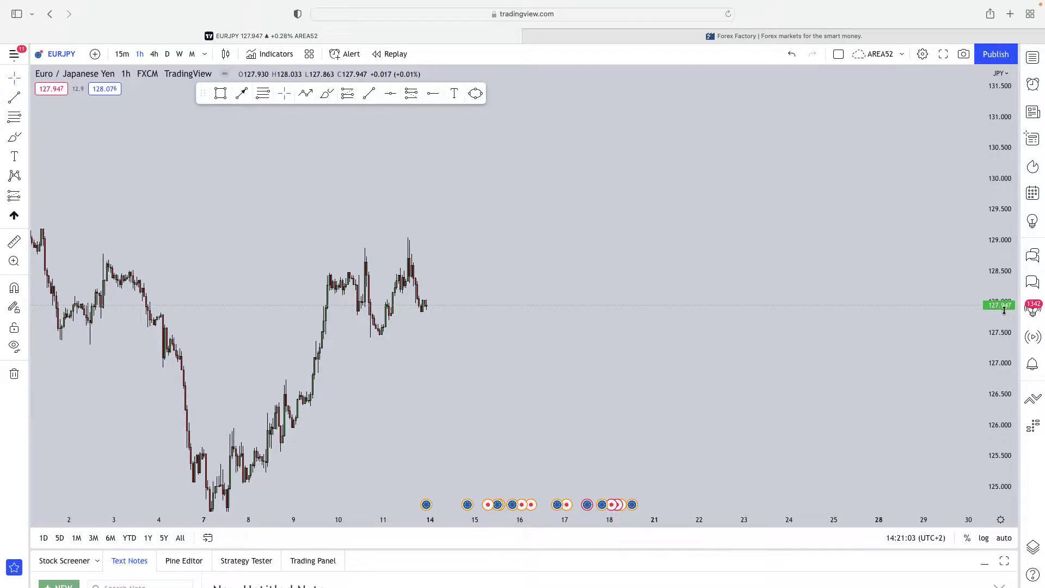
Draw a rising path arrow from about 125.4 to 129.1 beside the latest EURJPY candles and delete it.
scroll(953, 308, down, 4)
scroll(977, 265, down, 5)
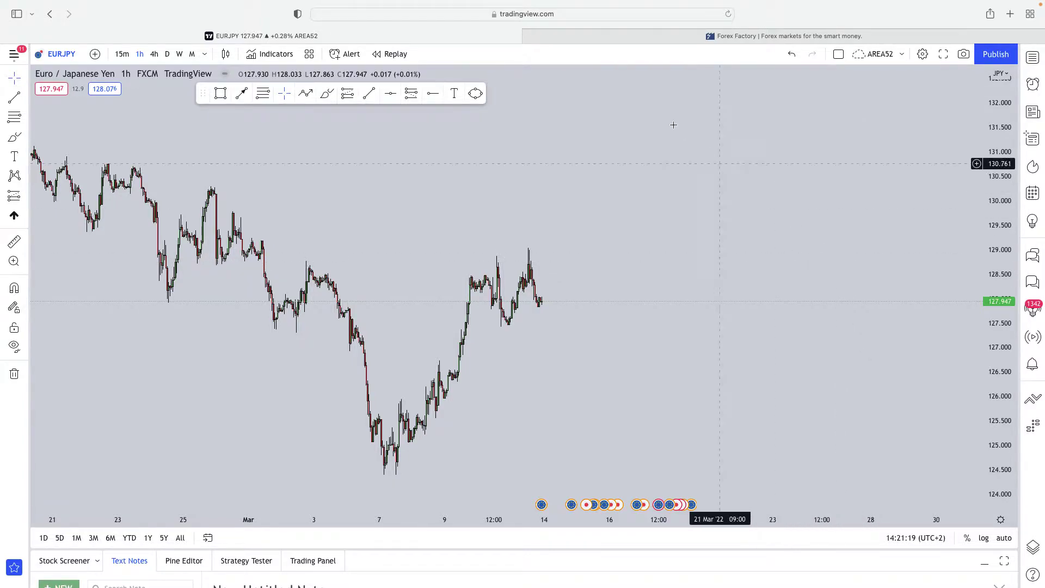
drag(782, 156, 712, 168)
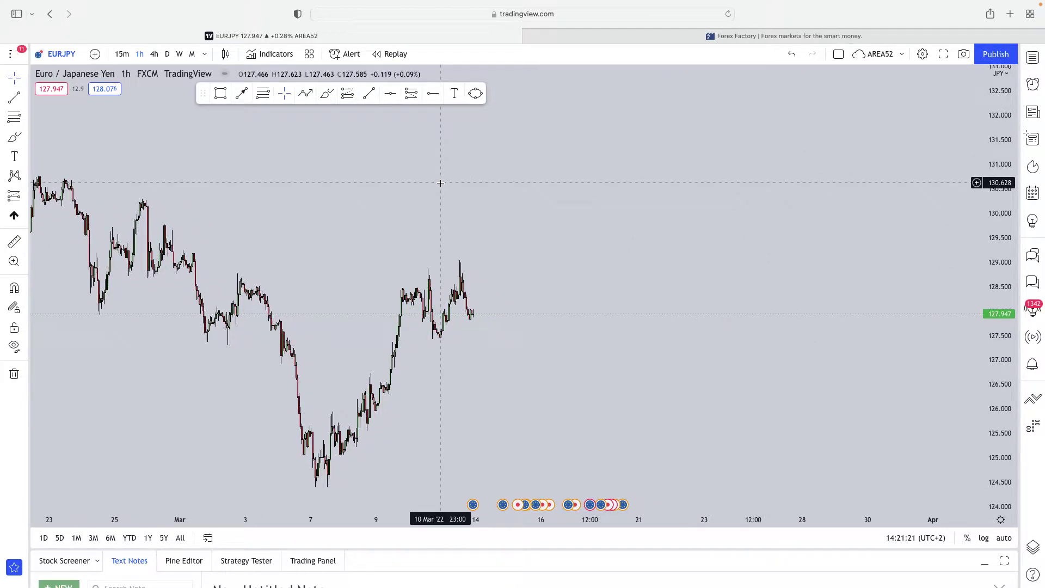
click(305, 93)
click(454, 437)
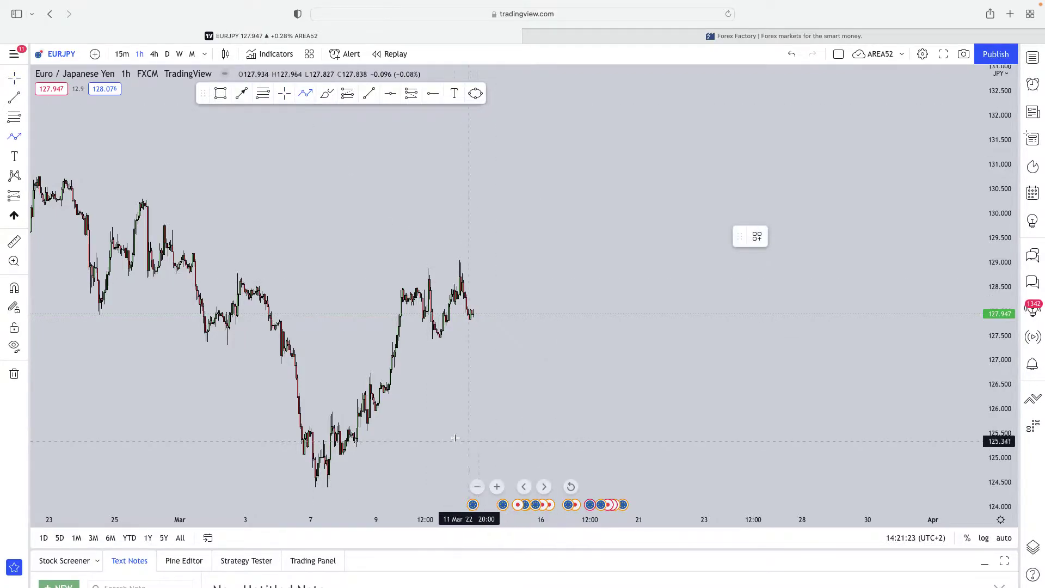
click(593, 259)
drag(627, 352, 611, 355)
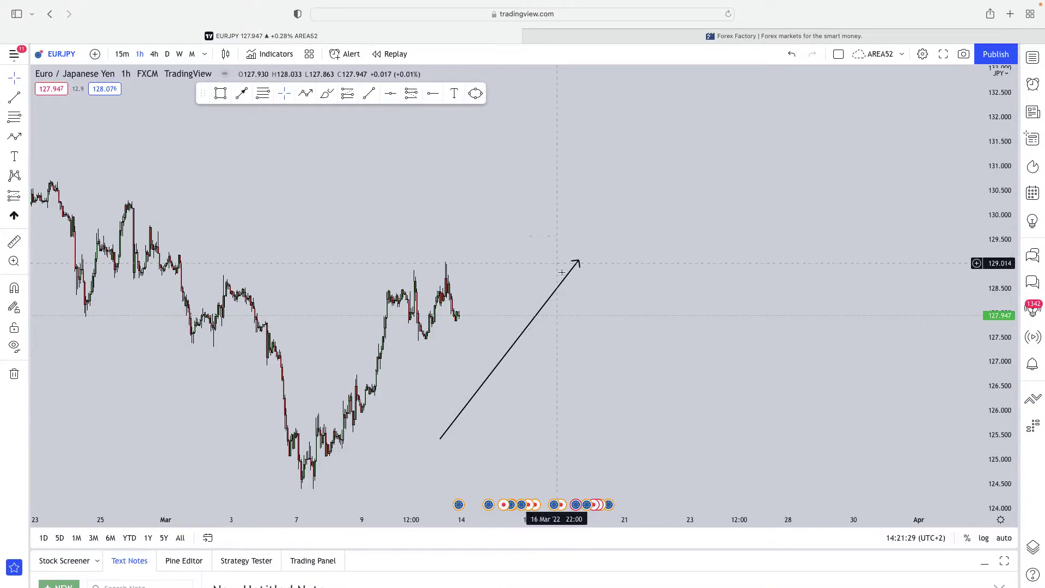
click(576, 263)
key(Delete)
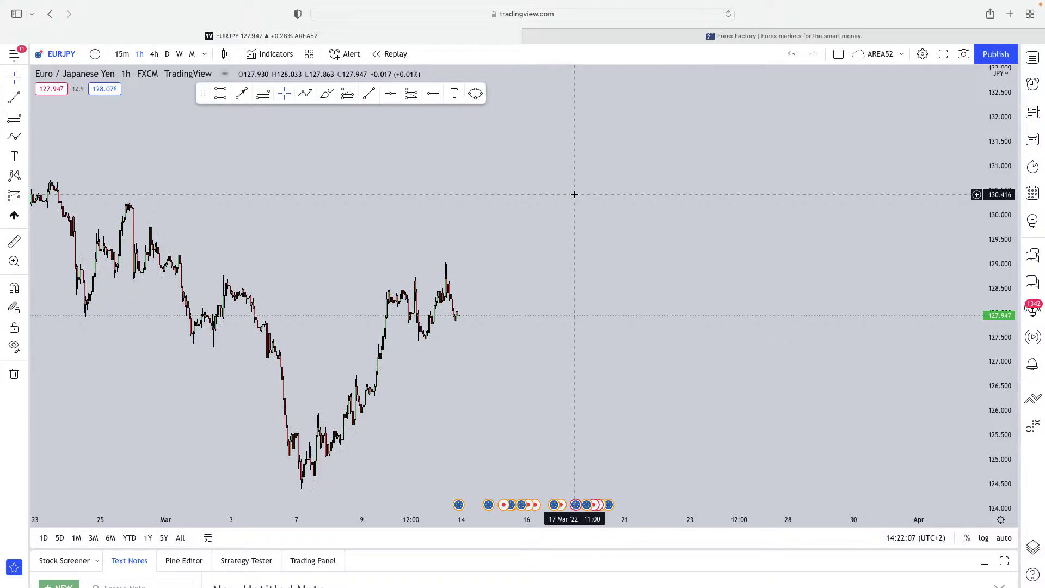
Switch to Forex Factory and apply the economic calendar filter with only red-impact events and all currencies enabled.
click(654, 36)
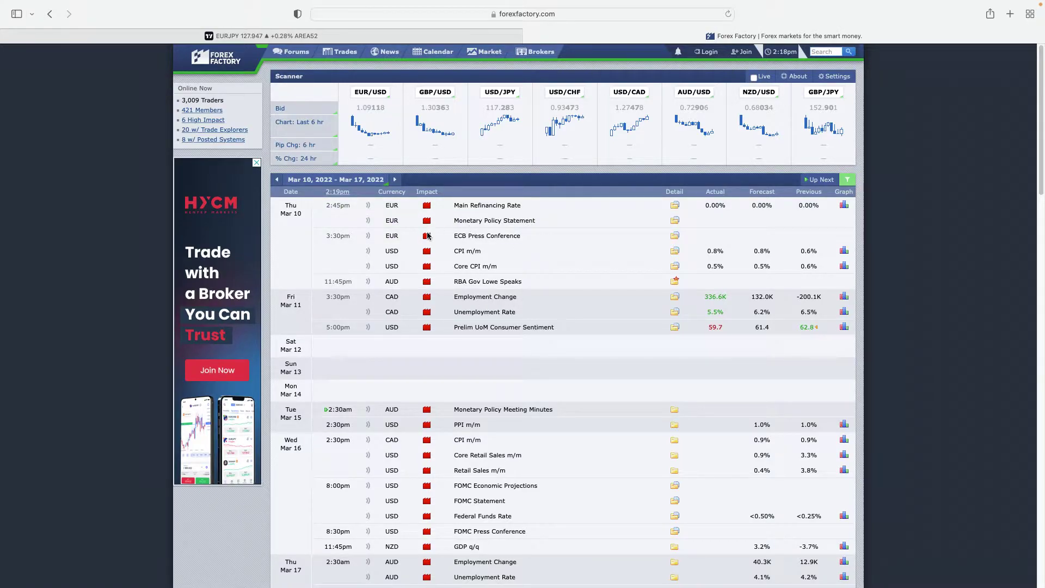
click(847, 181)
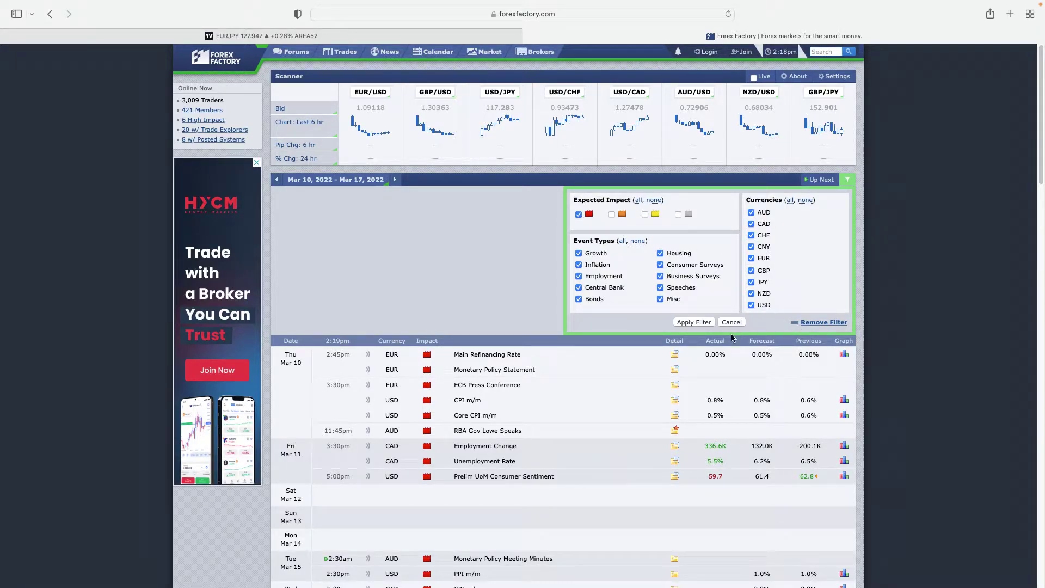
click(693, 322)
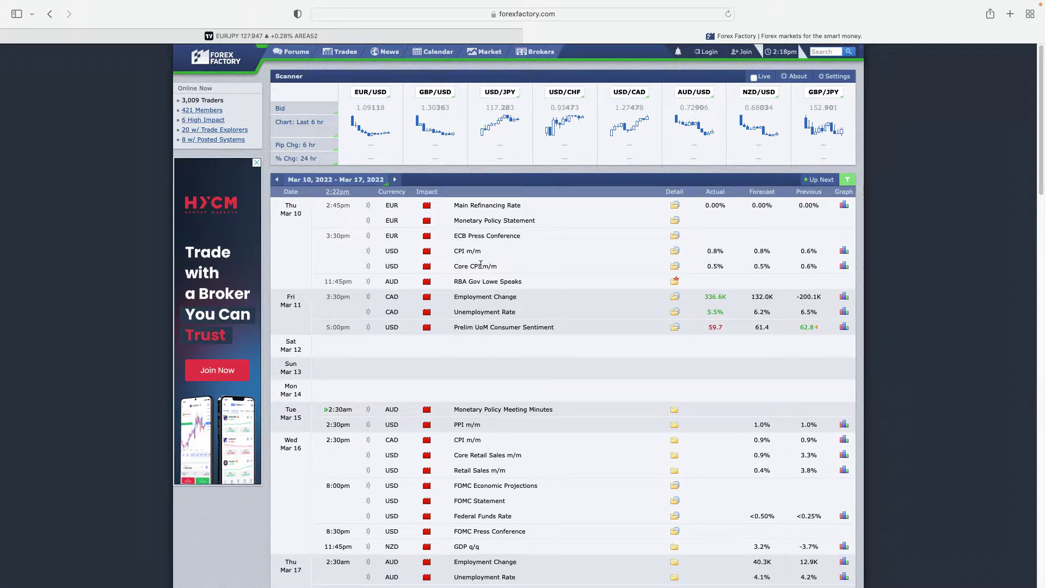
Review the high-impact calendar events for Mar 10 to Mar 17, 2022 and return to the TradingView chart.
scroll(482, 265, down, 1)
scroll(496, 292, down, 1)
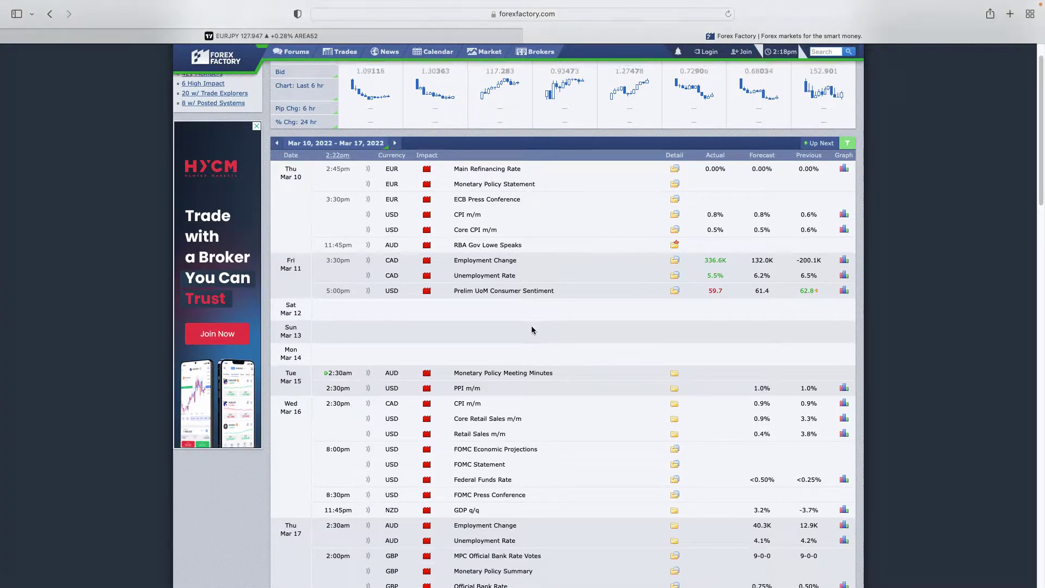
scroll(532, 329, down, 1)
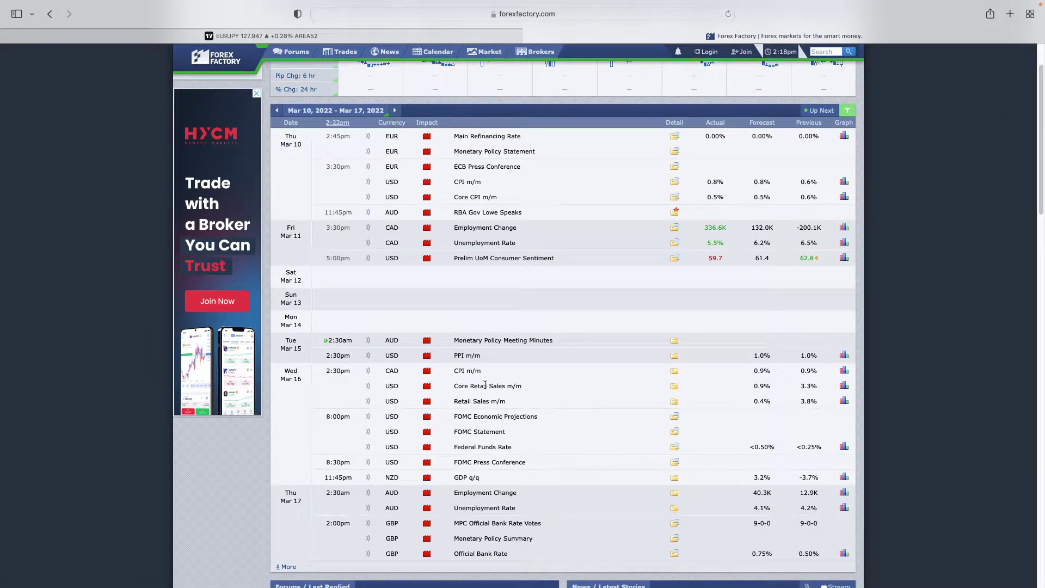
scroll(485, 385, down, 3)
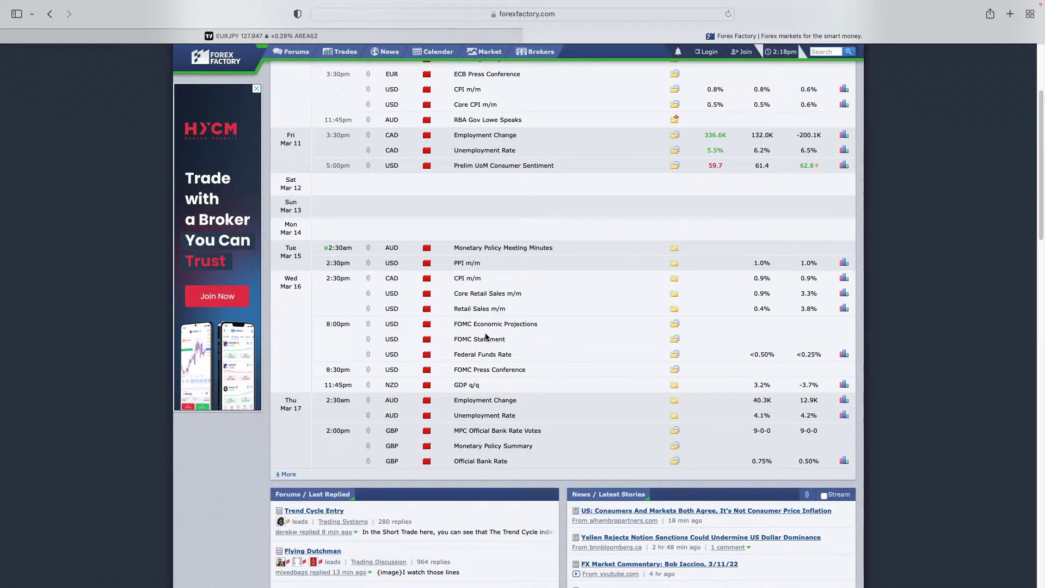
scroll(553, 424, up, 2)
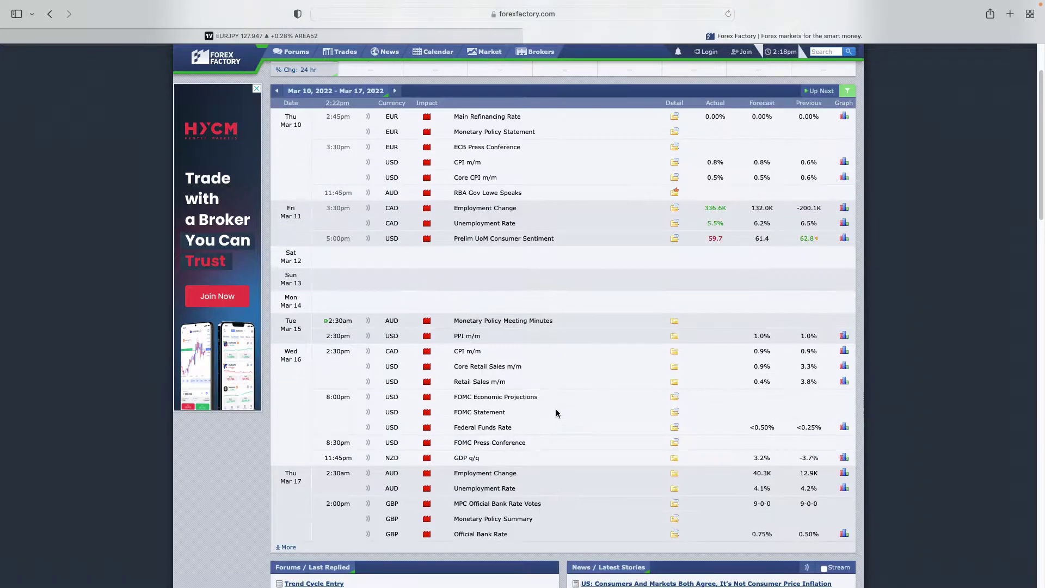
scroll(556, 413, up, 3)
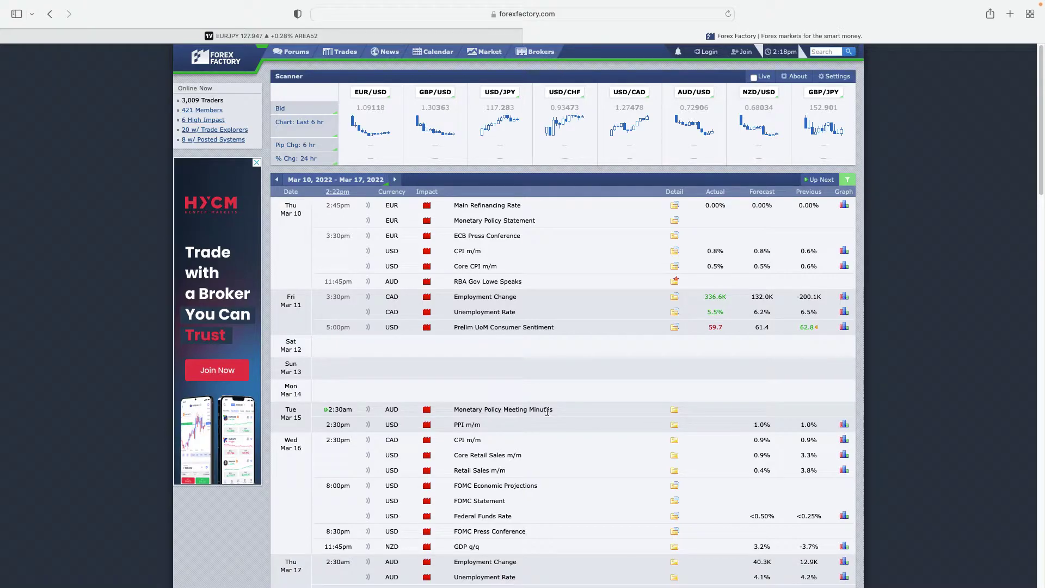
click(343, 36)
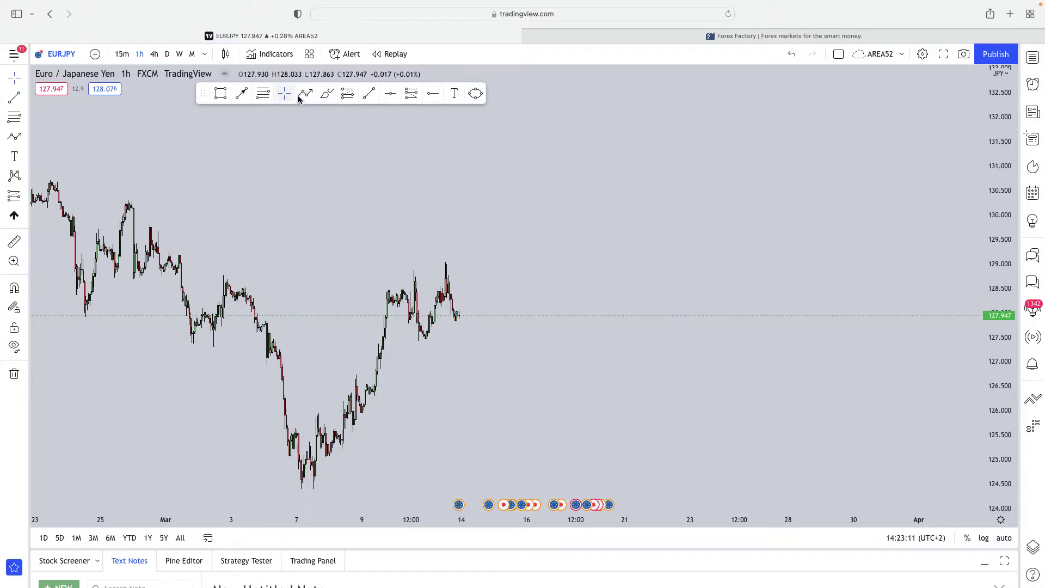
Mark the recent price range with two horizontal brush lines at about 127.8 and 128.8.
click(327, 93)
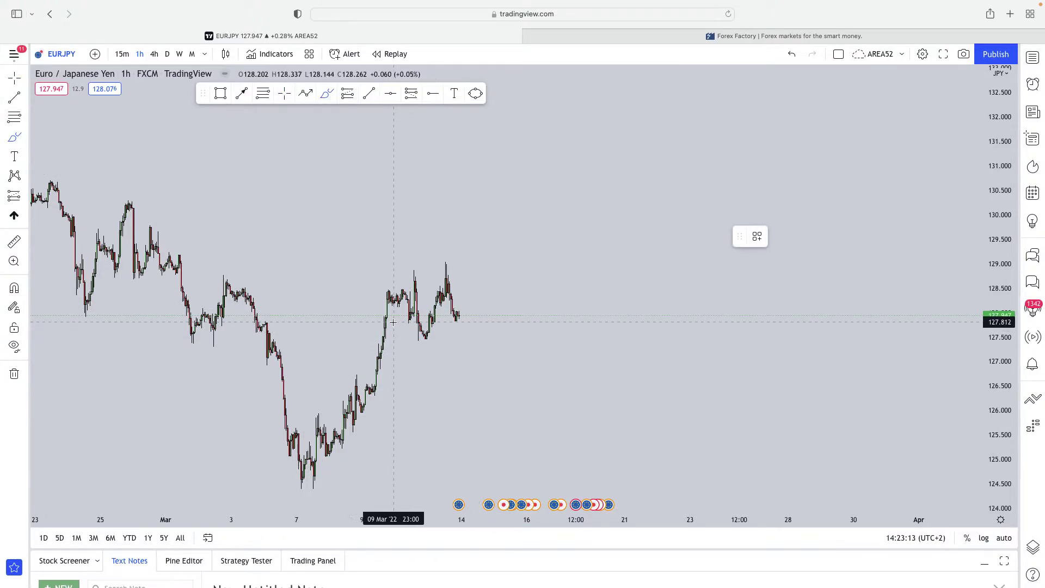
drag(393, 322, 460, 321)
drag(393, 275, 490, 275)
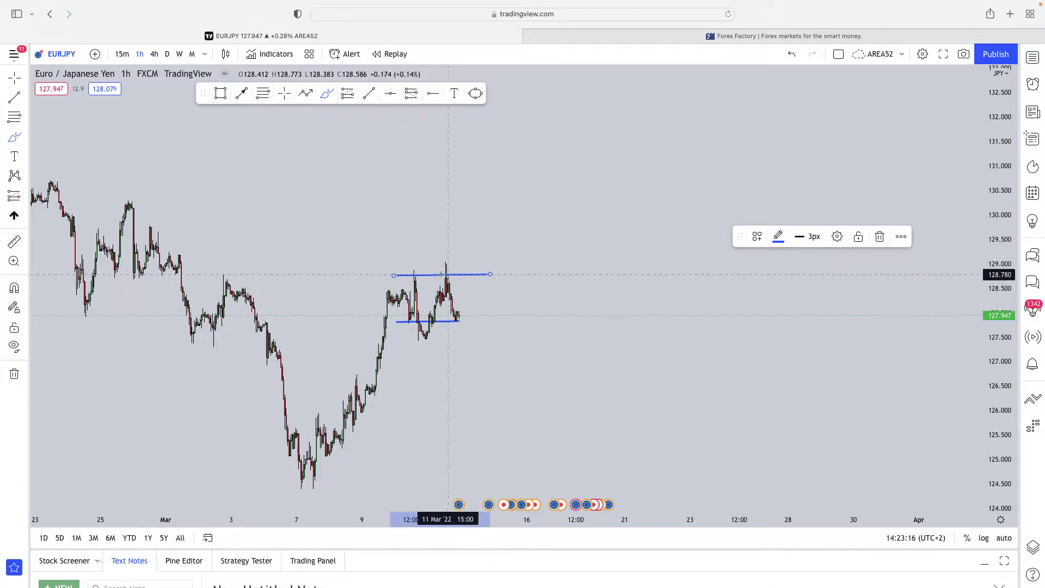
Undo both horizontal brush lines and the earlier deletion of the rising path arrow.
click(792, 54)
click(792, 54)
click(792, 54)
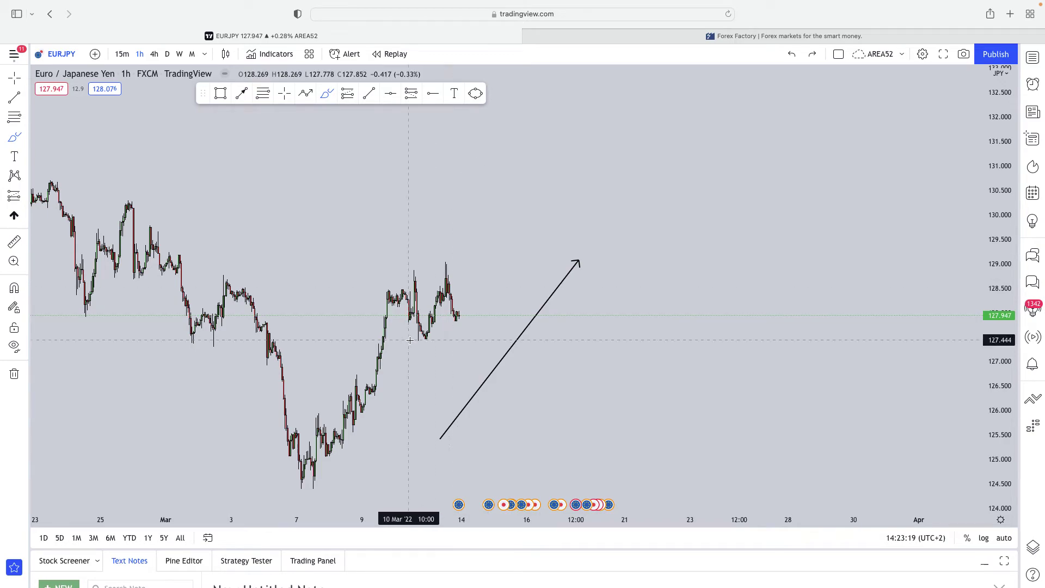
Draw a downward arrow from about 131.3 to 127.5 along the decline, and move the rising path arrow alongside the March rally.
click(241, 93)
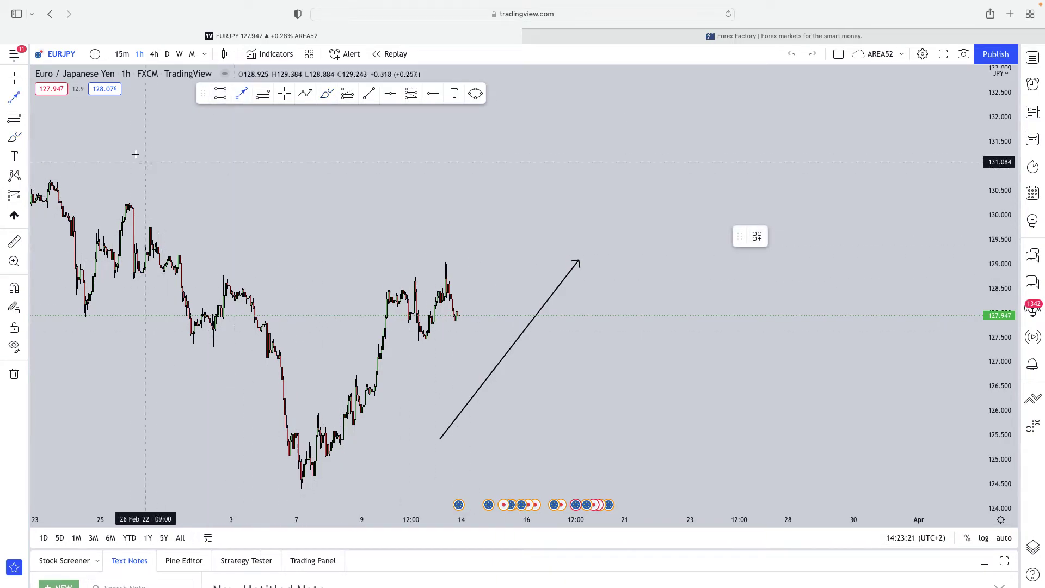
drag(136, 154, 303, 338)
double_click(303, 338)
click(463, 384)
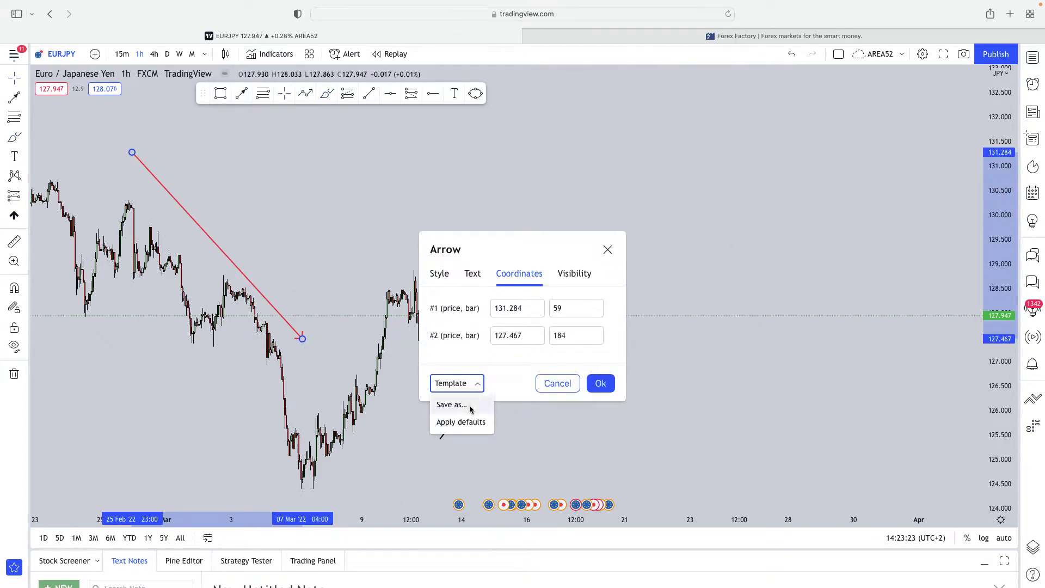
click(557, 384)
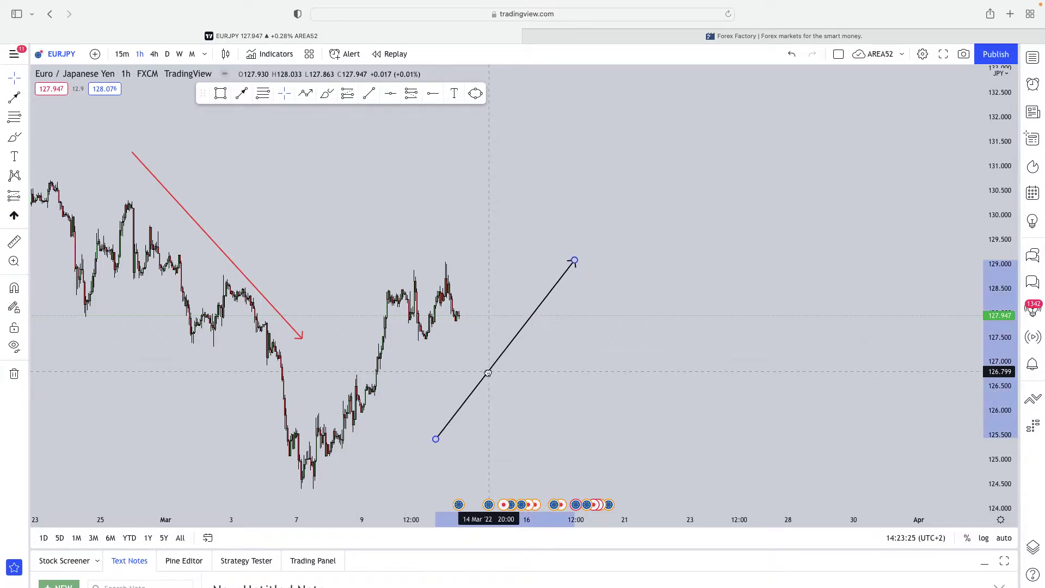
drag(488, 373, 386, 419)
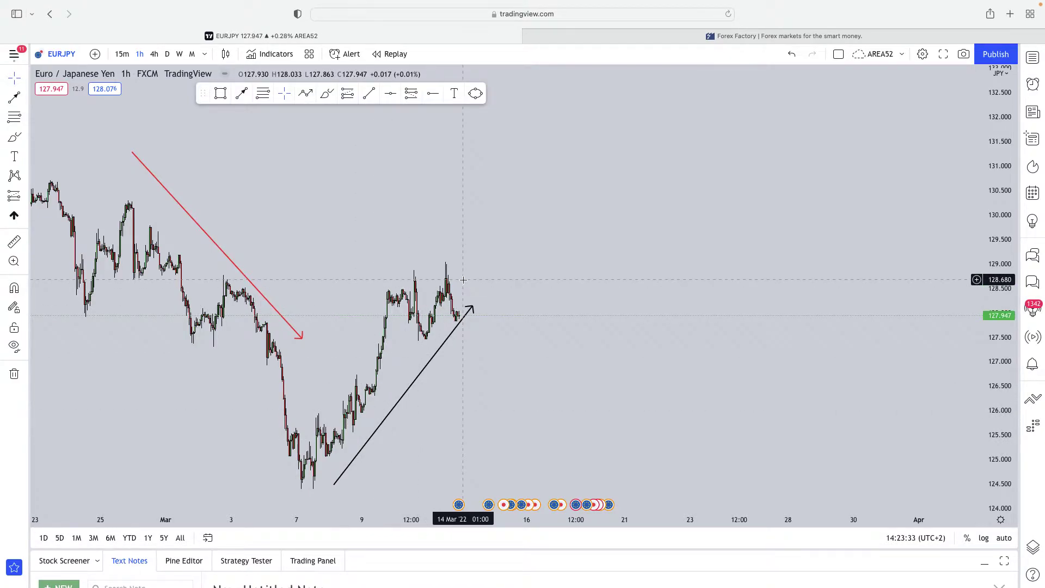
Delete the rising path arrow and the red downward arrow from the chart.
click(472, 308)
key(Delete)
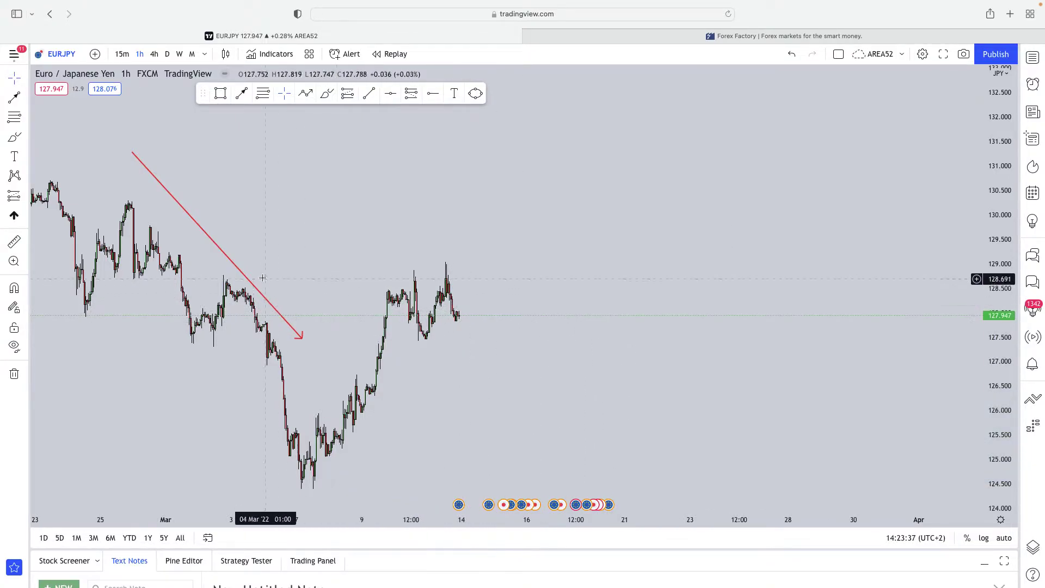
click(243, 278)
key(Delete)
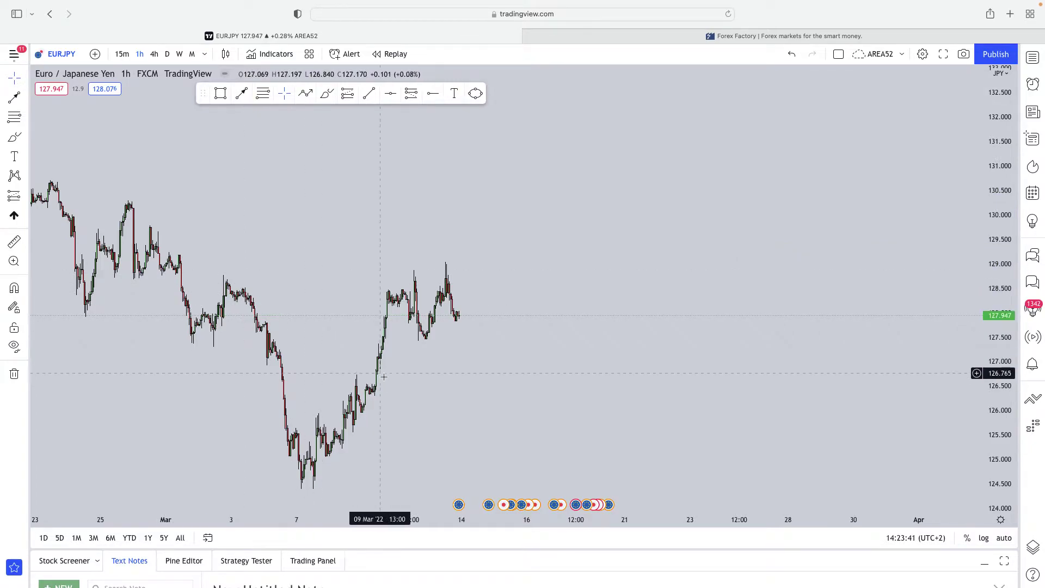
scroll(578, 388, up, 3)
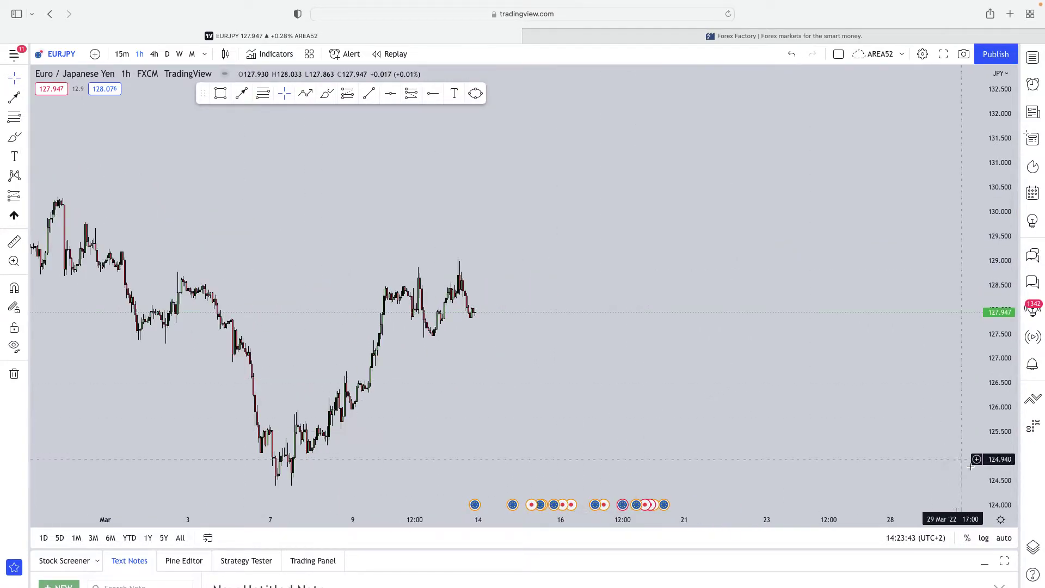
scroll(680, 414, down, 2)
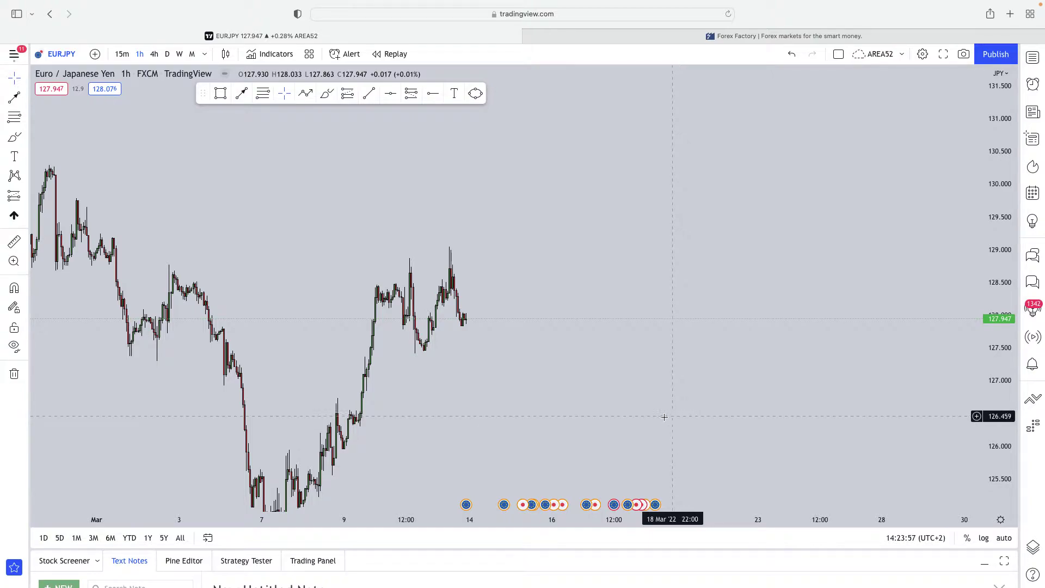
scroll(762, 409, up, 1)
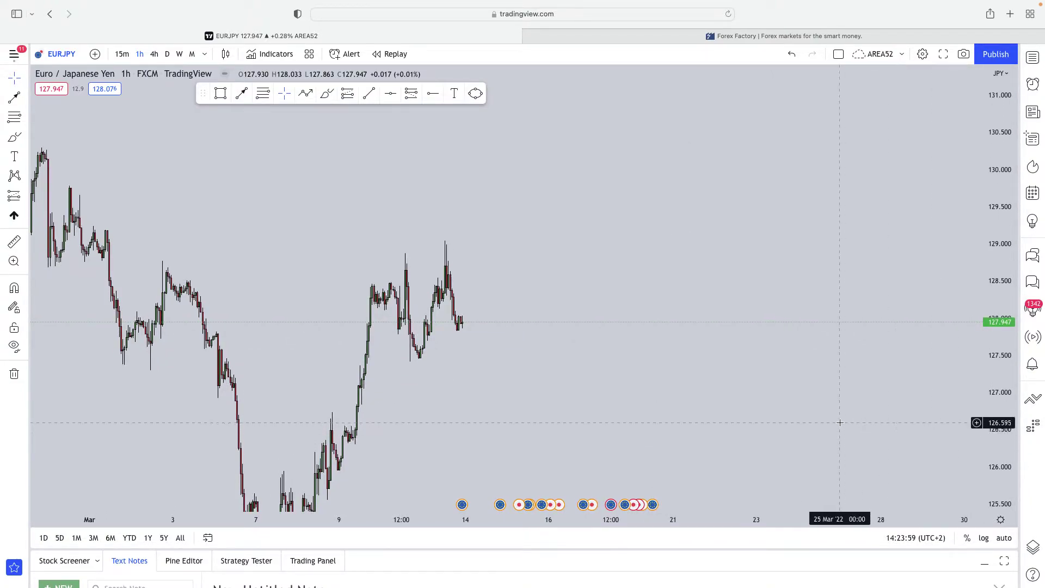
scroll(833, 422, right, 1)
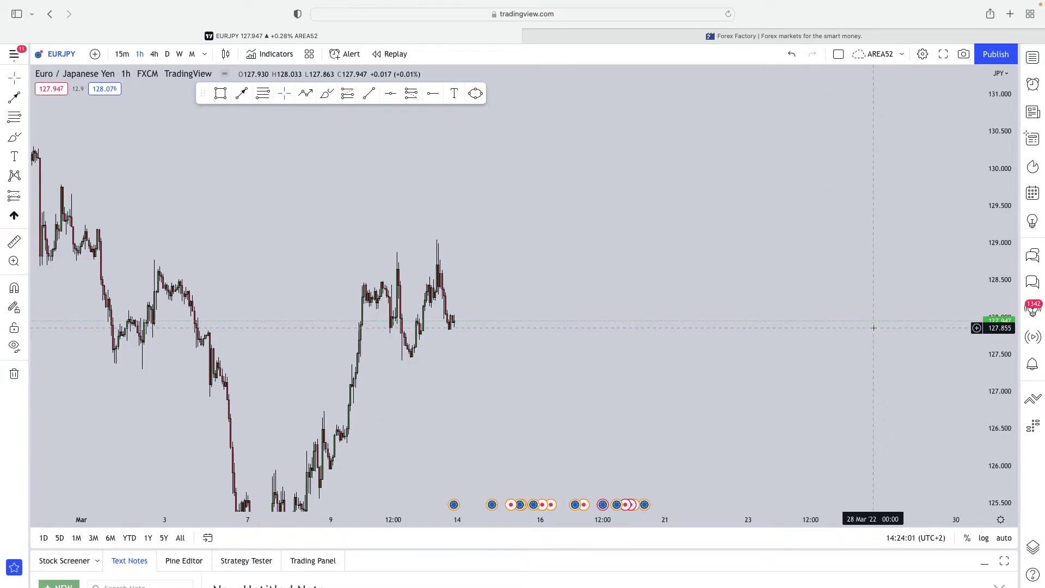
scroll(902, 312, down, 1)
scroll(871, 305, up, 2)
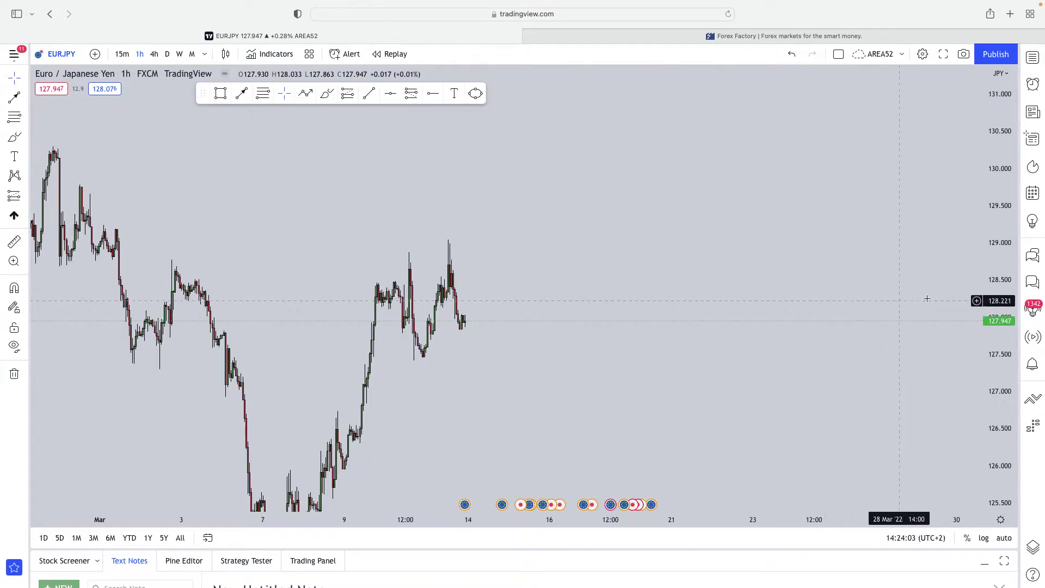
drag(1006, 185, 1001, 236)
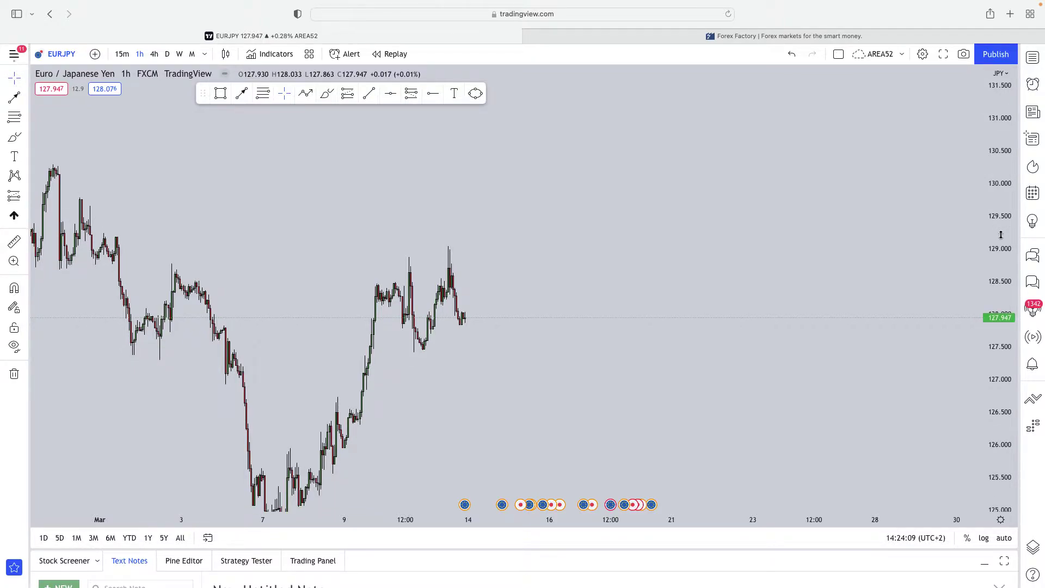
drag(1000, 325, 867, 259)
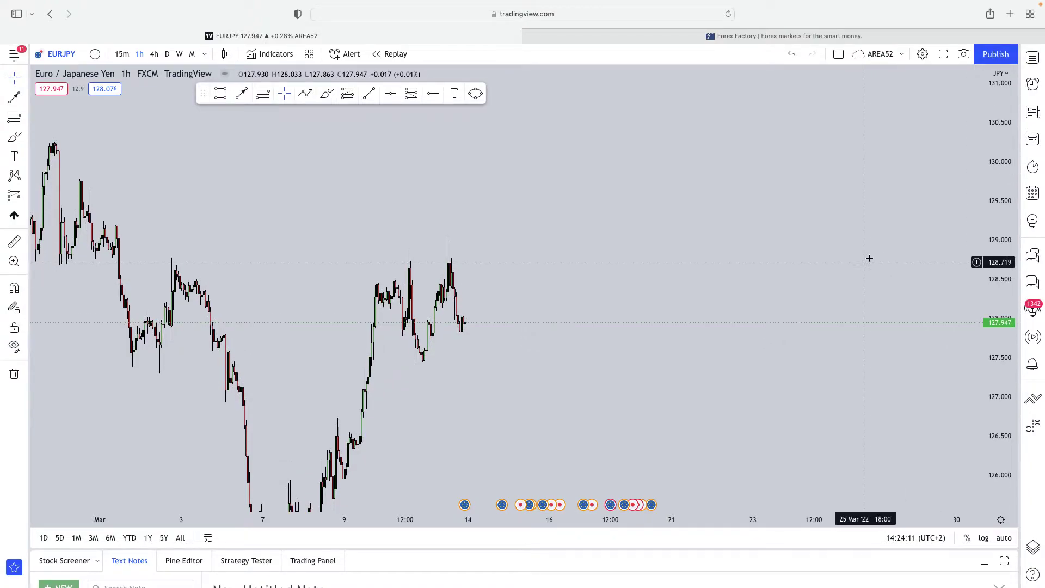
scroll(984, 192, up, 1)
drag(985, 191, 985, 217)
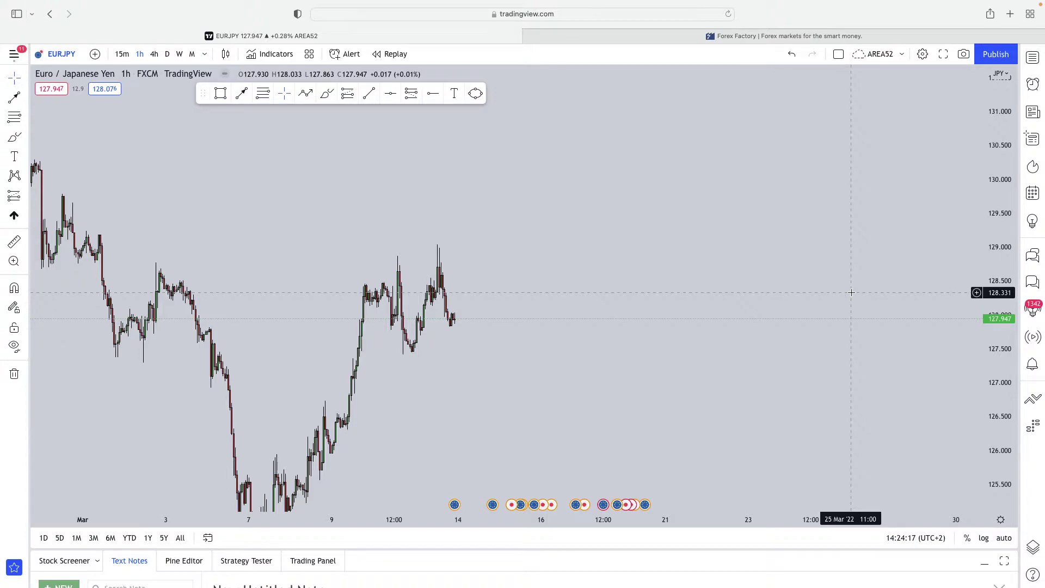
scroll(797, 292, up, 1)
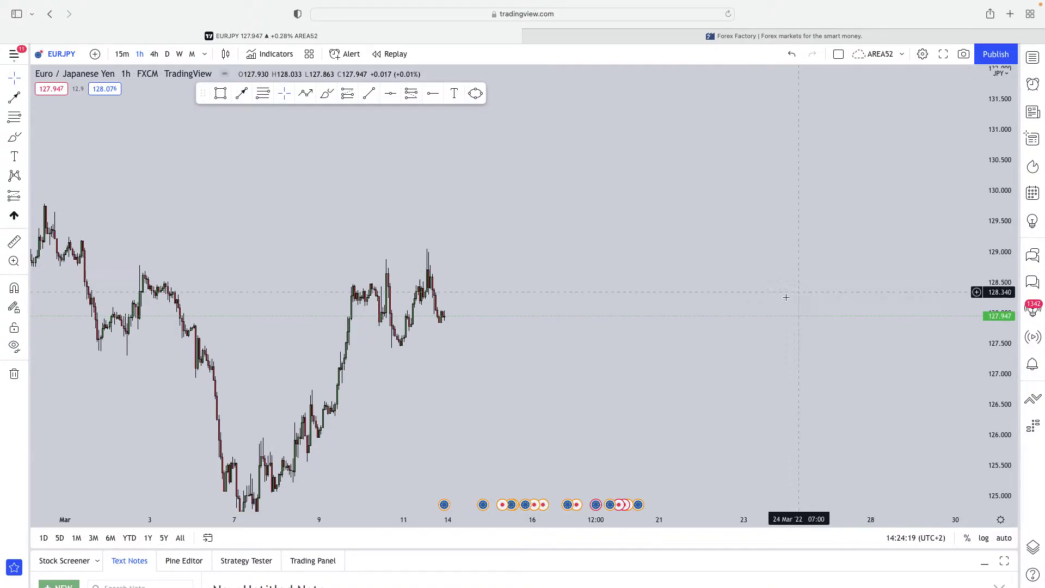
scroll(785, 298, down, 1)
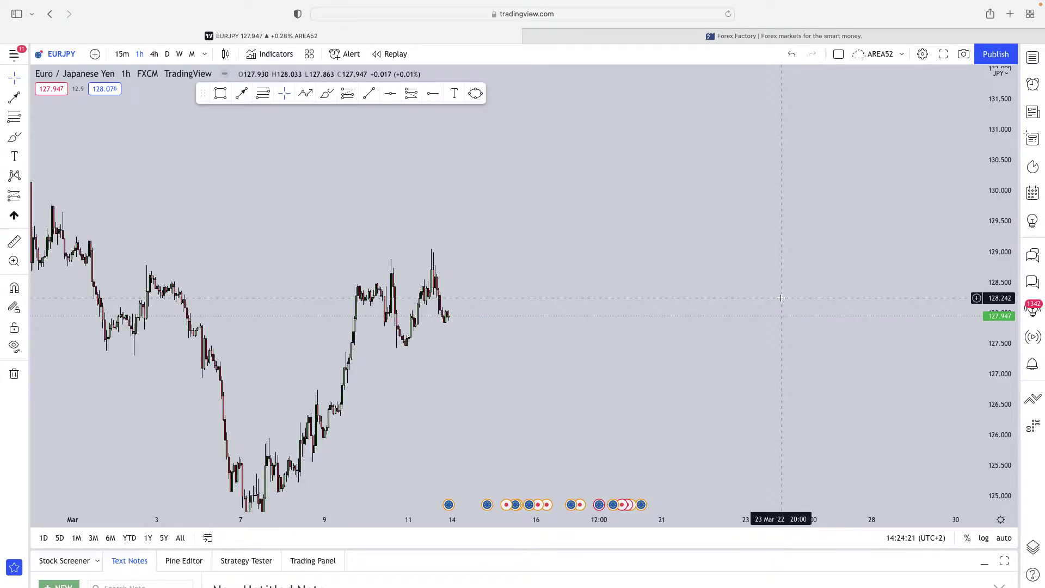
scroll(925, 381, right, 3)
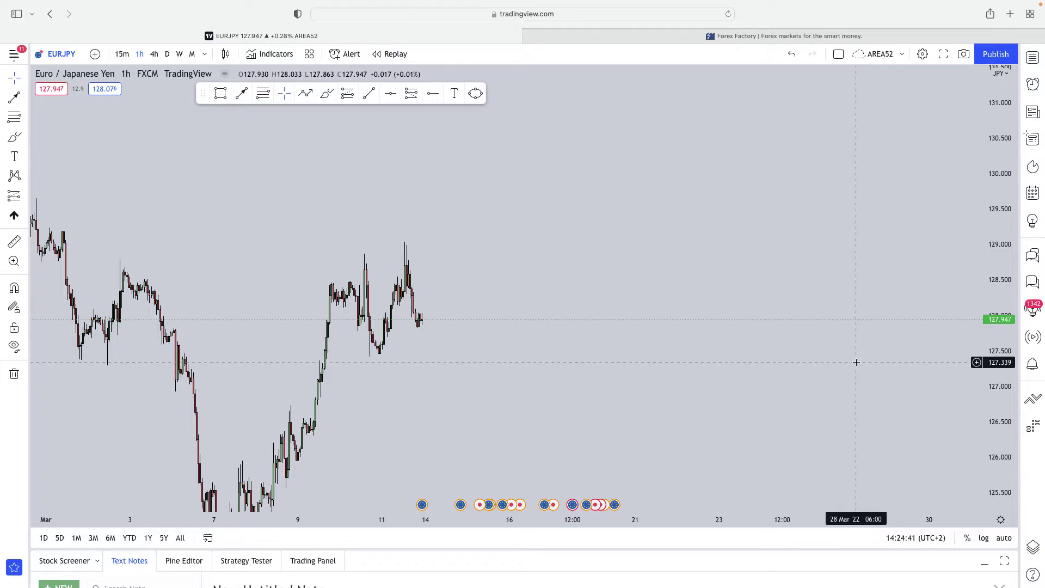
scroll(674, 280, left, 3)
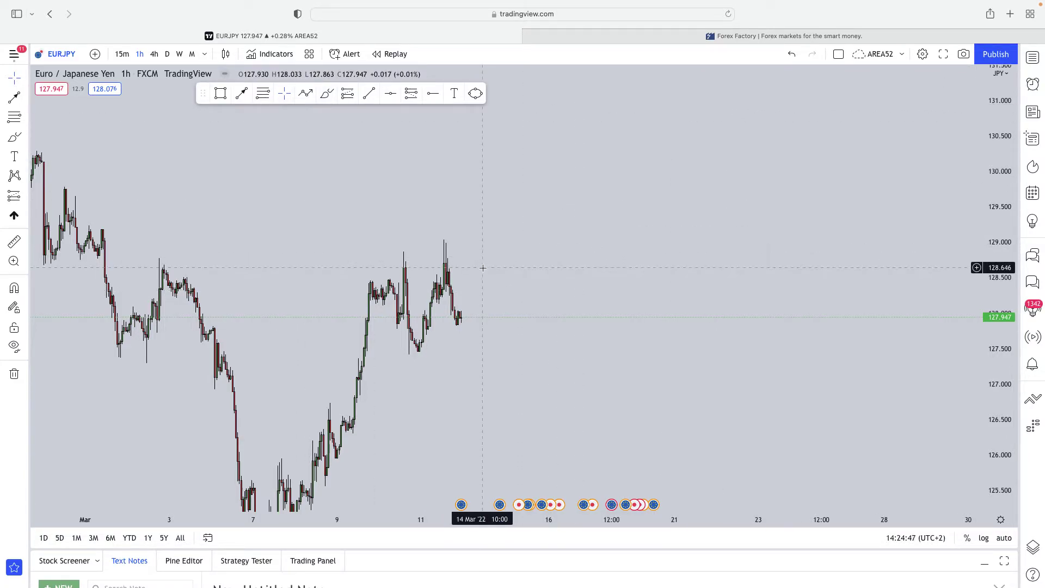
Highlight the 10 March EUR Main Refinancing Rate and Monetary Policy Statement entries on the Forex Factory calendar, and return to the EURJPY chart.
click(564, 41)
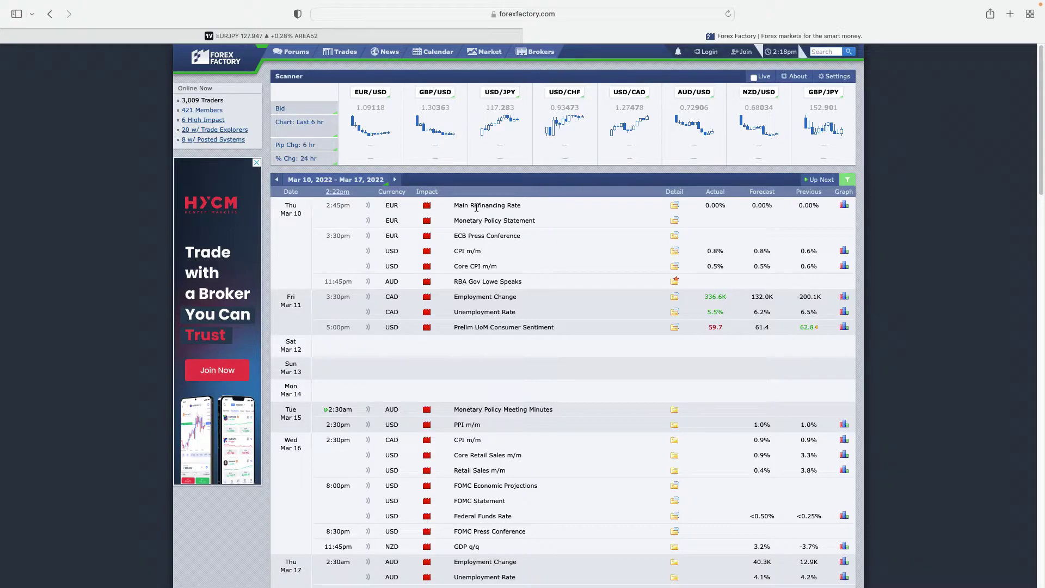
drag(476, 207, 539, 220)
click(468, 36)
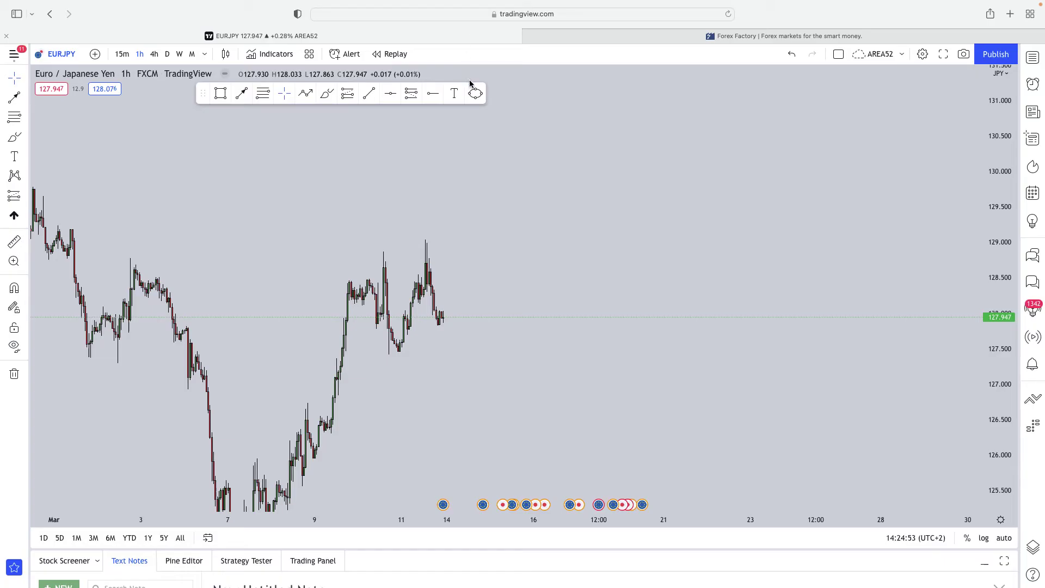
Circle the 9–10 March consolidation around 128.1 to 128.5 with the brush, and undo the circle.
click(327, 93)
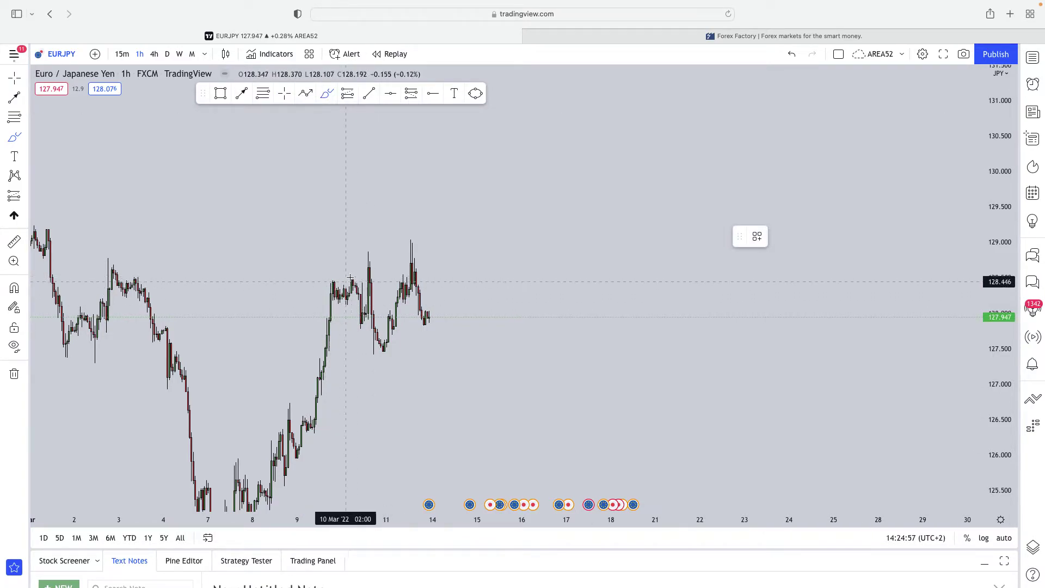
mouse_move(350, 278)
mouse_down()
mouse_move(325, 287)
mouse_move(362, 280)
mouse_up()
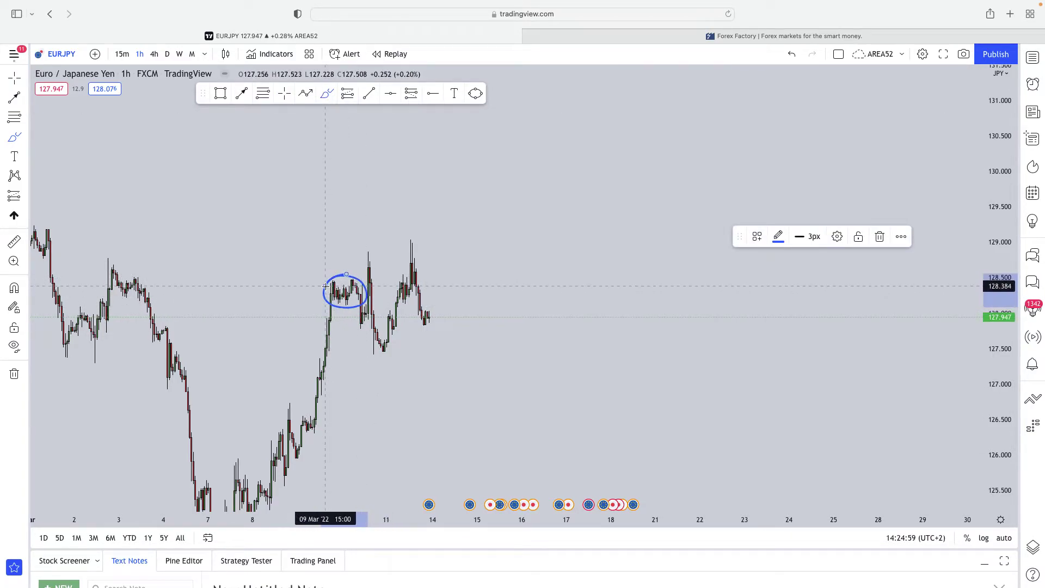
click(791, 54)
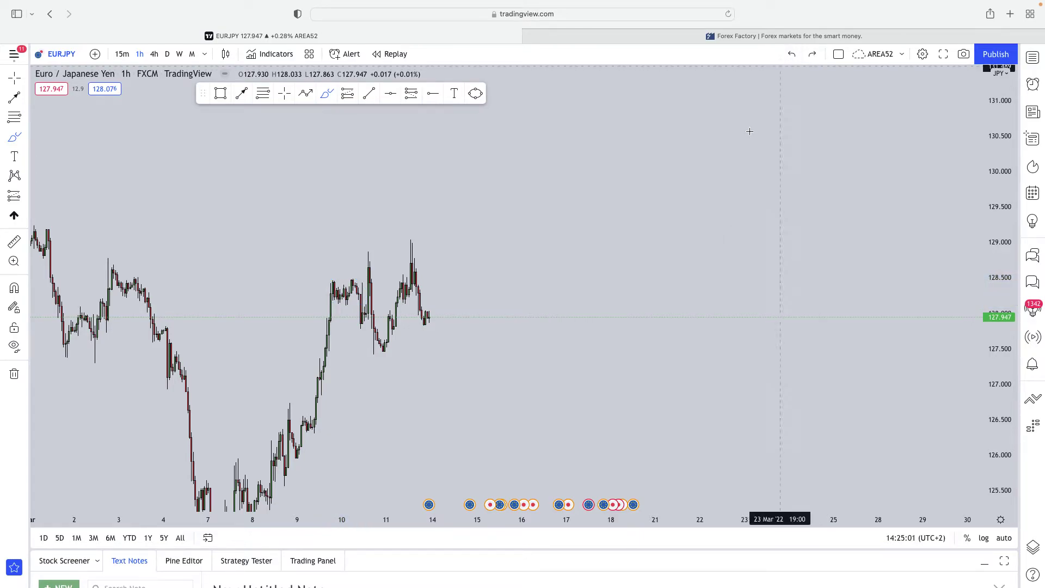
Place two horizontal rays at 129.253 and 128.769 in the empty area after the last candles, starting around 18 March.
drag(736, 315, 516, 234)
click(433, 93)
click(382, 243)
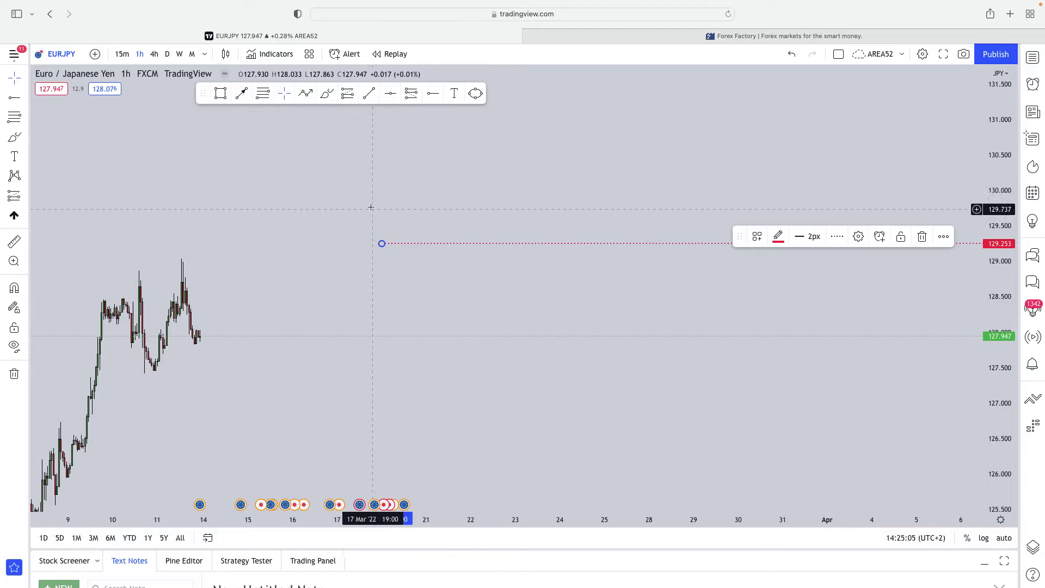
click(433, 94)
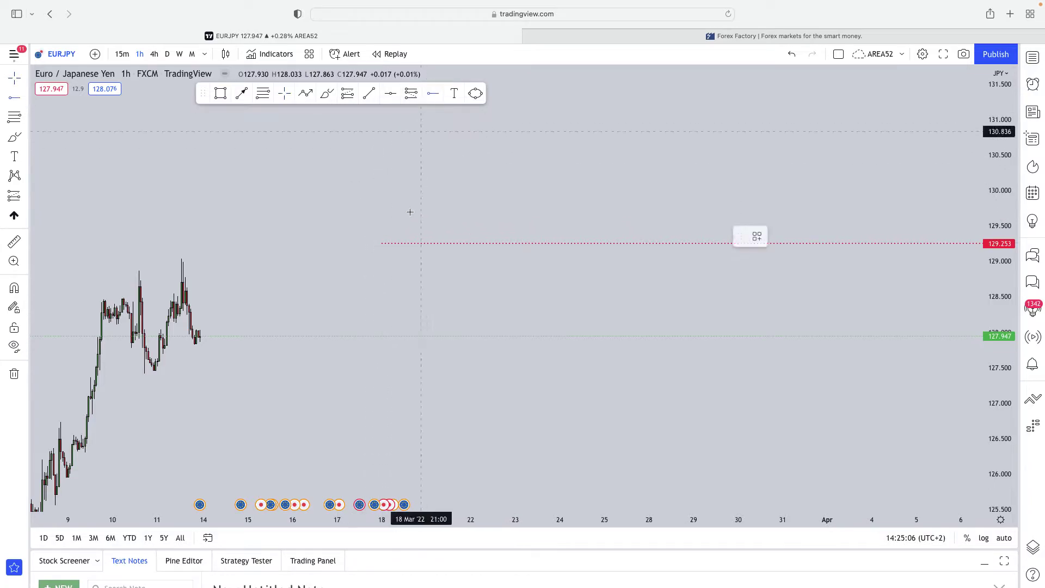
click(383, 278)
Draw a zigzag path arrow bouncing between the two rays, and add outer horizontal rays at 129.445 and 128.500.
click(305, 93)
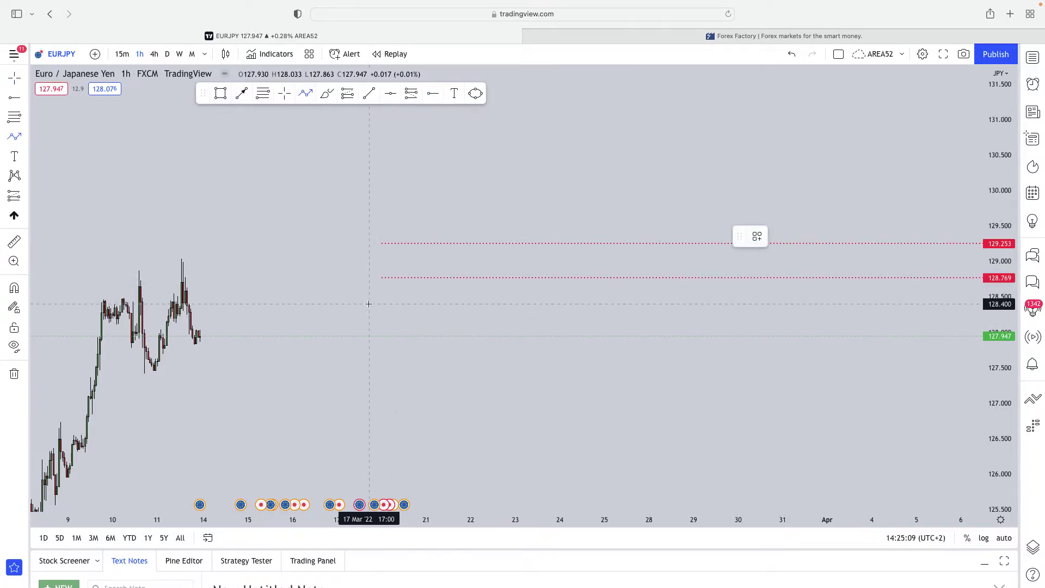
click(382, 277)
click(391, 238)
click(404, 277)
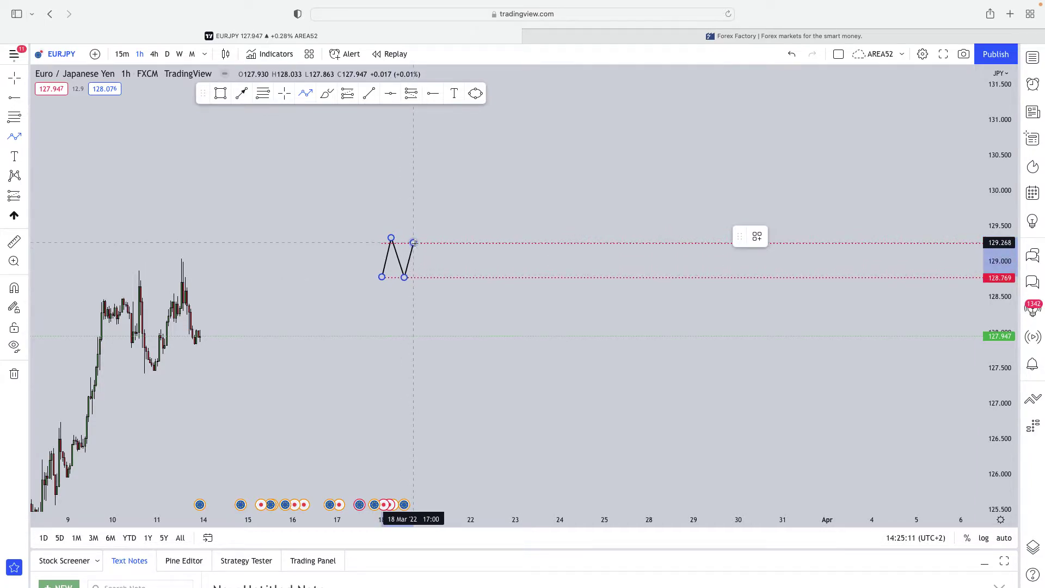
click(414, 244)
double_click(430, 278)
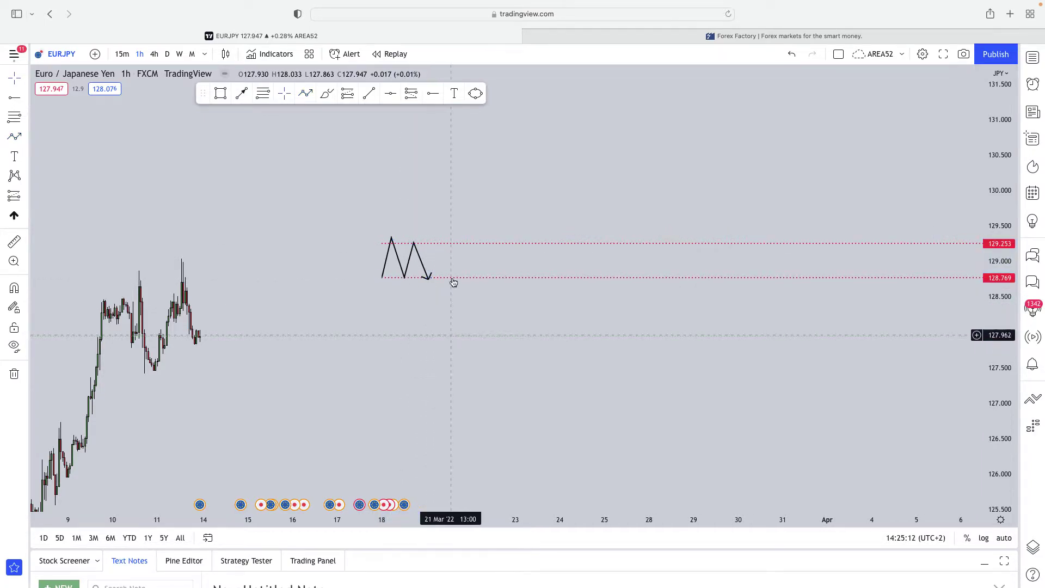
click(385, 231)
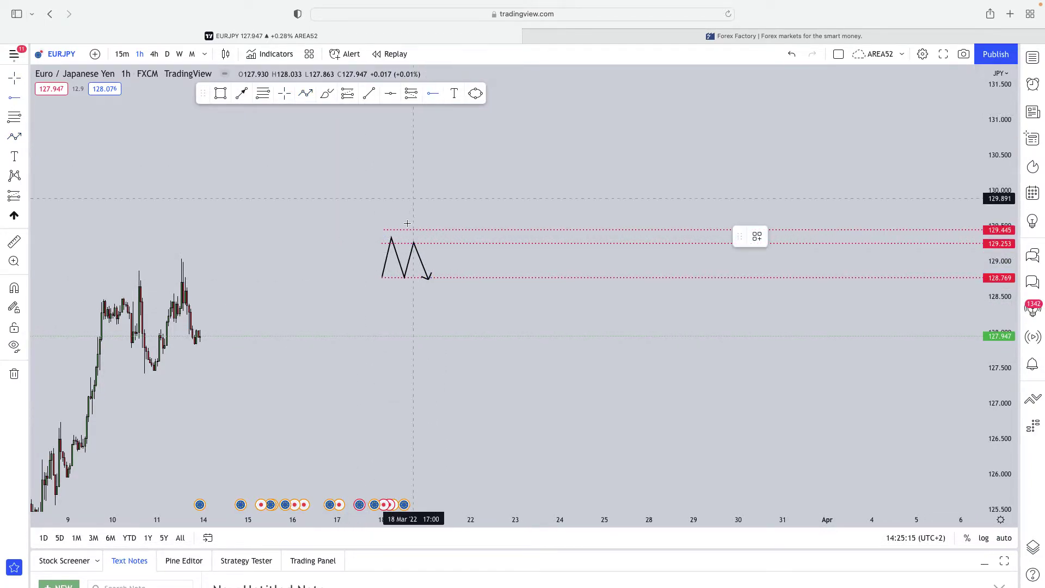
click(381, 297)
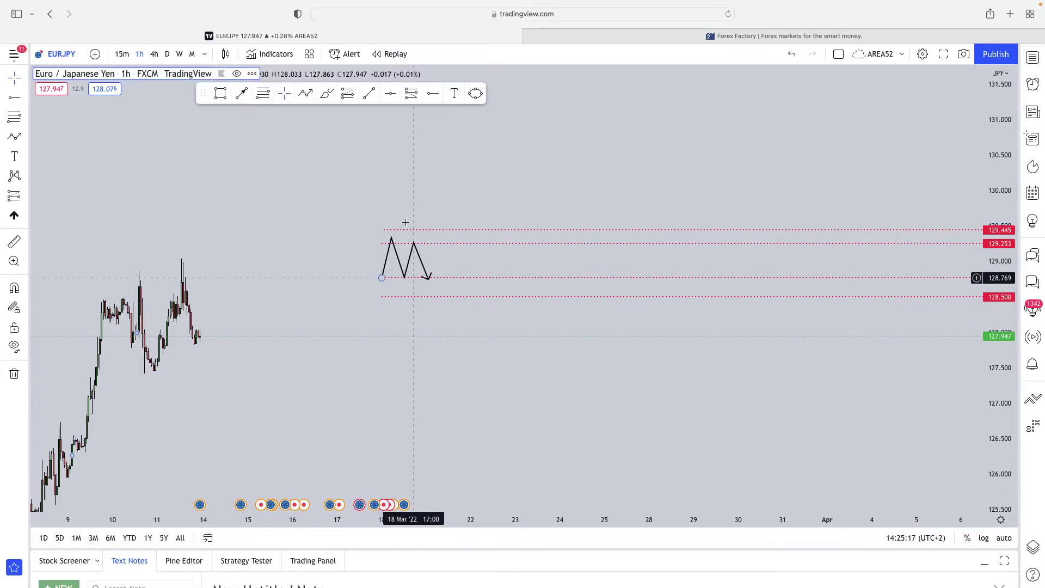
Draw two breakout path arrows from the zigzag's end, one down to about 127.75 and one up to about 130.0.
click(305, 94)
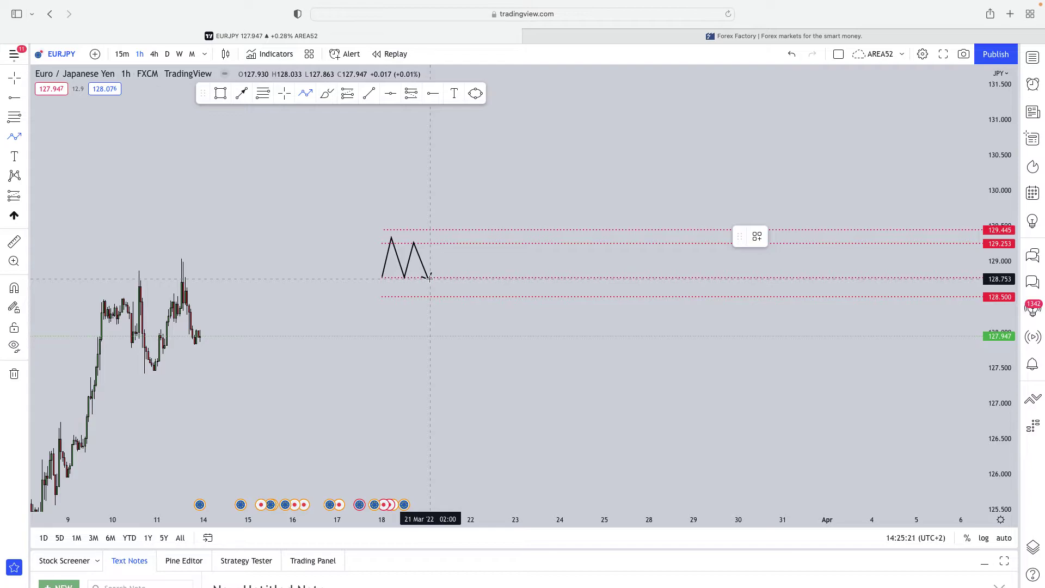
click(429, 277)
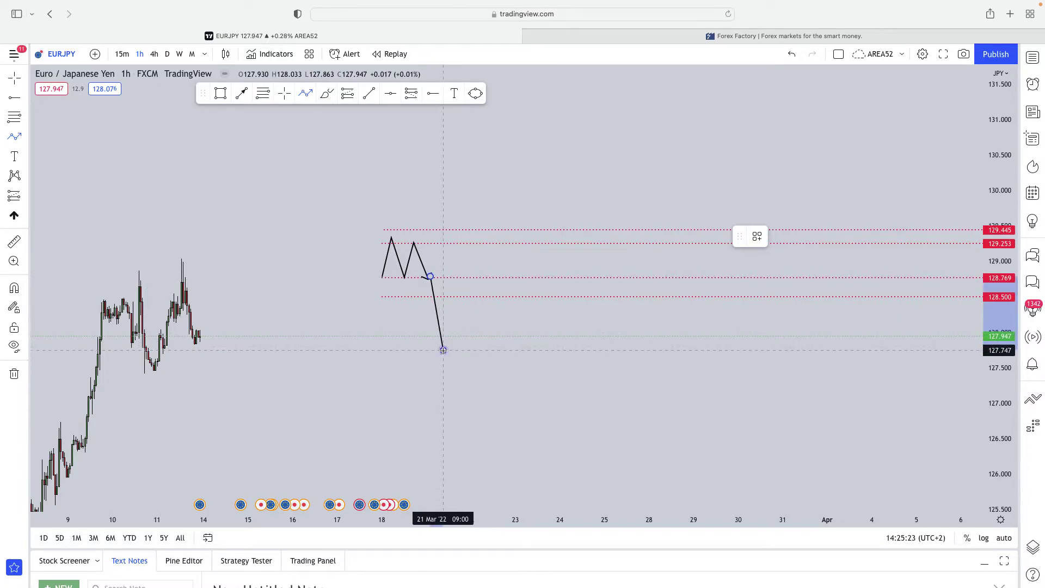
double_click(443, 349)
click(305, 93)
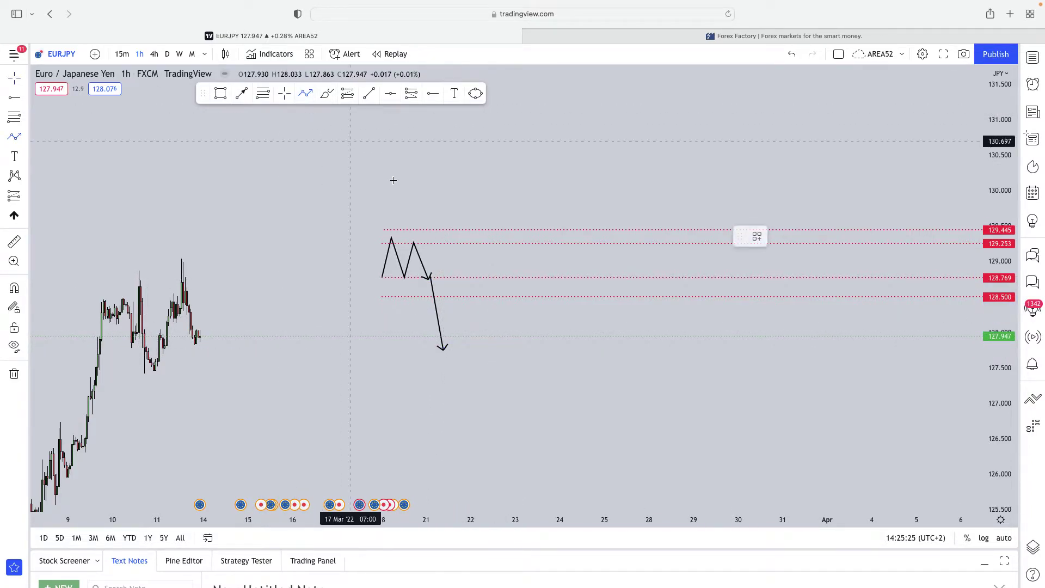
click(428, 275)
double_click(445, 188)
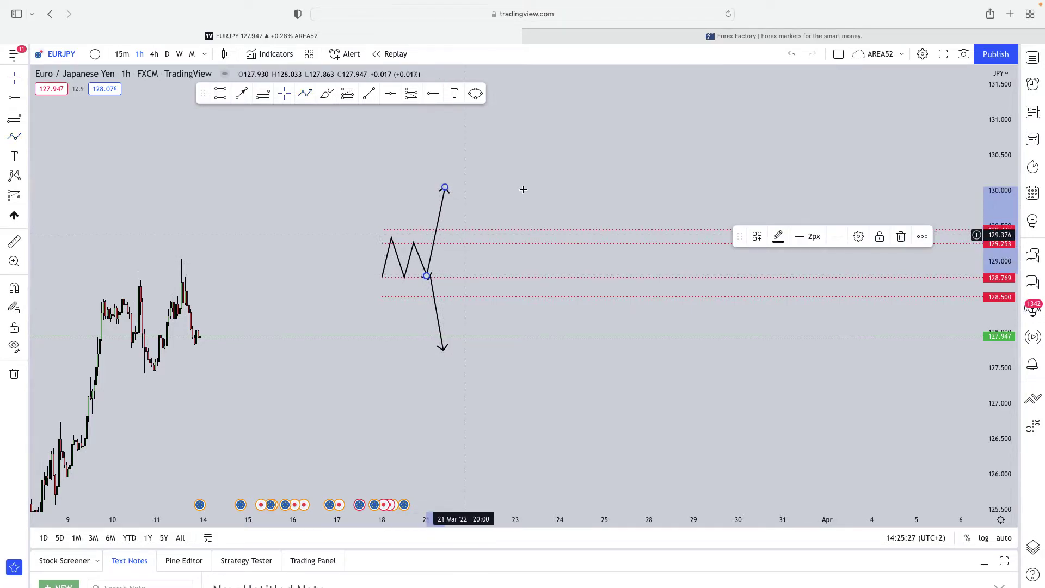
click(315, 363)
Start a bar replay from the 10 March 15:00 candle.
scroll(737, 345, up, 5)
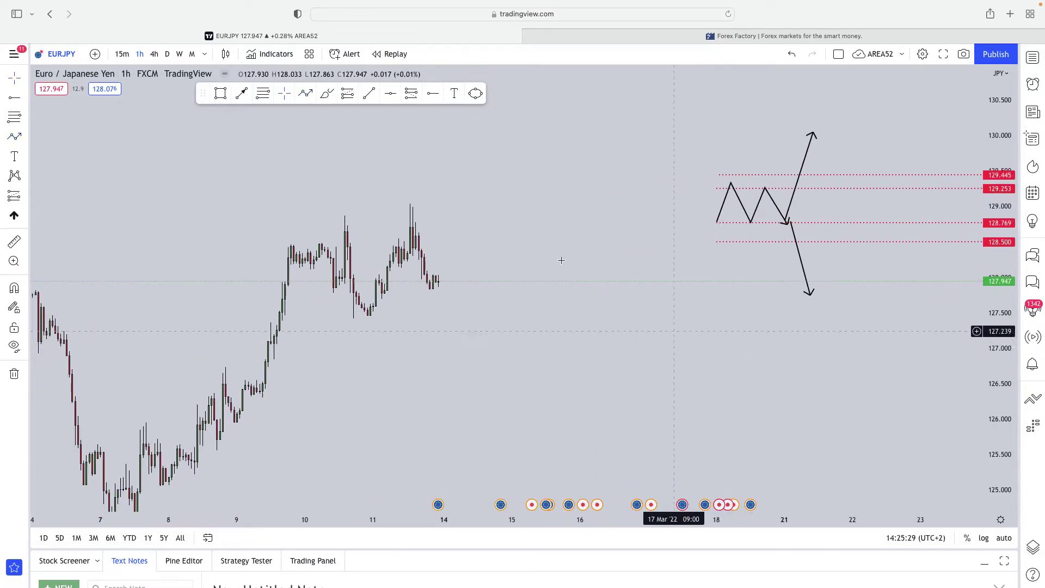
click(408, 54)
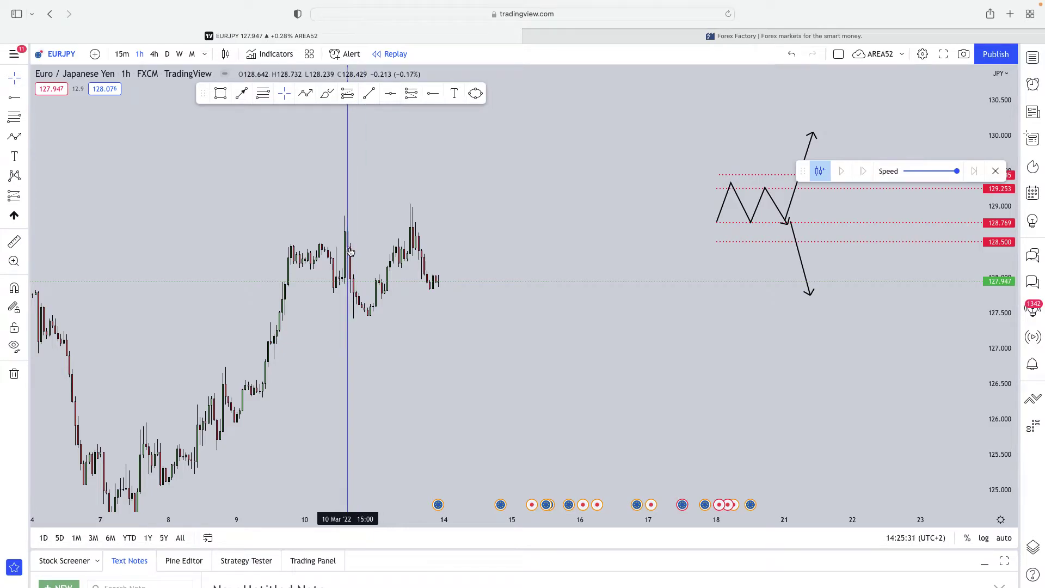
click(348, 249)
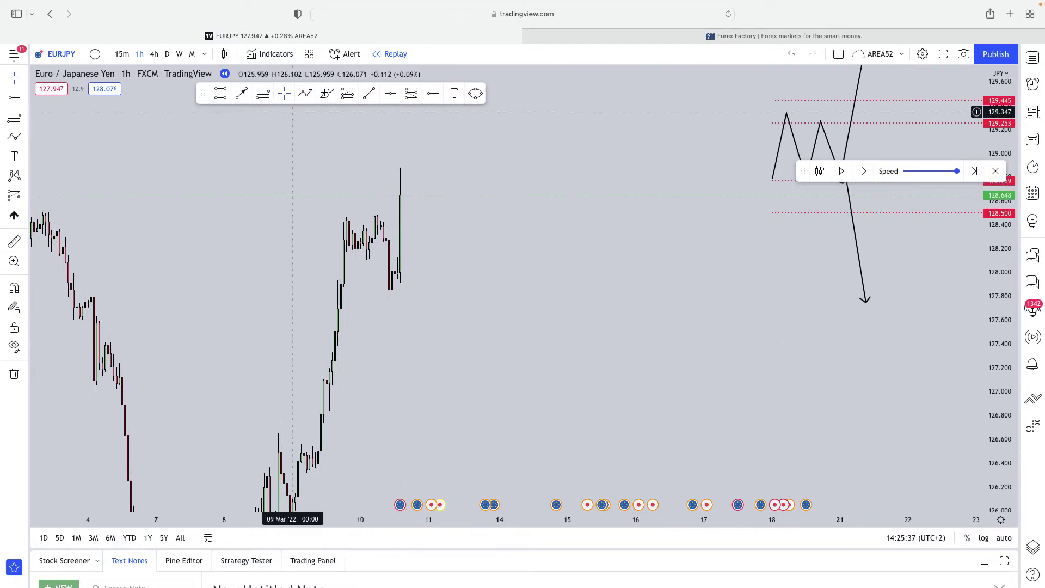
Place horizontal rays along the 9–10 March consolidation's high at 128.484 and its low at 128.187.
click(432, 96)
click(334, 214)
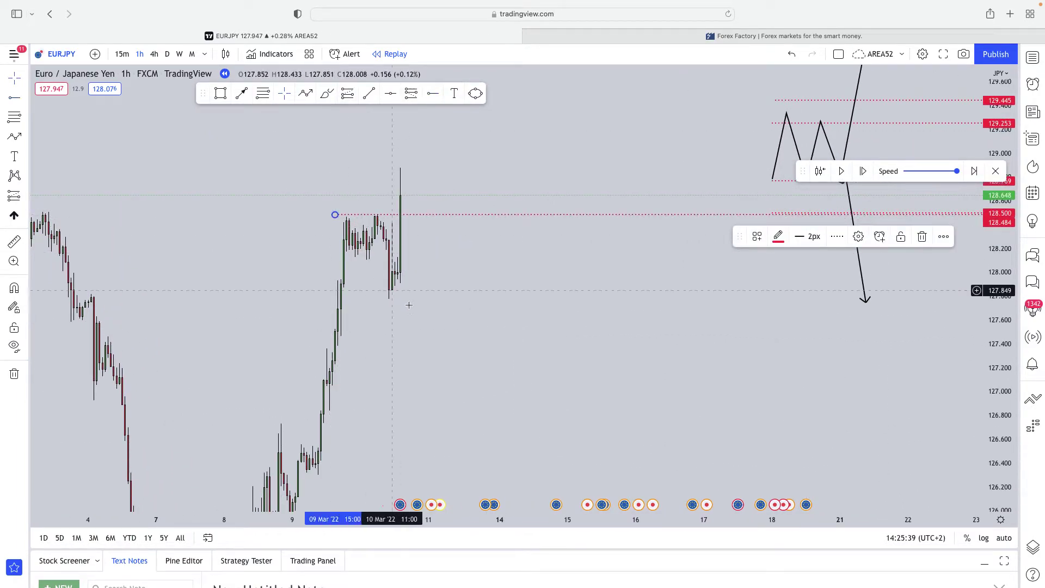
click(434, 93)
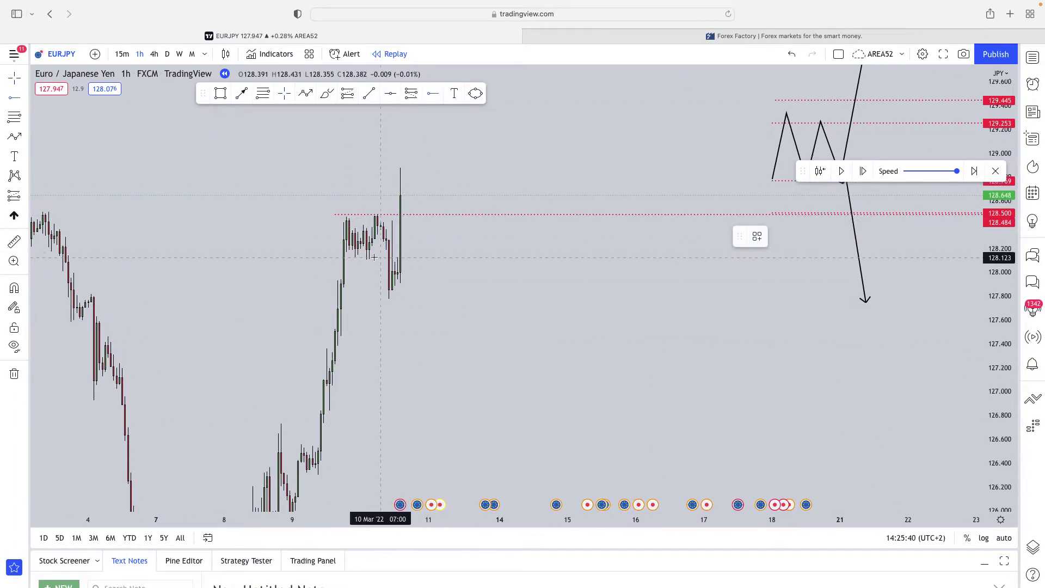
click(327, 251)
Check the 10 March EUR news on the Forex Factory calendar again, and return to the chart.
click(638, 37)
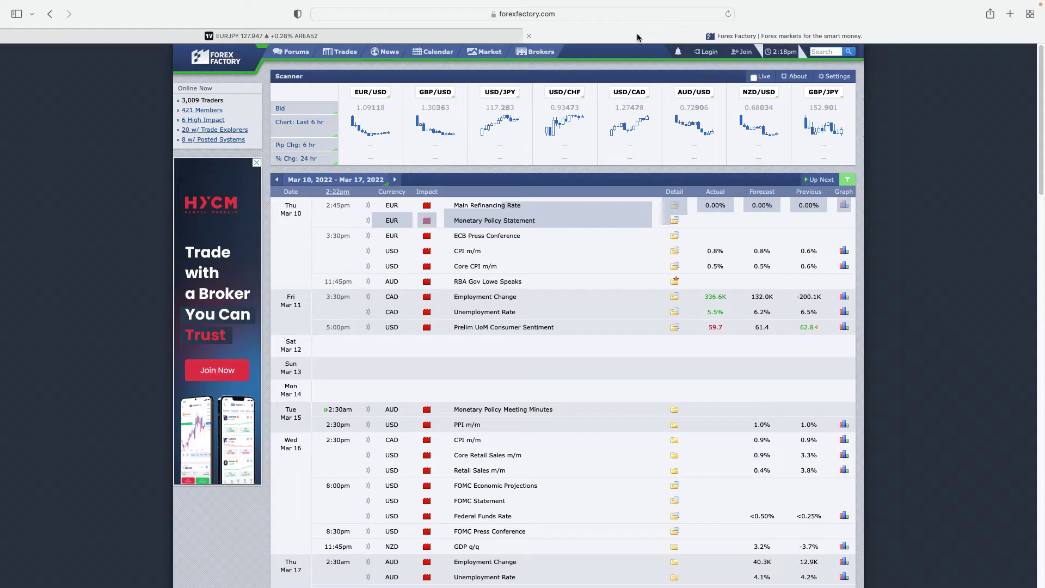
click(356, 35)
Adjust the consolidation rays to 128.183 and 128.480, starting them at the beginning of the range.
drag(375, 349, 429, 347)
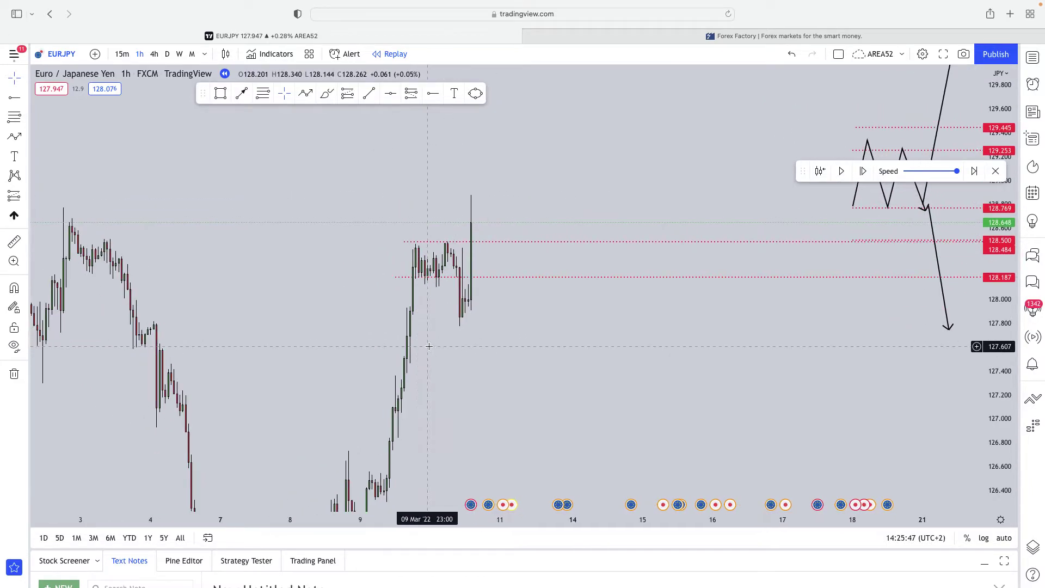
click(412, 275)
drag(408, 245, 410, 244)
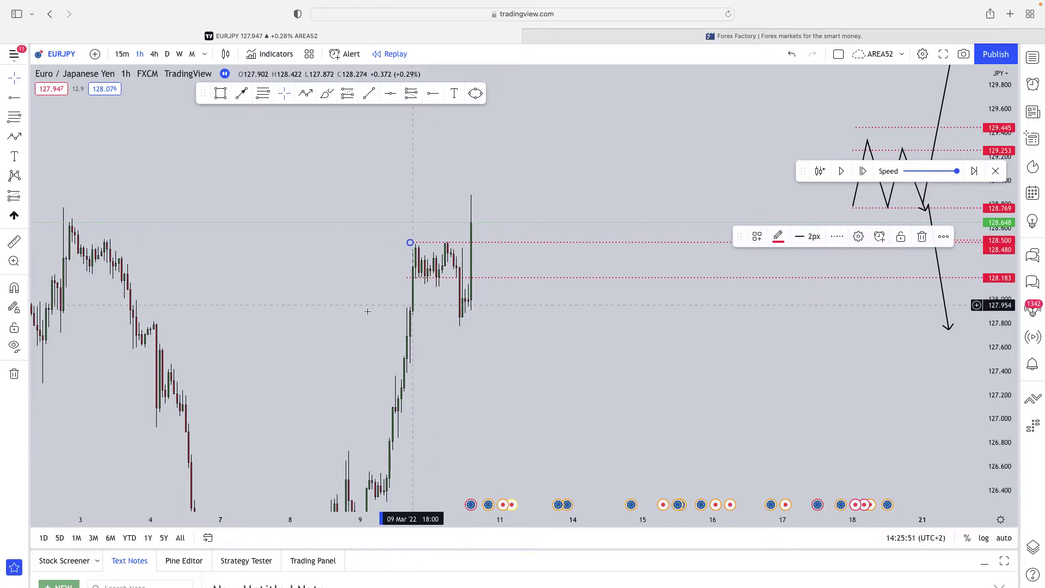
Move the replay start back to the morning of 10 March, before the EUR news candle.
scroll(477, 343, up, 1)
drag(477, 343, 462, 343)
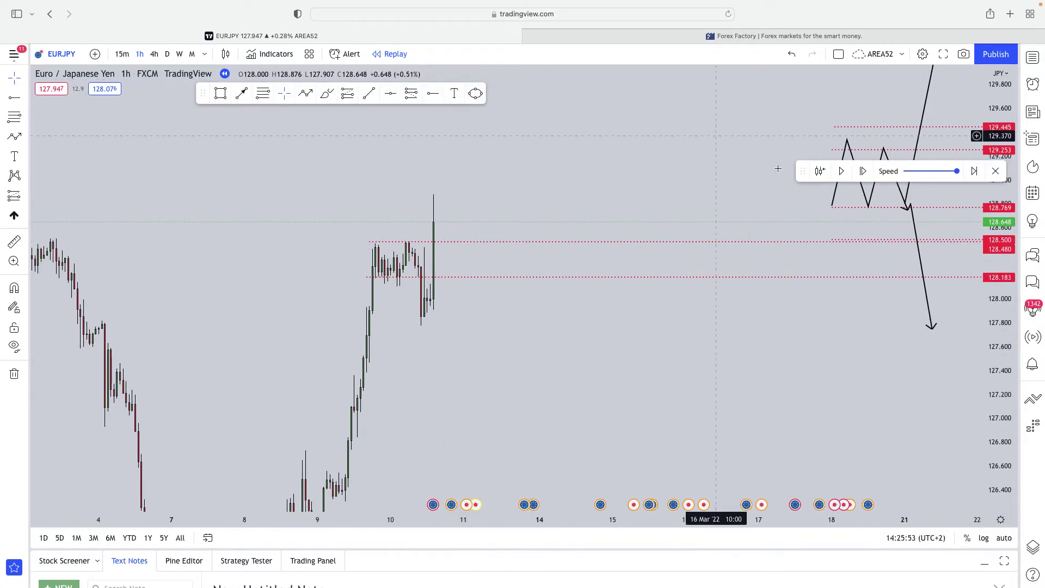
click(420, 315)
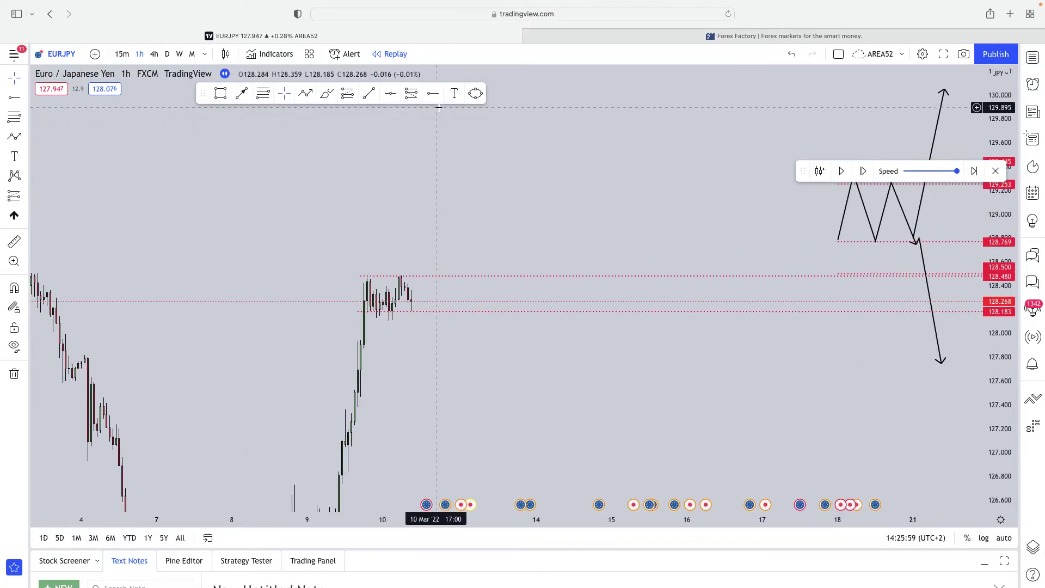
Add outer horizontal rays around the consolidation at 128.543 above it and 128.078 below it.
click(359, 269)
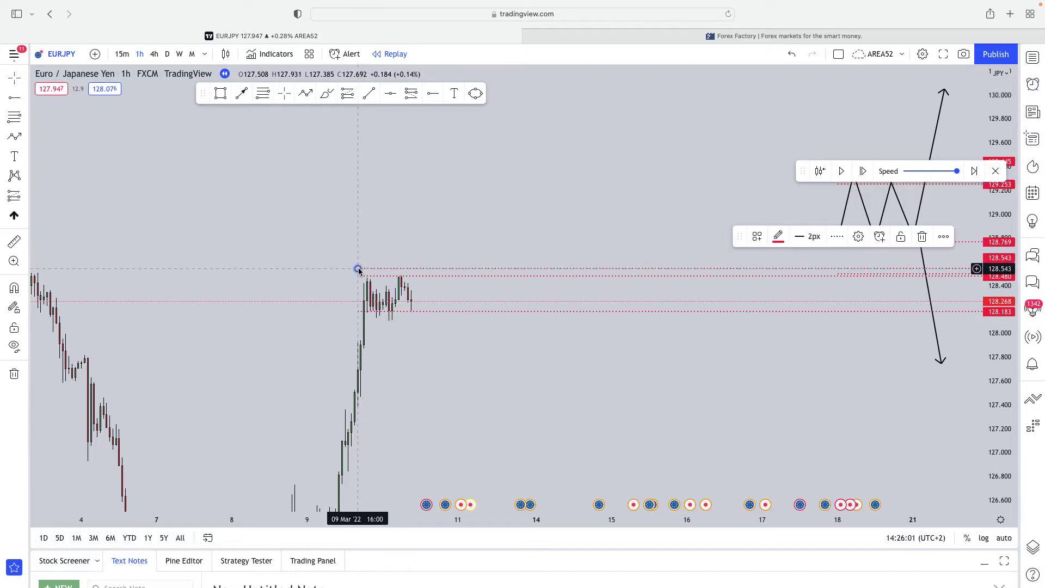
click(434, 94)
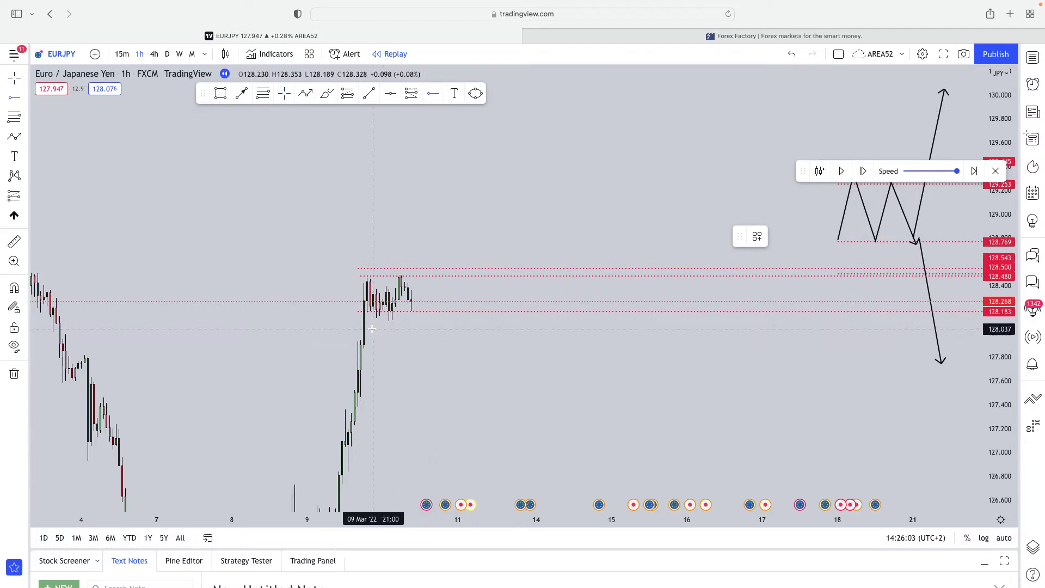
click(364, 327)
mouse_move(364, 327)
mouse_down()
mouse_move(366, 362)
mouse_move(368, 325)
mouse_up()
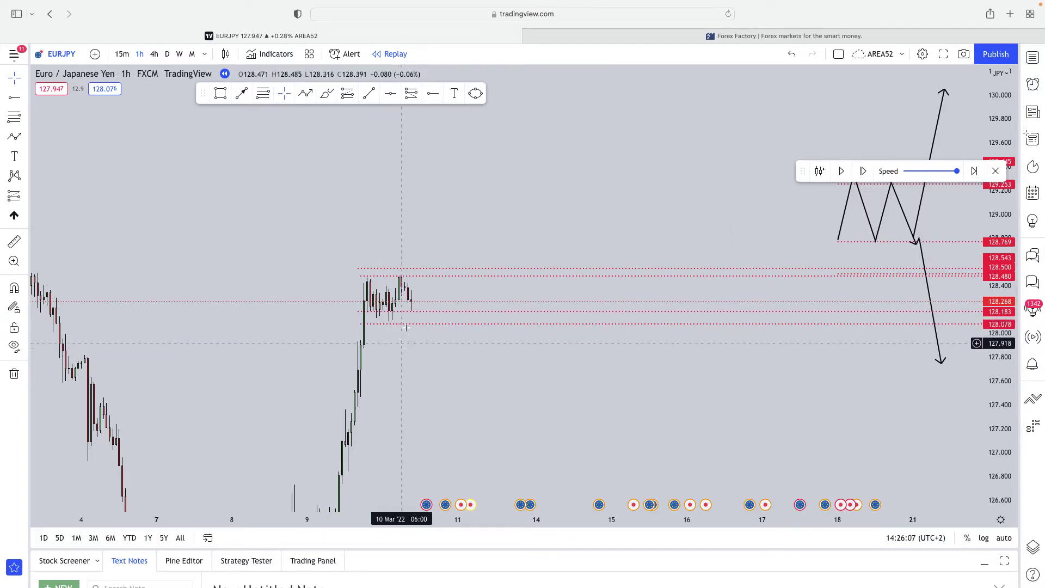
Brush a downward stroke from the last candle to about 127.3, circle the earlier swing there, and connect the two with a line.
click(327, 93)
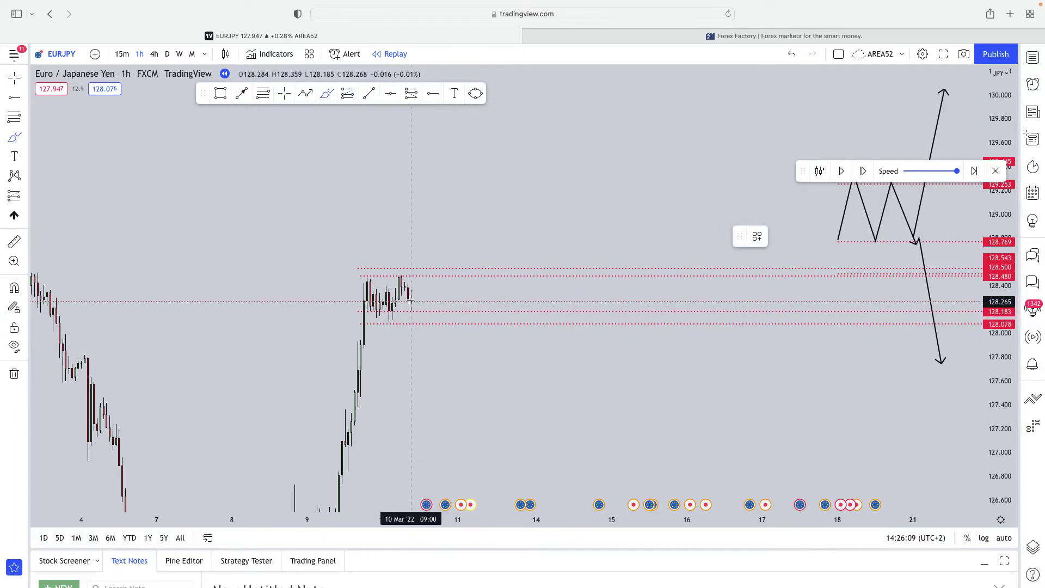
drag(407, 298, 417, 413)
mouse_move(348, 405)
mouse_down()
mouse_move(331, 404)
mouse_move(445, 401)
mouse_up()
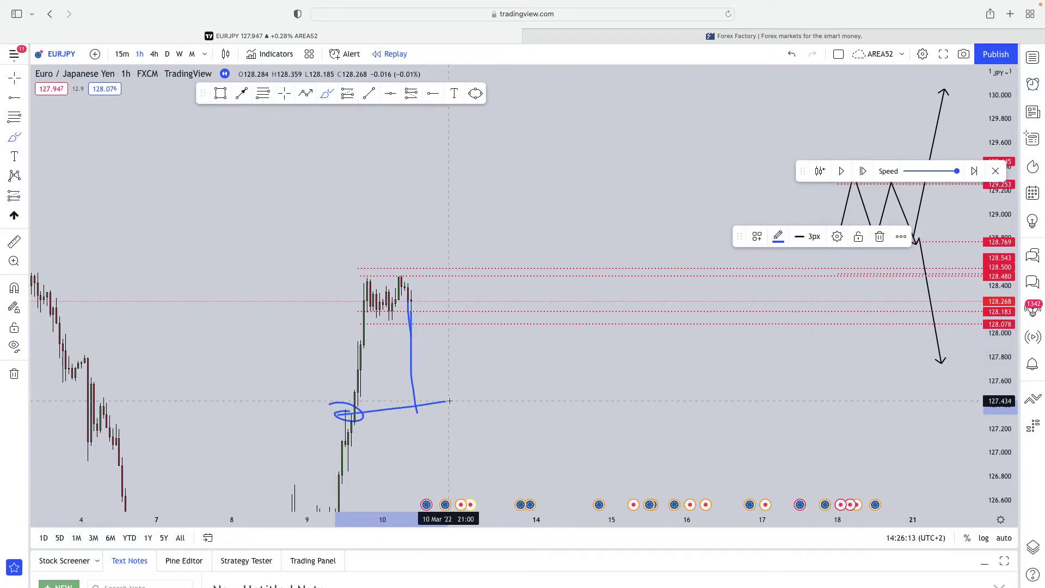
Brush a stroke from the range up to about 128.8, and extend a line to it from the early-March high near 128.78.
scroll(425, 274, down, 2)
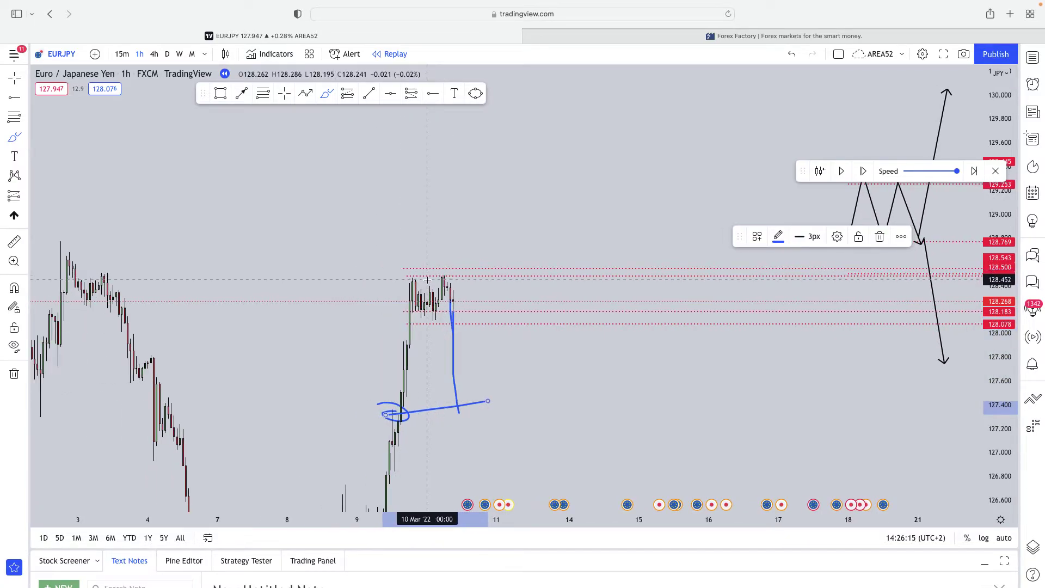
drag(453, 281, 463, 240)
drag(58, 241, 131, 241)
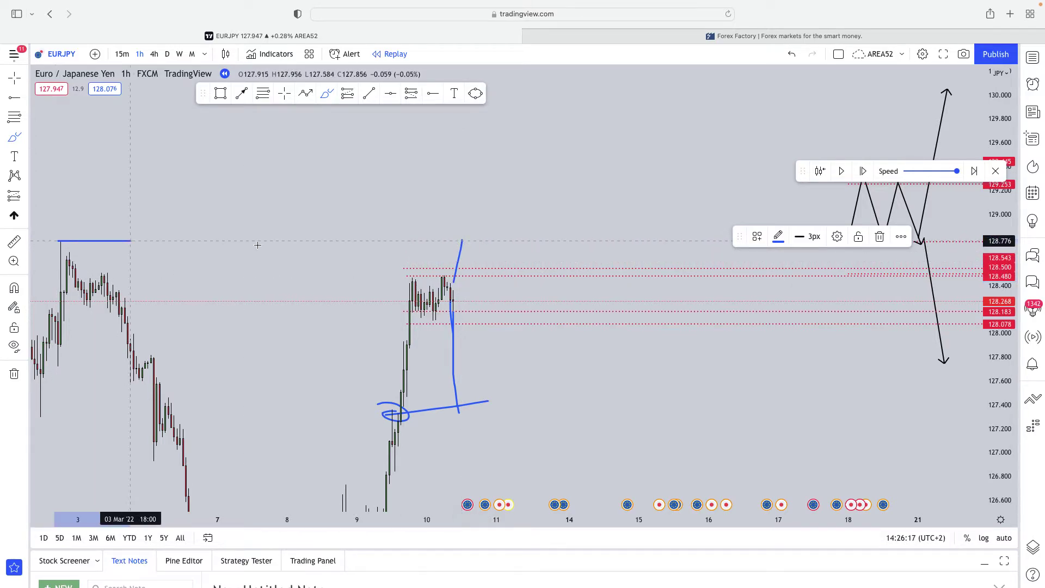
mouse_move(257, 245)
mouse_down()
mouse_move(471, 238)
mouse_move(457, 241)
mouse_up()
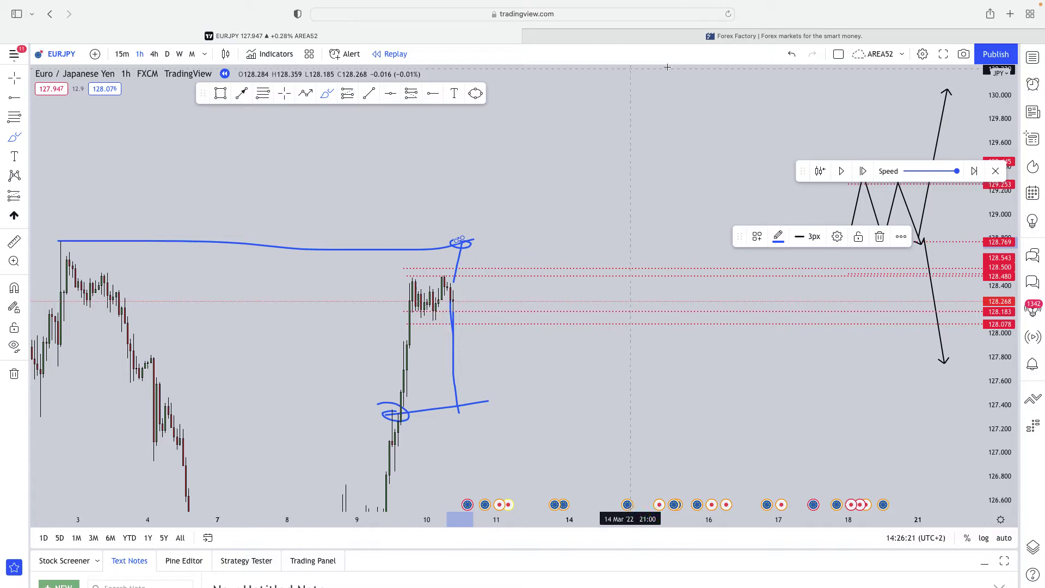
Undo the freehand target strokes, circles and connecting lines drawn above and below the consolidation.
click(783, 54)
click(785, 55)
click(786, 55)
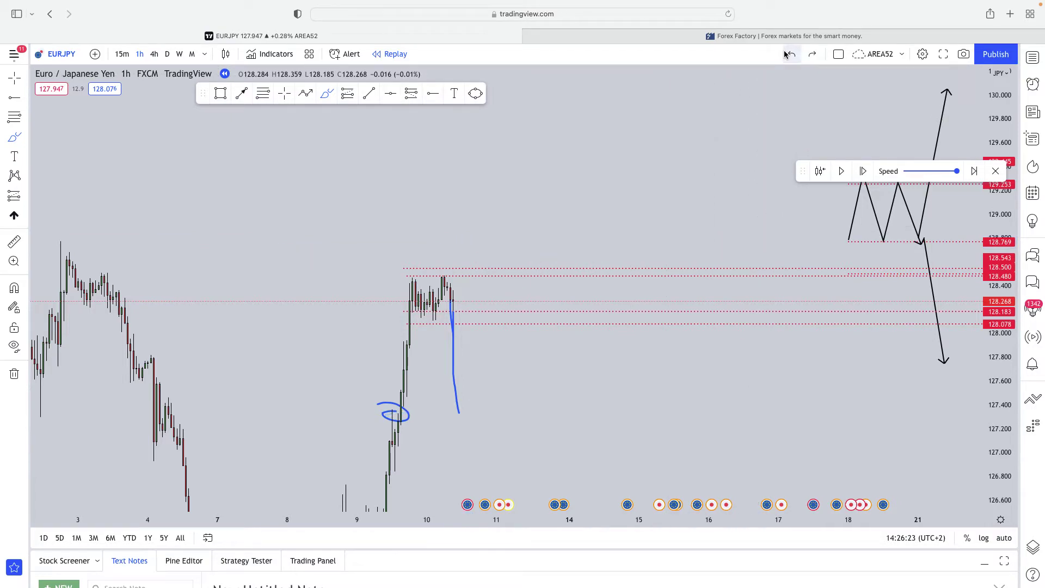
Brush one stroke from the last candle up to about 128.8 and one down to about 127.9, and undo both.
scroll(413, 281, up, 2)
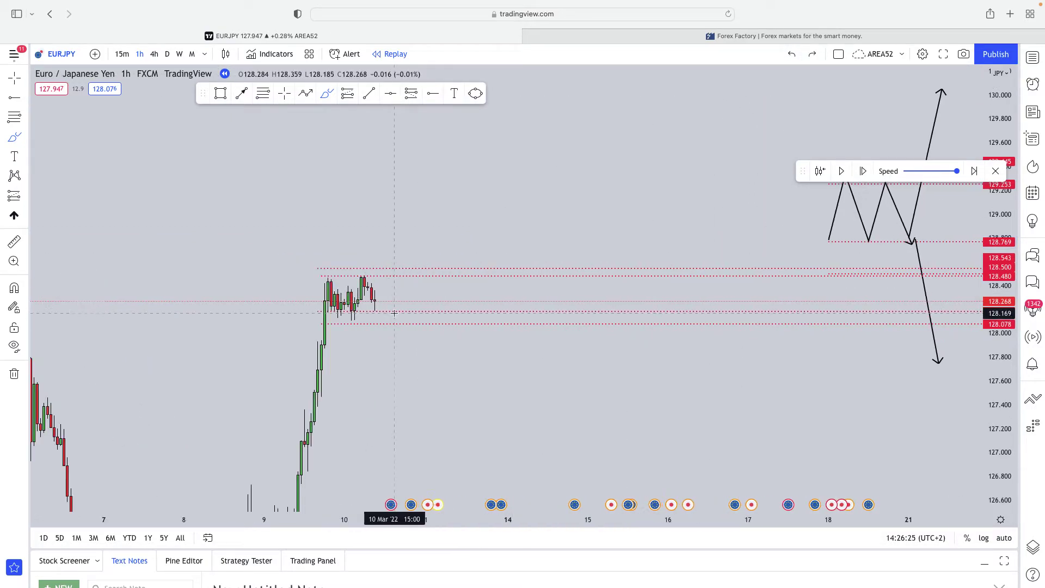
drag(1005, 447, 998, 387)
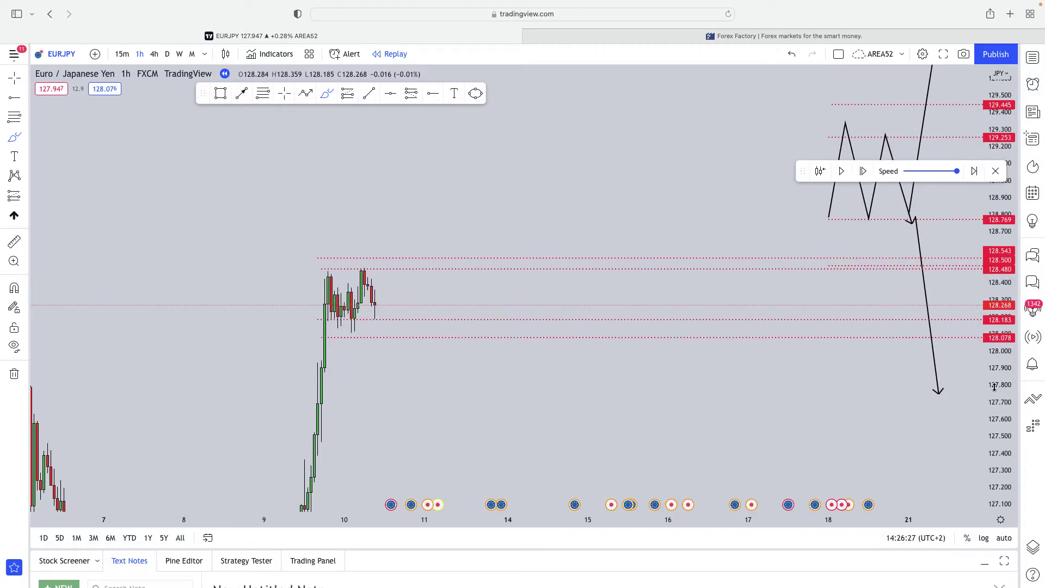
scroll(343, 296, up, 1)
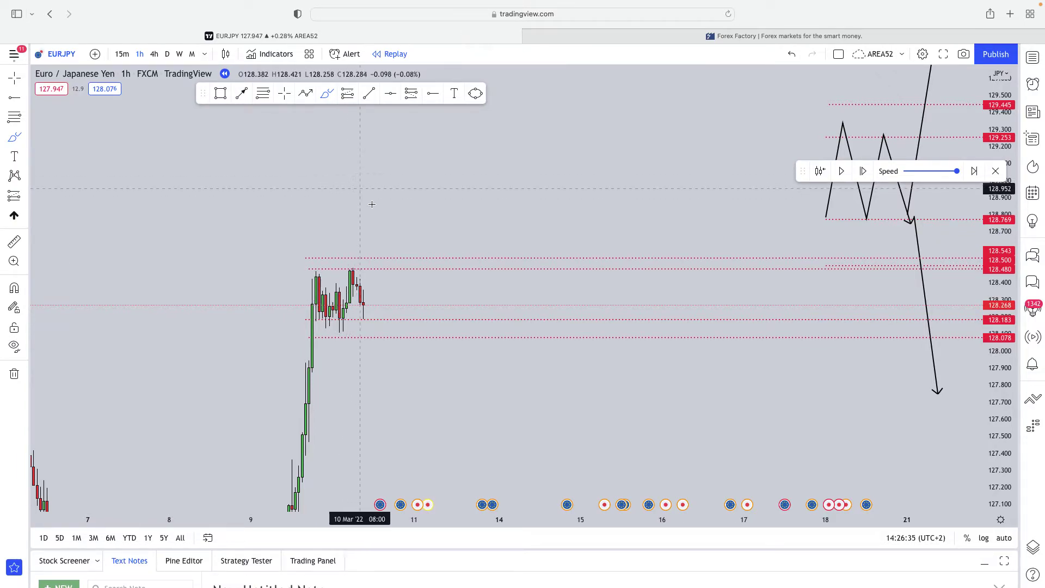
drag(1003, 455, 1003, 437)
scroll(436, 308, up, 1)
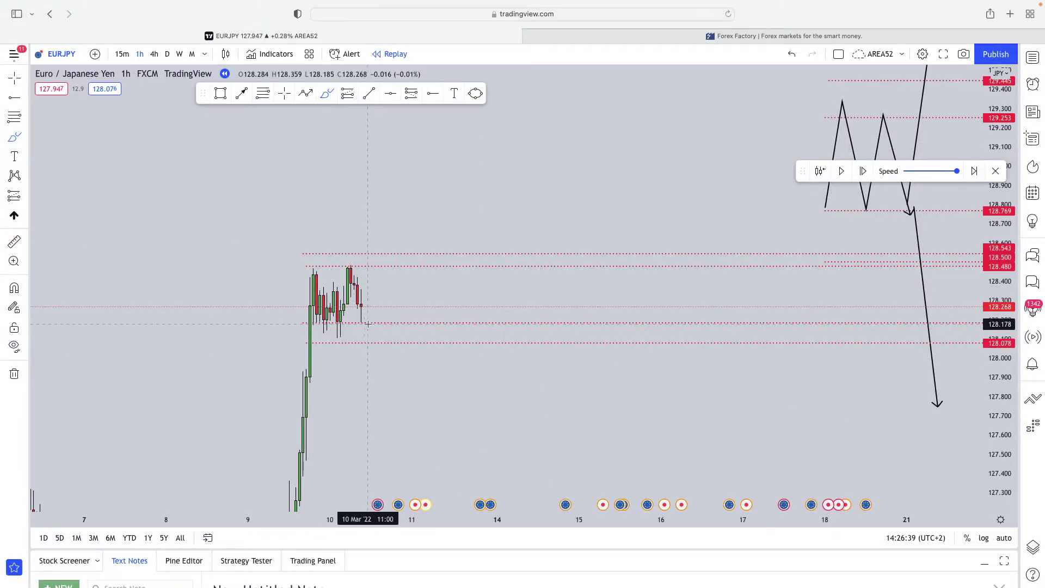
drag(362, 308, 385, 203)
drag(362, 309, 391, 372)
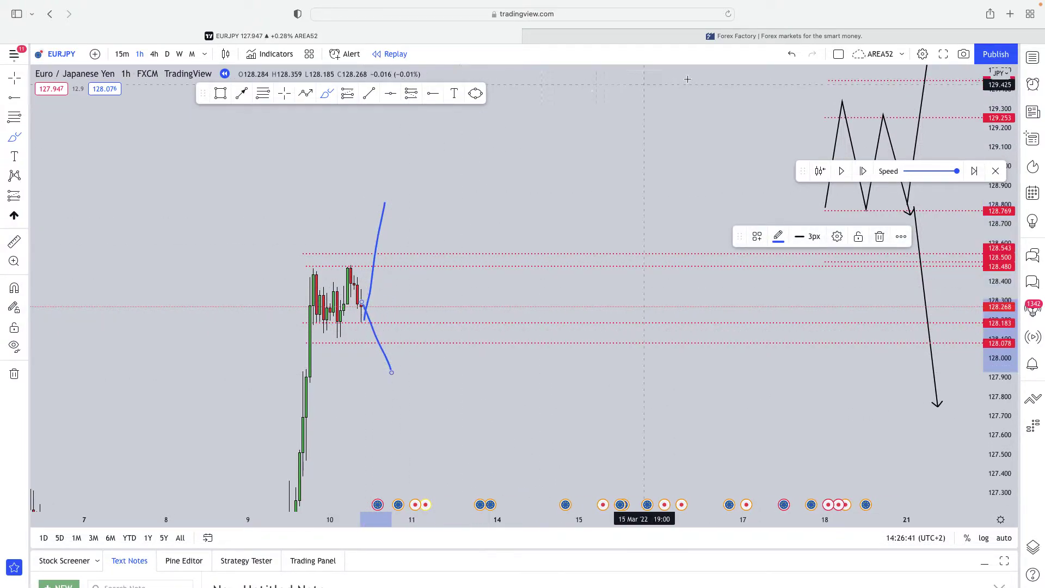
click(792, 54)
click(792, 54)
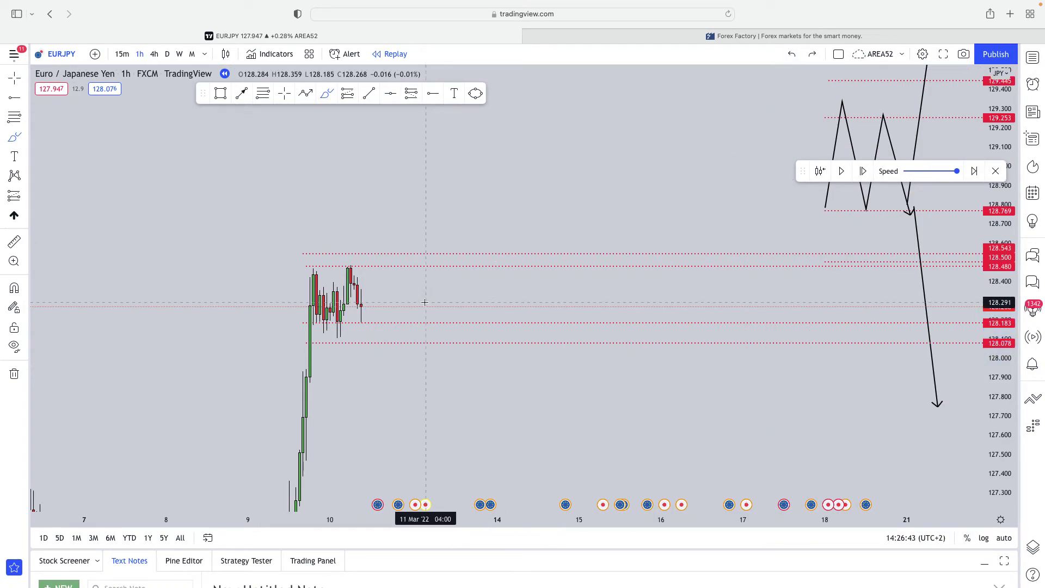
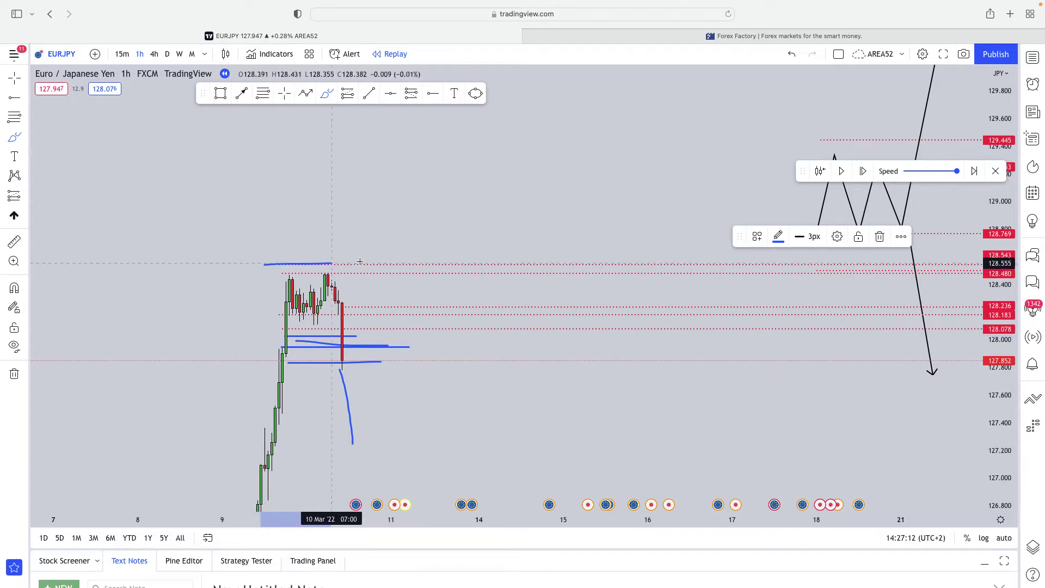
Brush short level lines above the range near 128.6, on its upper edge, below it near 127.93, and at about 128.24 and 128.42.
drag(288, 257, 396, 256)
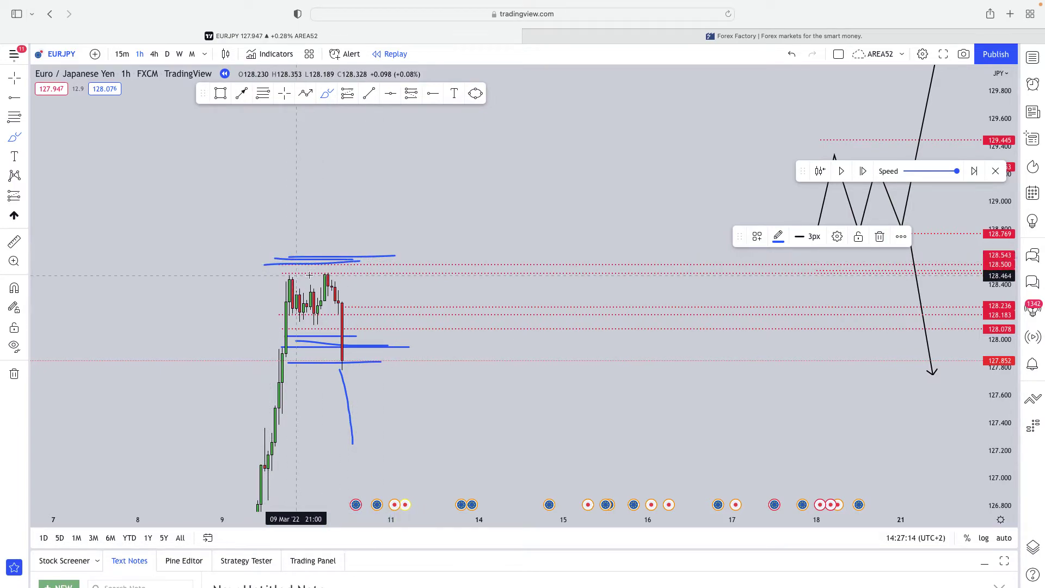
drag(342, 274, 299, 275)
drag(328, 348, 299, 350)
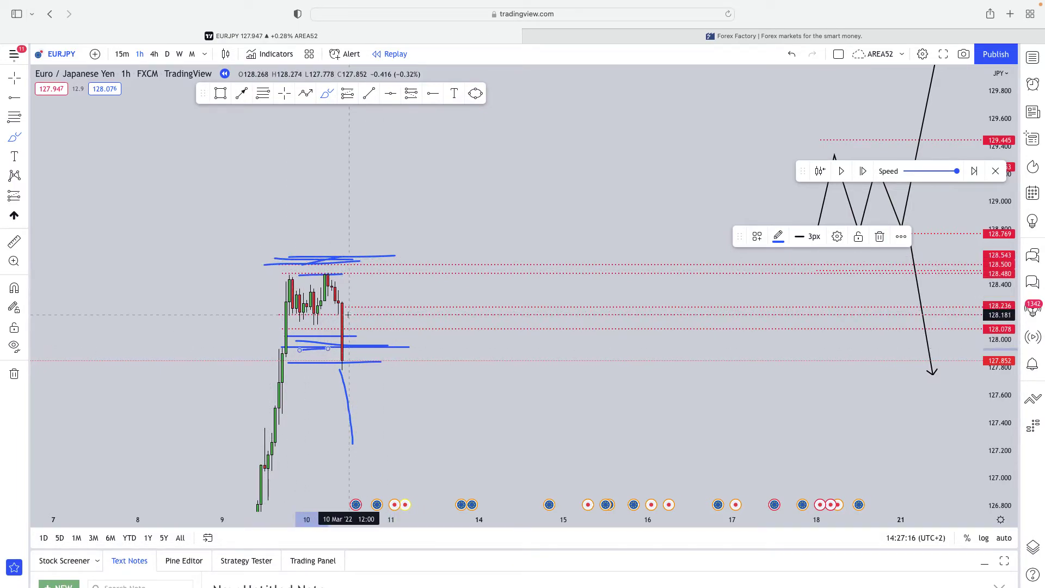
drag(396, 307, 394, 307)
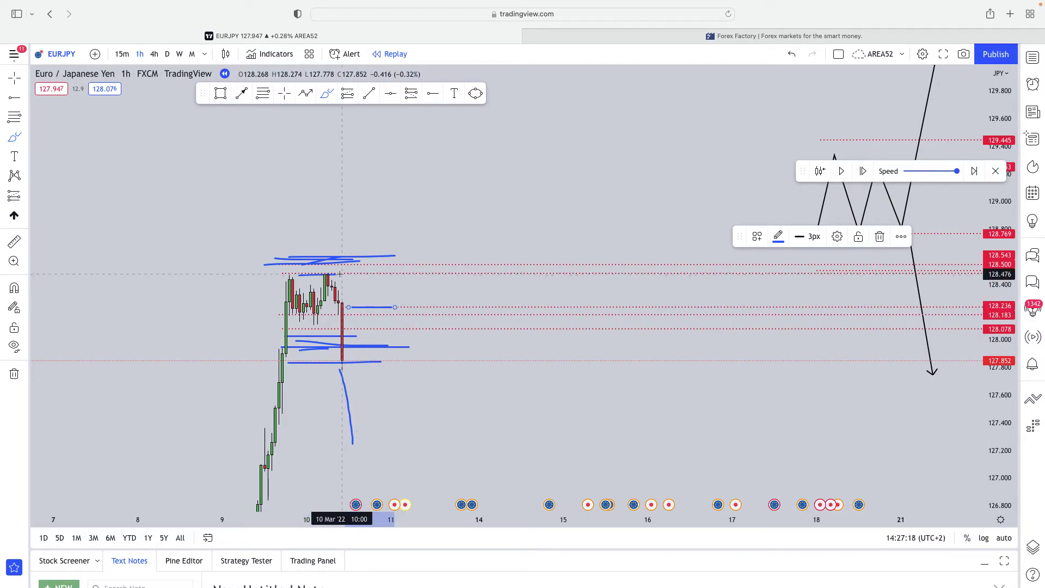
drag(336, 284, 408, 282)
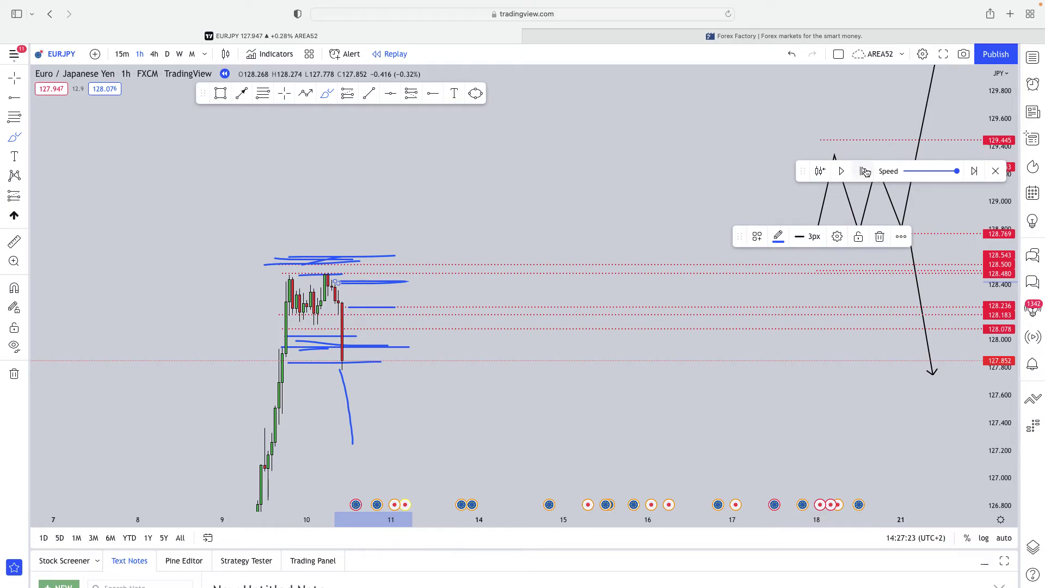
Circle the lower end of the candle that breaks below the range, and advance the replay by one candle.
drag(339, 348, 341, 357)
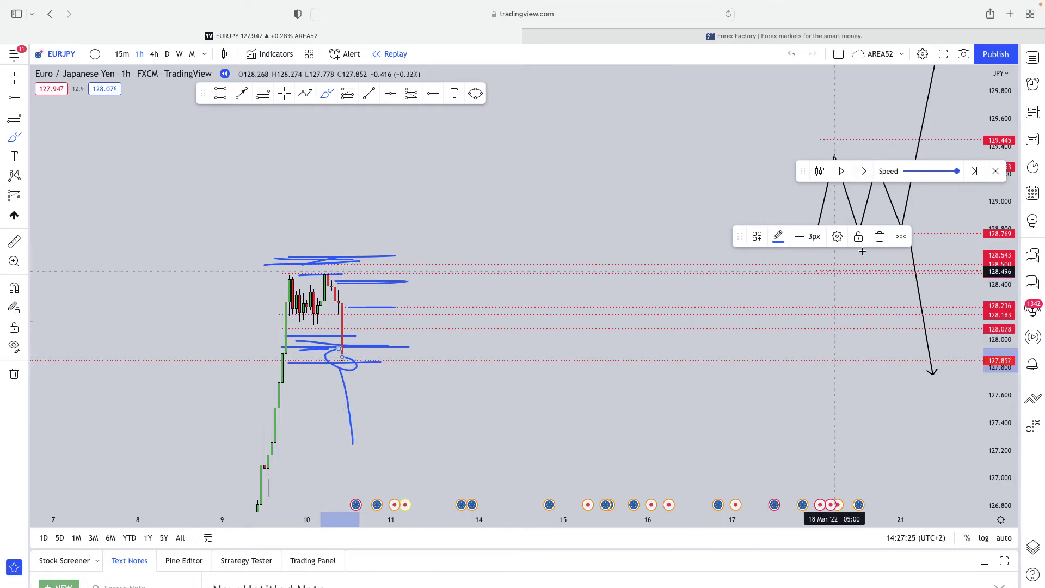
click(868, 178)
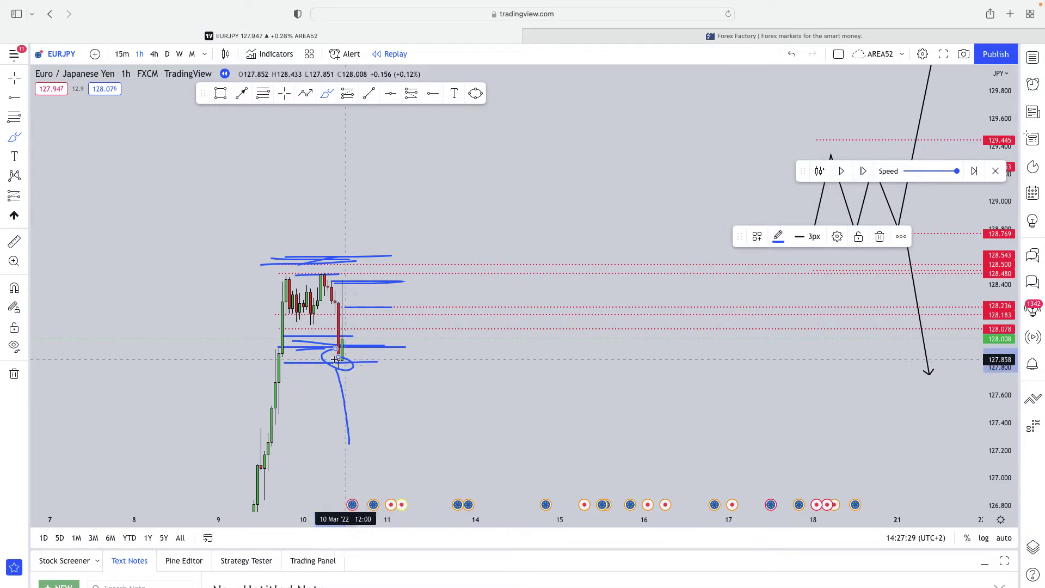
scroll(337, 343, up, 1)
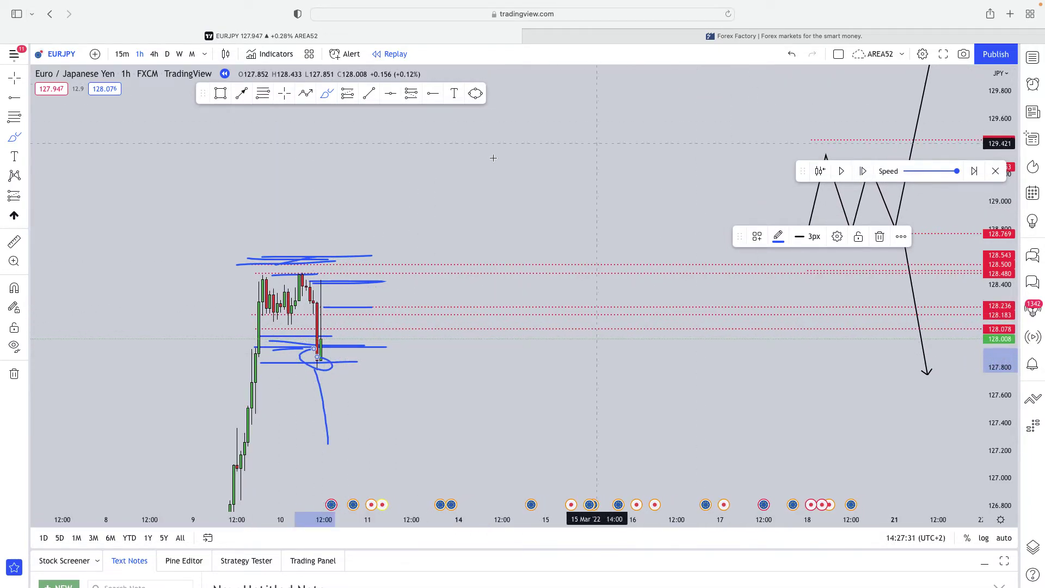
Delete all the brush strokes and the horizontal ray at 128.236 through the object tree, and close it.
right_click(435, 184)
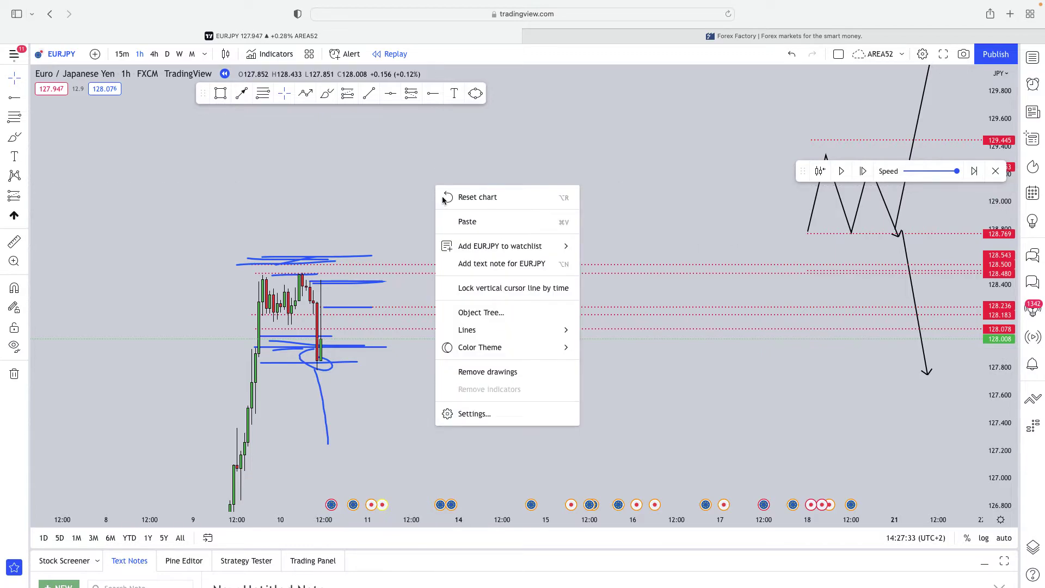
click(512, 313)
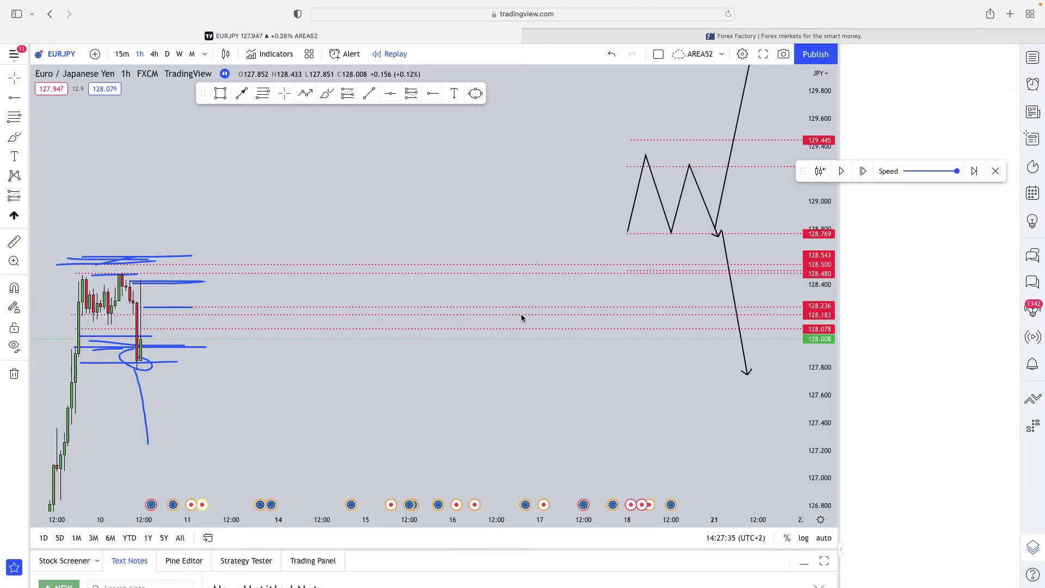
click(1008, 126)
click(1007, 127)
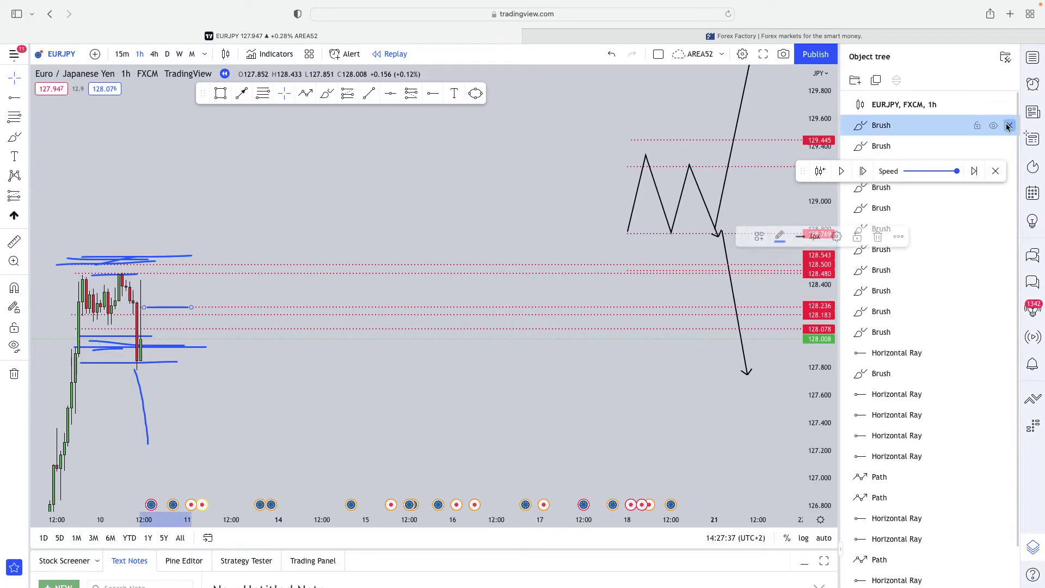
click(1007, 127)
click(1007, 126)
click(1007, 126)
click(1007, 126)
click(1007, 126)
click(1008, 126)
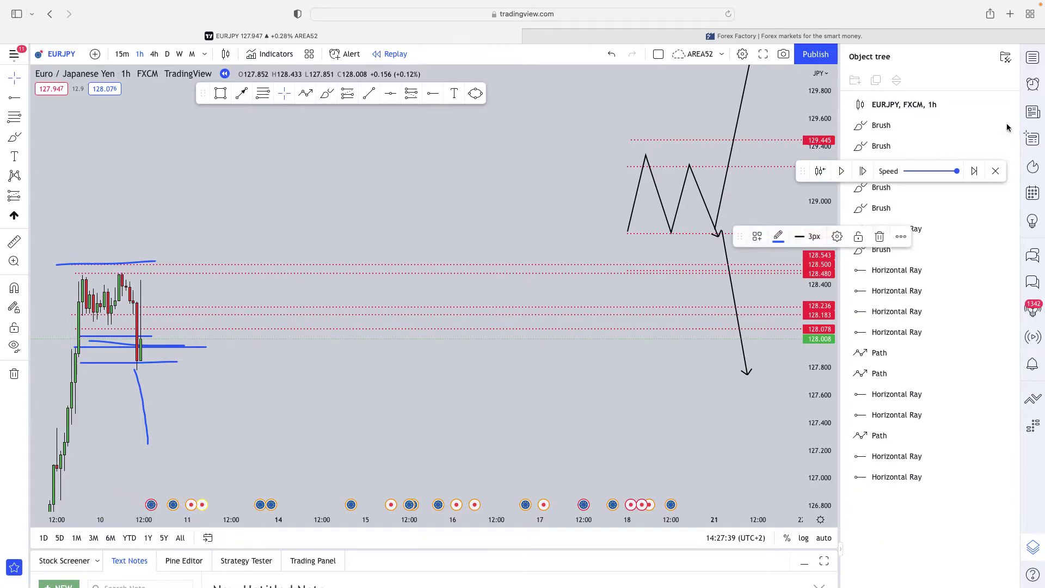
click(1007, 126)
click(1007, 126)
click(1007, 126)
click(1007, 126)
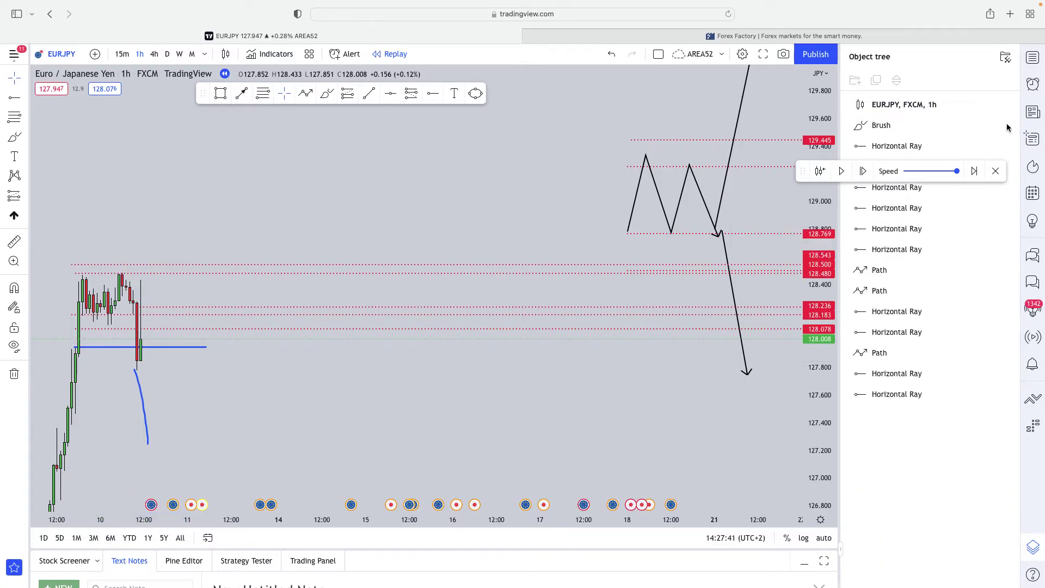
click(1007, 126)
click(1007, 127)
click(1007, 127)
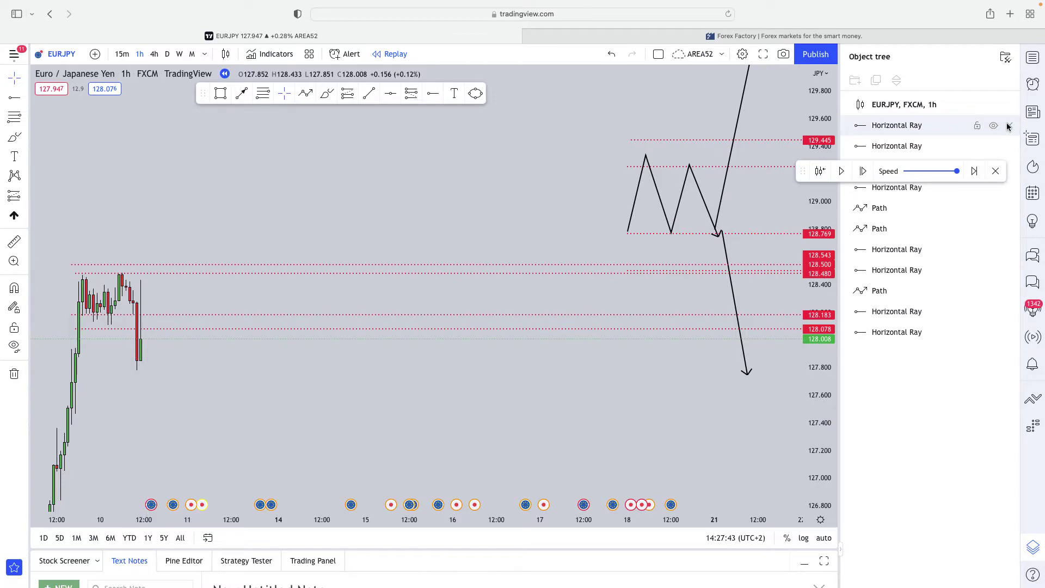
click(1037, 61)
click(1037, 59)
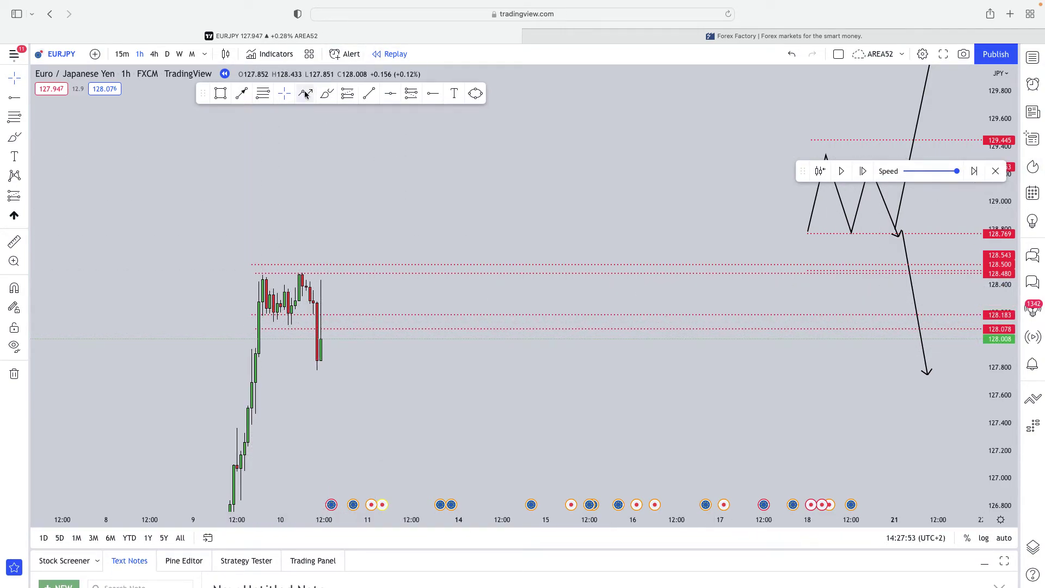
Draw an ellipse around the drop below the range, and adjust it to reach down to about 127.78.
click(475, 93)
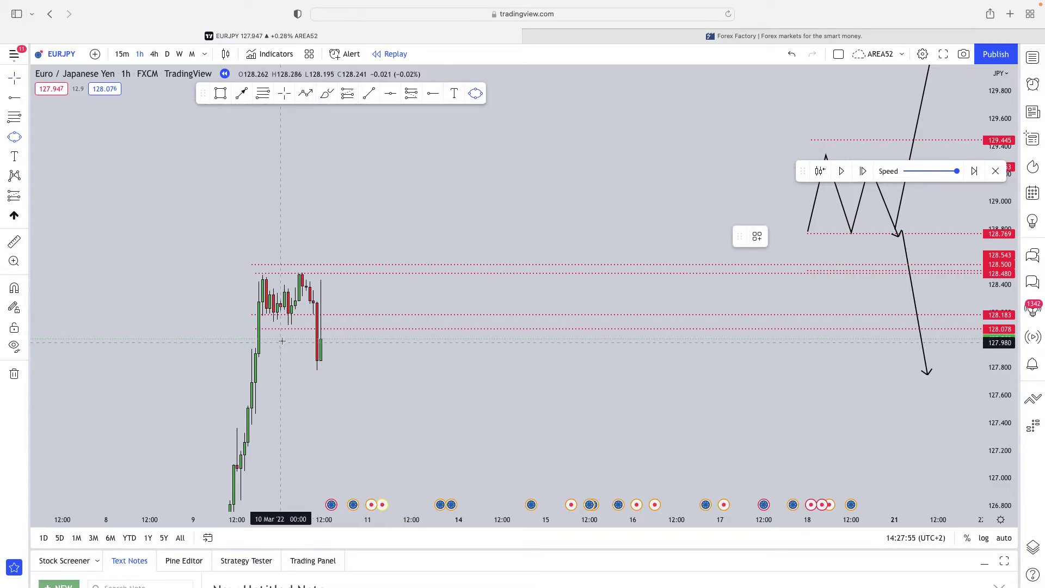
click(277, 329)
click(357, 351)
click(324, 372)
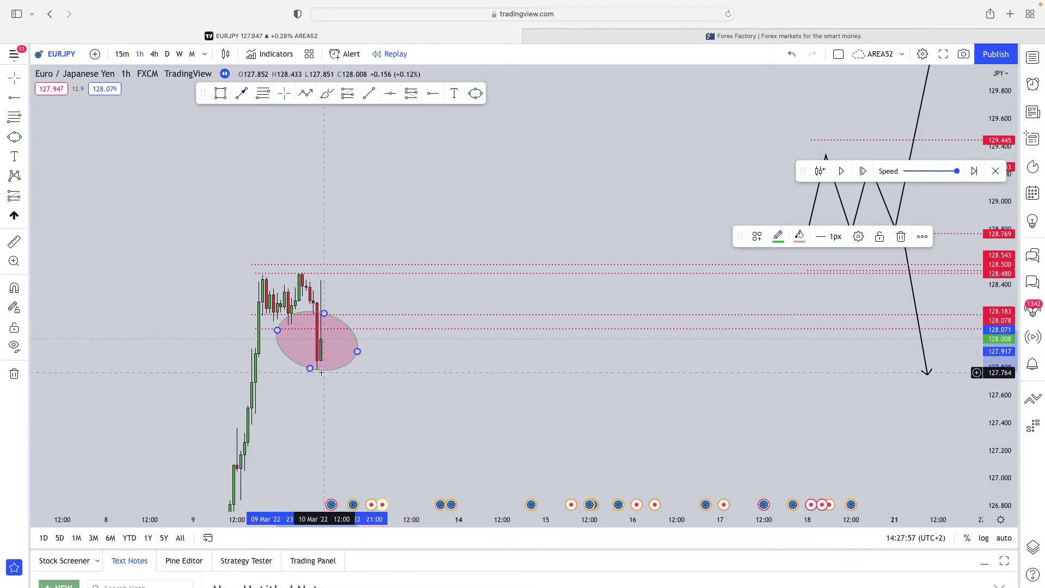
drag(277, 329, 273, 335)
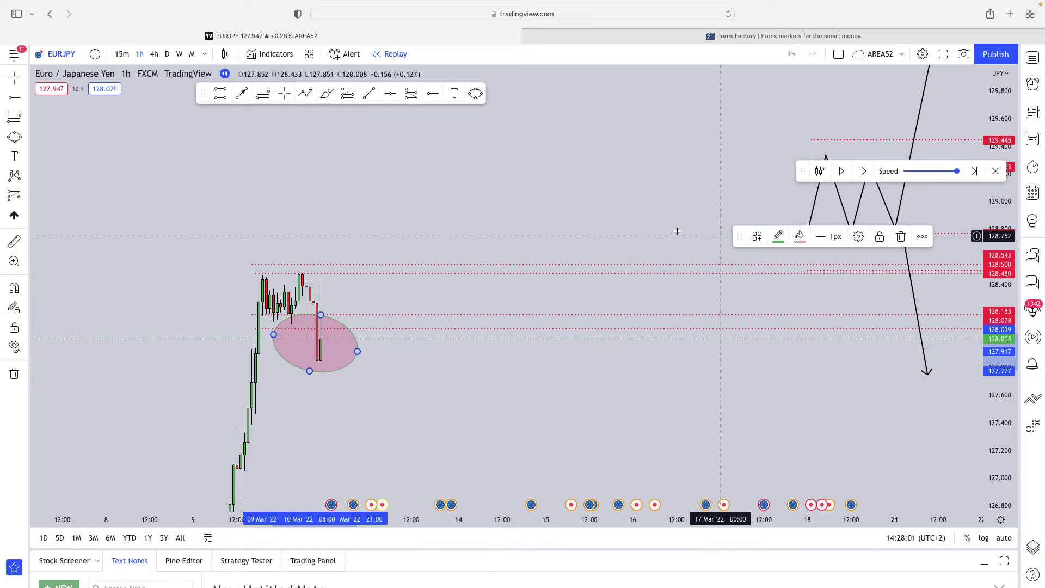
Brush loops inside the ellipse, and undo back past the ellipse to restore the 128.236 ray and the downward stroke.
click(327, 94)
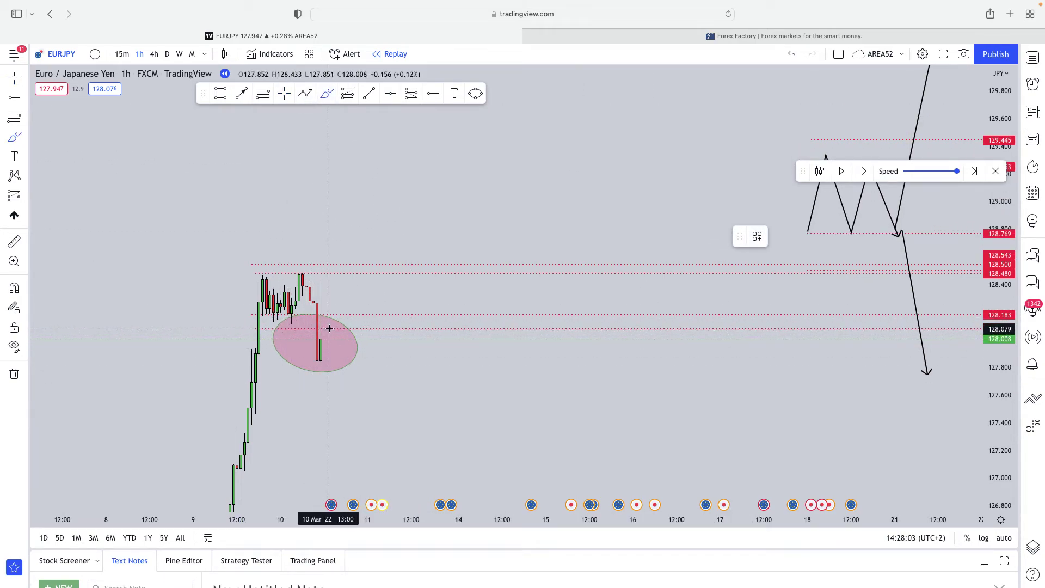
mouse_move(324, 326)
mouse_down()
mouse_move(296, 354)
mouse_move(338, 333)
mouse_move(297, 327)
mouse_move(315, 326)
mouse_move(303, 348)
mouse_move(333, 339)
mouse_move(321, 360)
mouse_up()
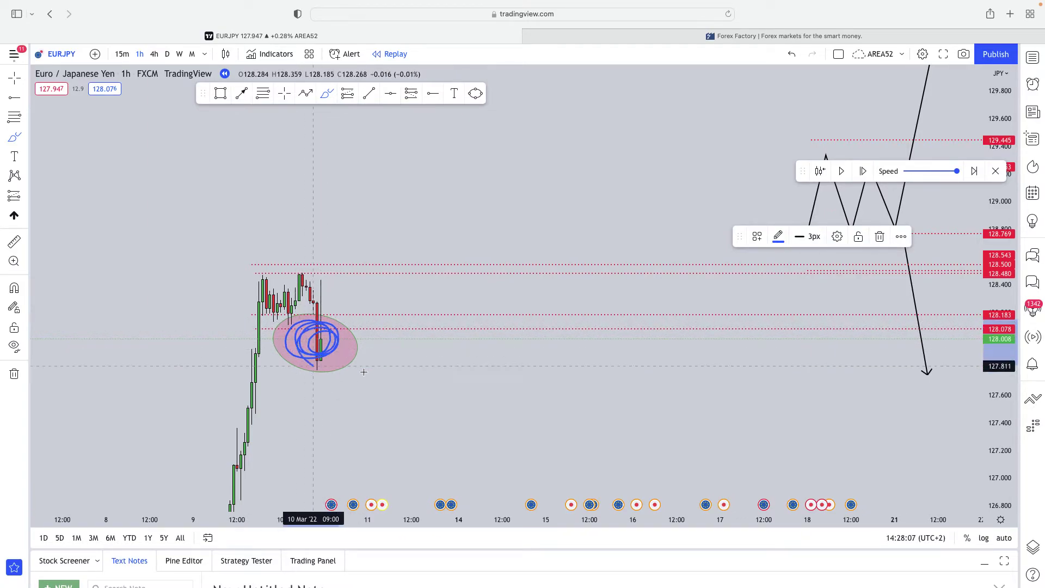
click(795, 55)
click(797, 55)
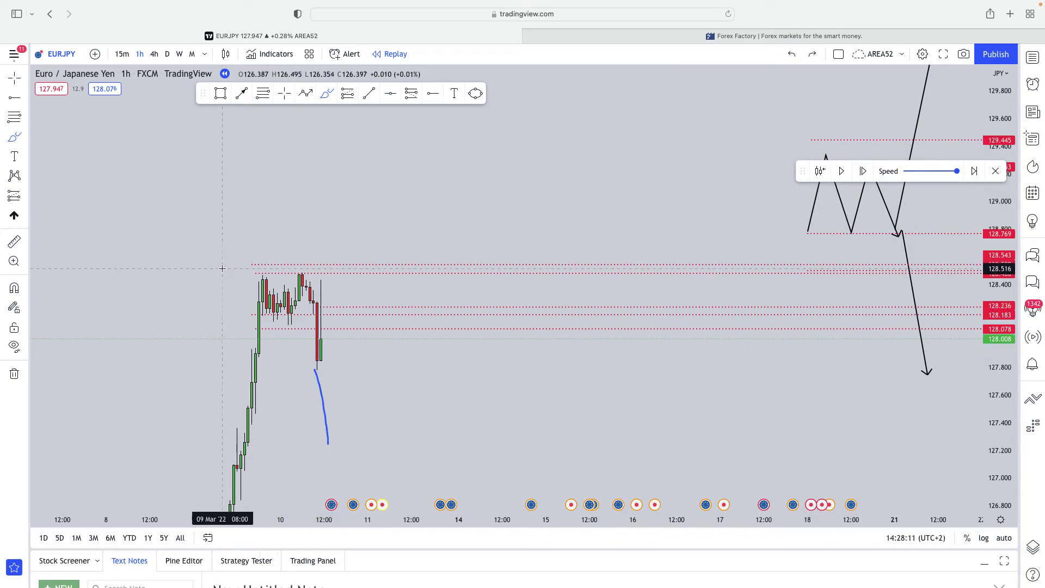
Brush a line above the range near 128.55 and strokes falling from the range to about 127.5, and undo them.
drag(242, 263, 361, 263)
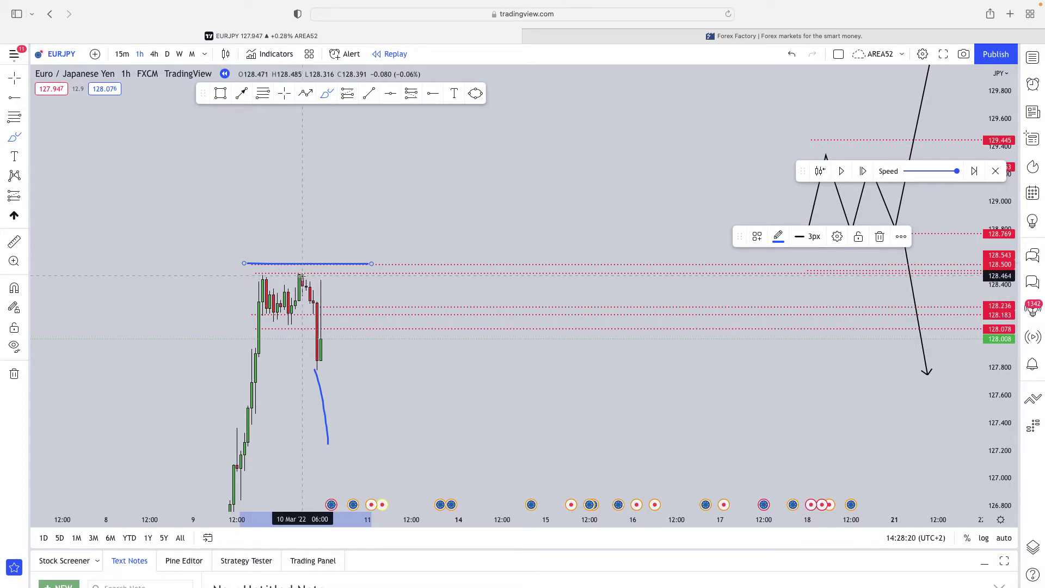
drag(308, 301, 323, 412)
drag(304, 262, 325, 412)
click(791, 54)
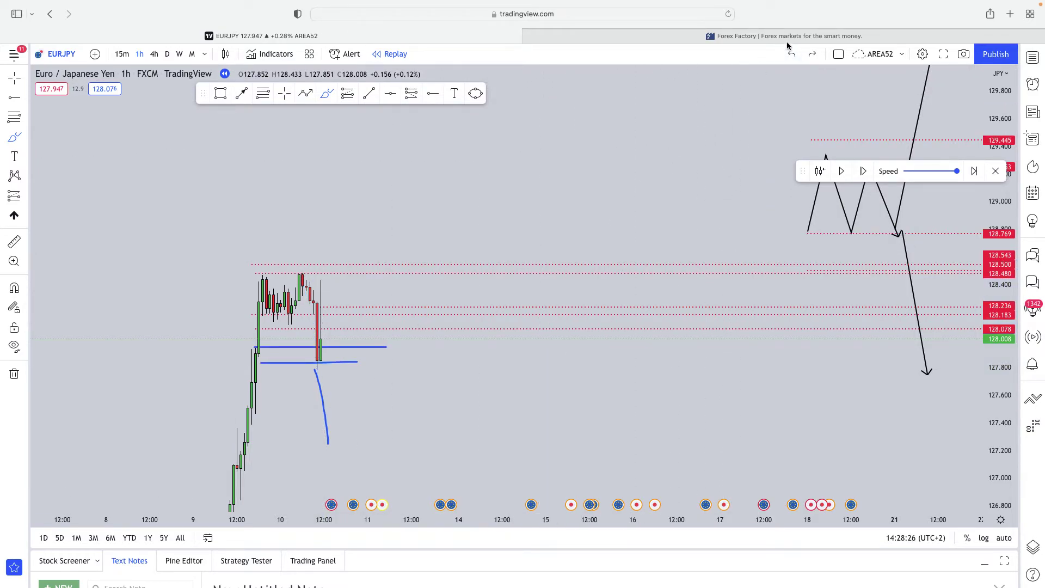
Mark the break below the range with a line near 127.95 and circles around the candles, and advance the replay by one candle.
drag(269, 340, 366, 346)
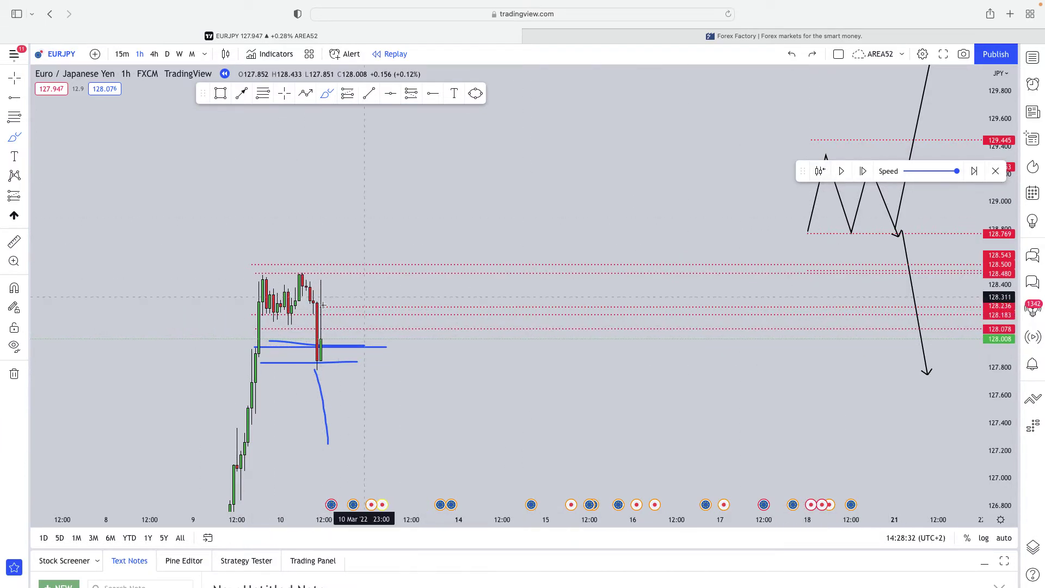
drag(324, 332, 365, 342)
click(866, 171)
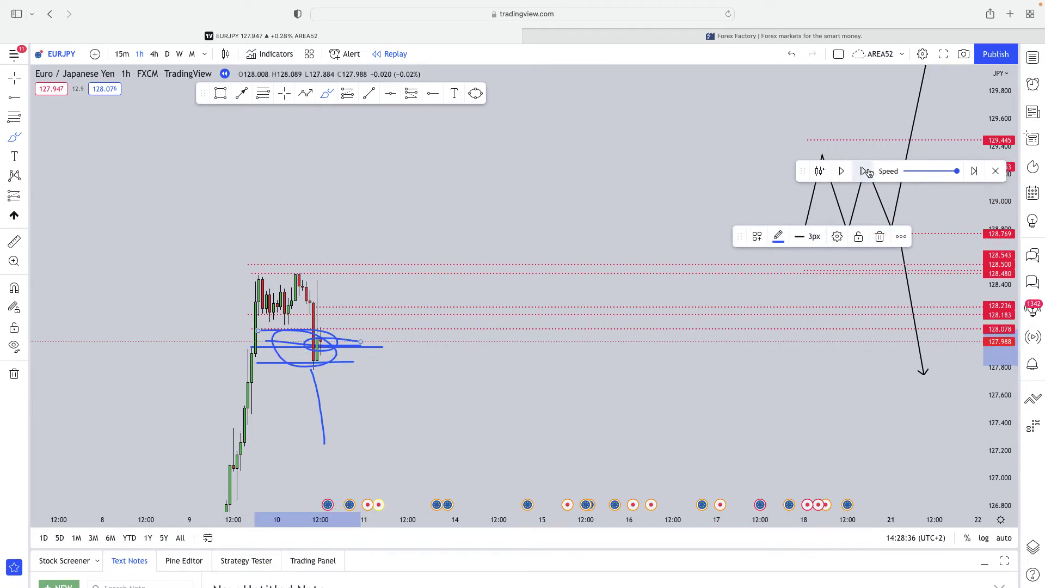
Advance the replay three more candles, circling the news candle's break through 128.543 and brushing a line near 128.41 on the way.
click(866, 172)
click(865, 172)
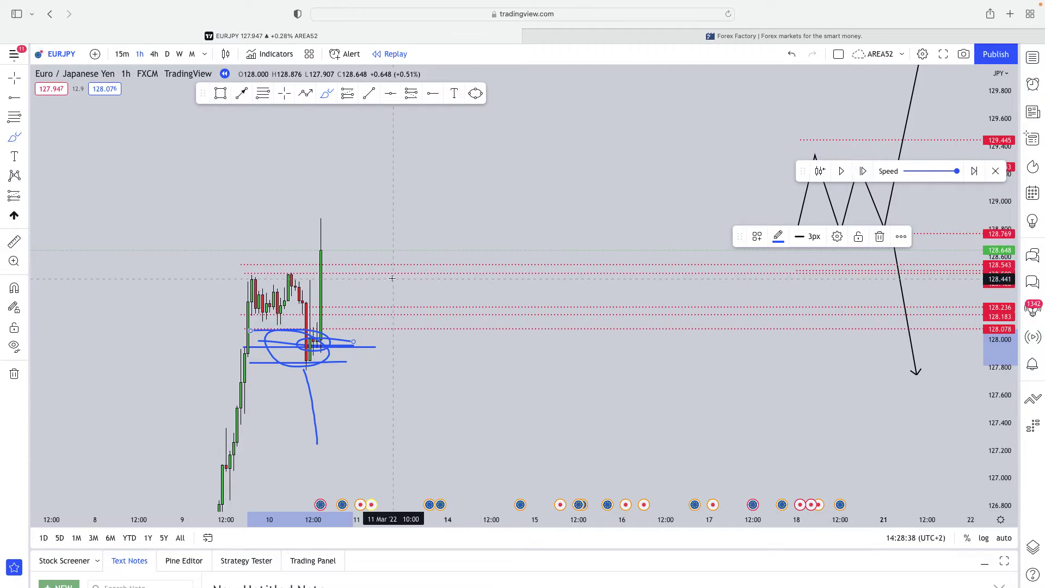
drag(318, 261, 368, 283)
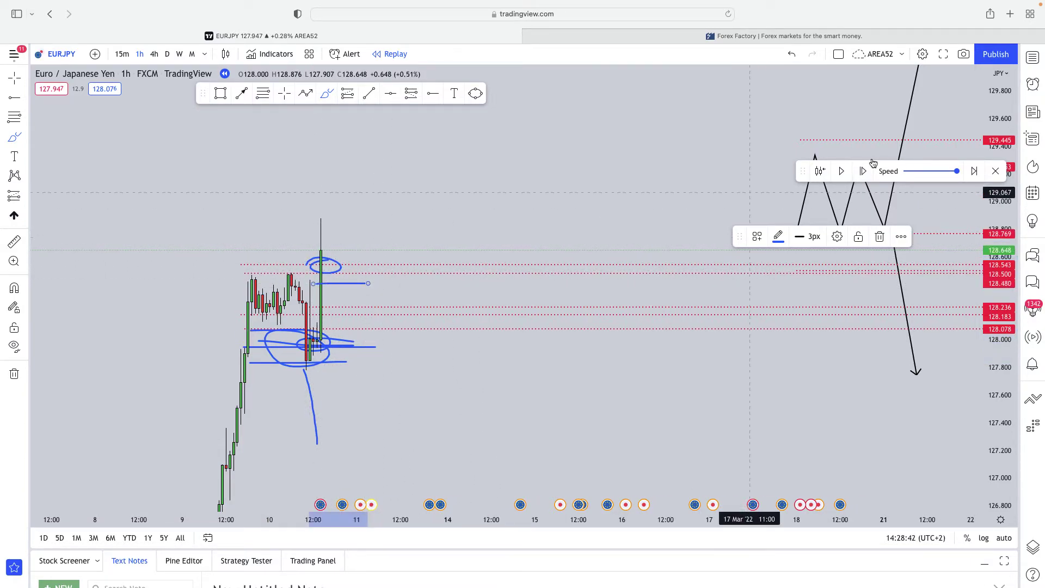
click(863, 171)
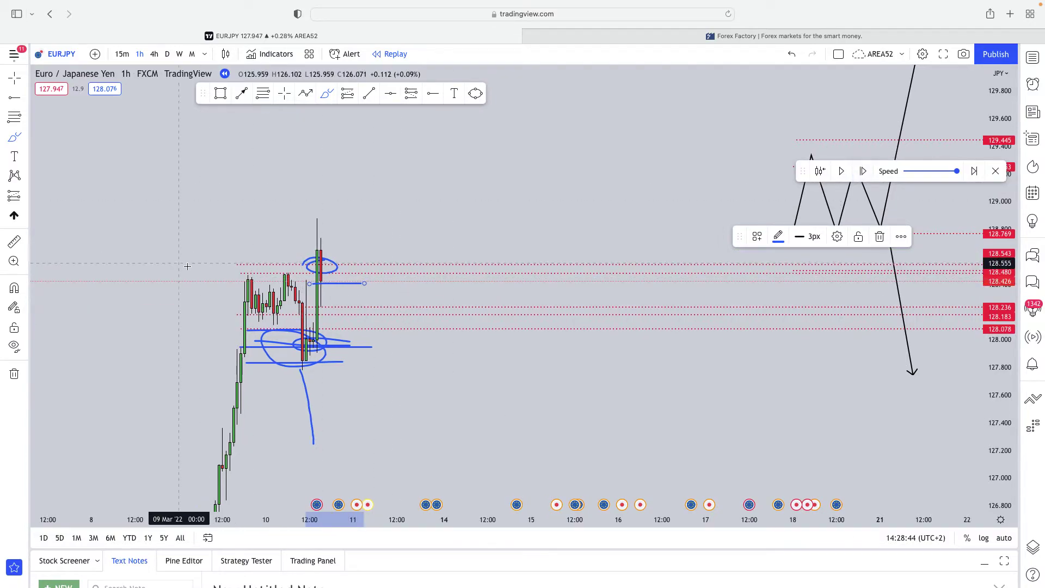
Circle the news spike's upper wick and the break area below the range with the brush, and advance the replay two candles.
drag(300, 219, 359, 250)
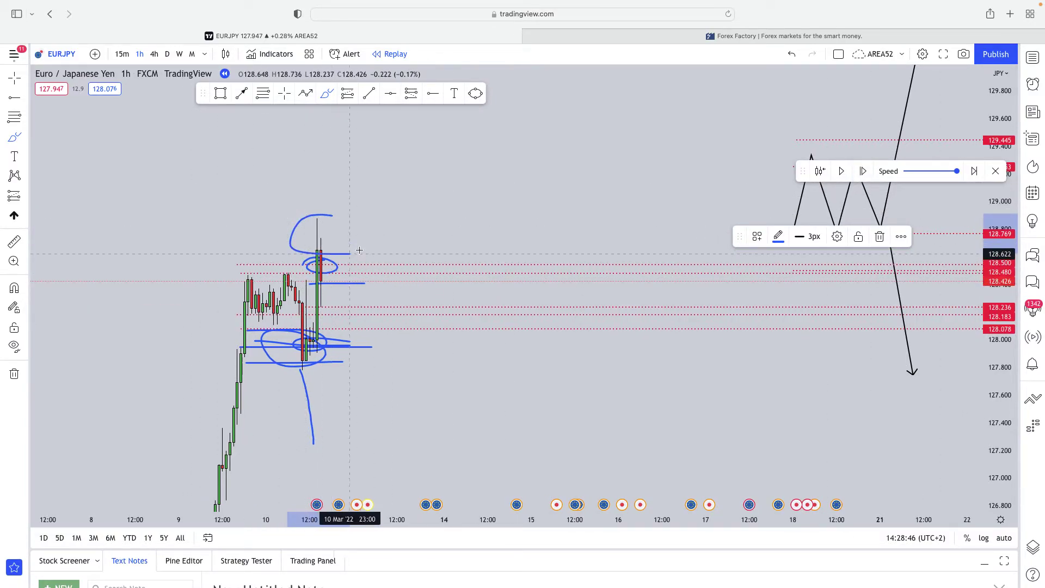
mouse_move(314, 341)
mouse_down()
mouse_move(349, 346)
mouse_move(291, 361)
mouse_up()
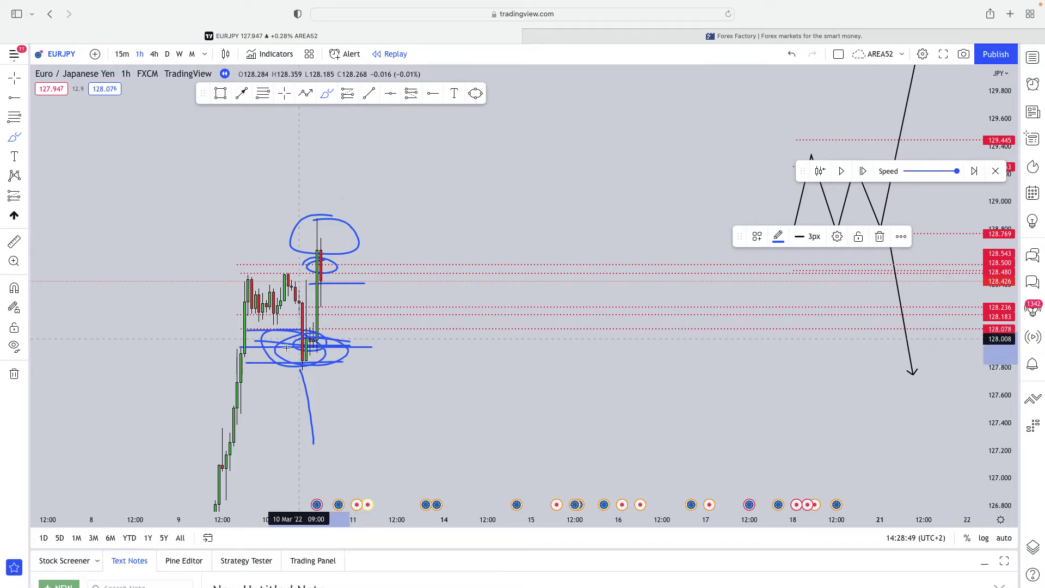
click(863, 171)
click(863, 171)
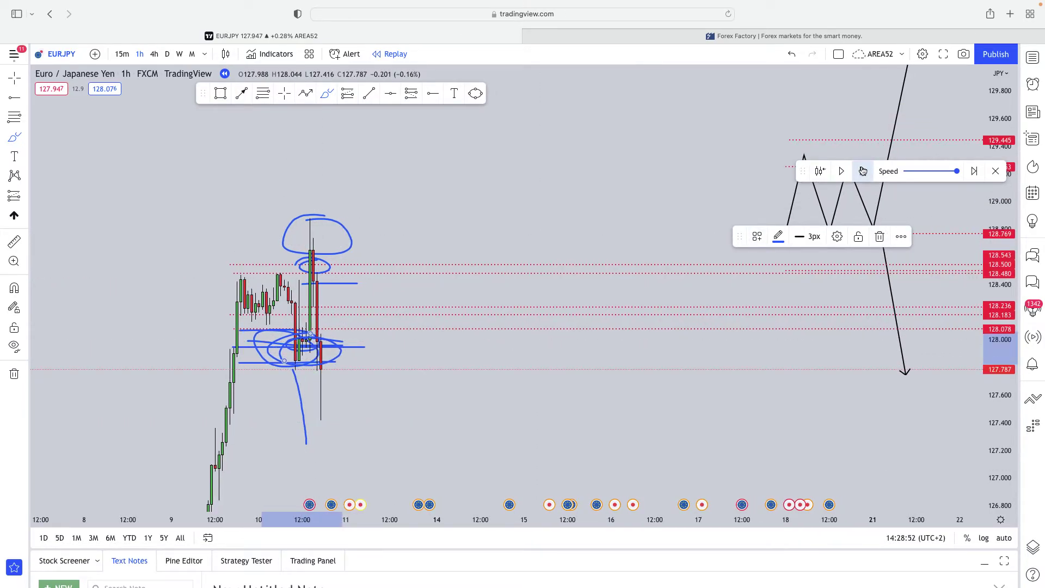
Advance the replay ten more candles, and brush a line across the spike's wick and a stroke falling from it to about 127.1.
click(863, 171)
click(863, 171)
click(862, 171)
click(863, 171)
click(863, 171)
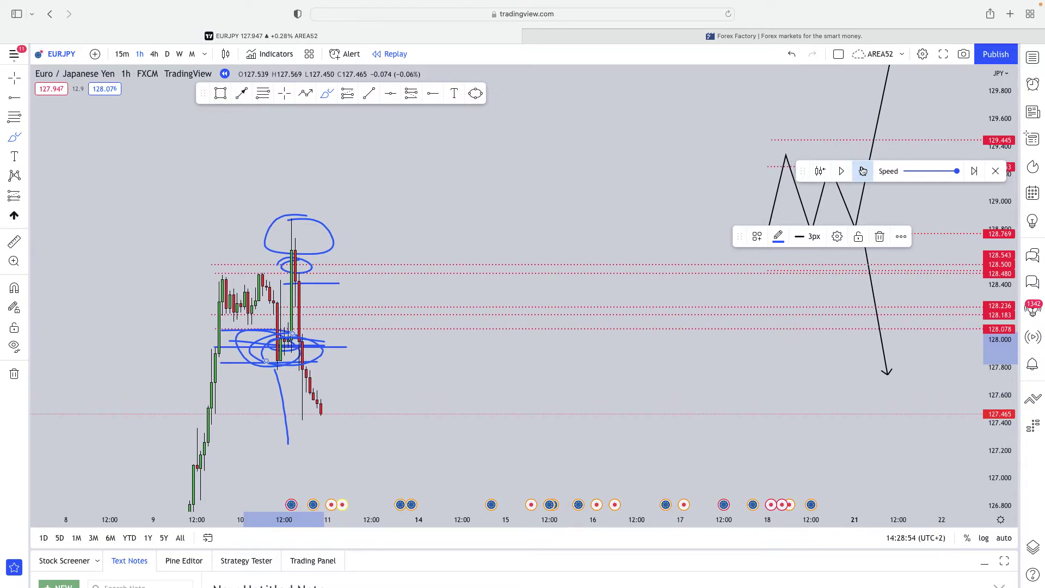
click(863, 171)
click(863, 171)
click(863, 171)
click(862, 171)
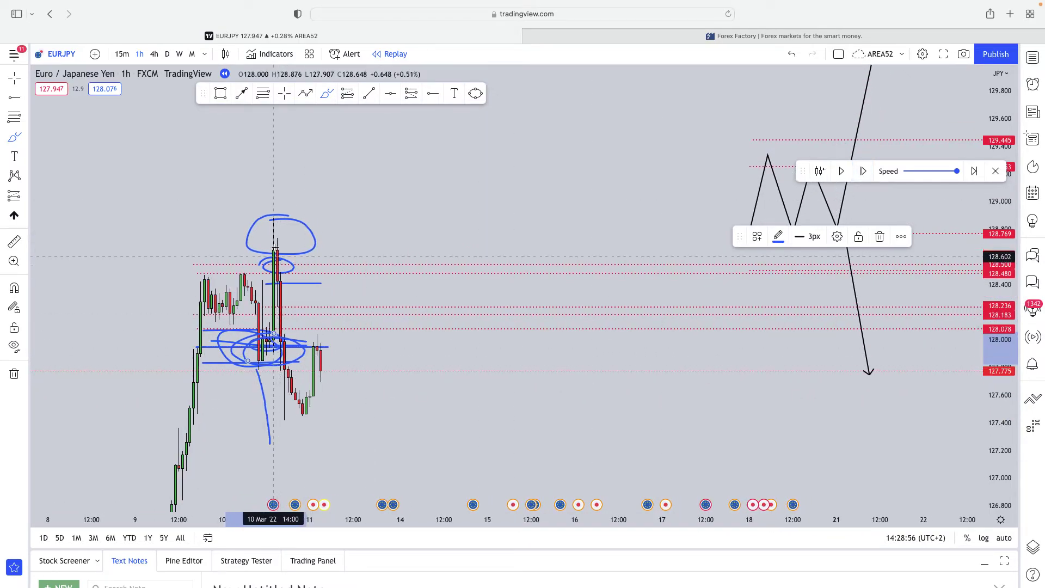
mouse_move(259, 237)
mouse_down()
mouse_move(310, 240)
mouse_move(315, 466)
mouse_up()
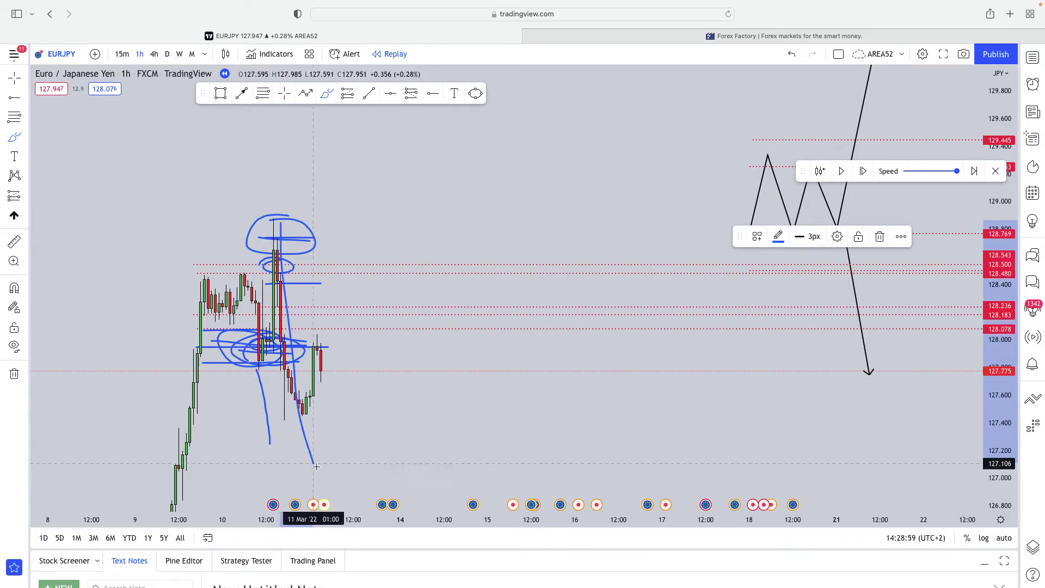
Undo the recent brush strokes and remove all drawings from the EURJPY chart.
click(793, 54)
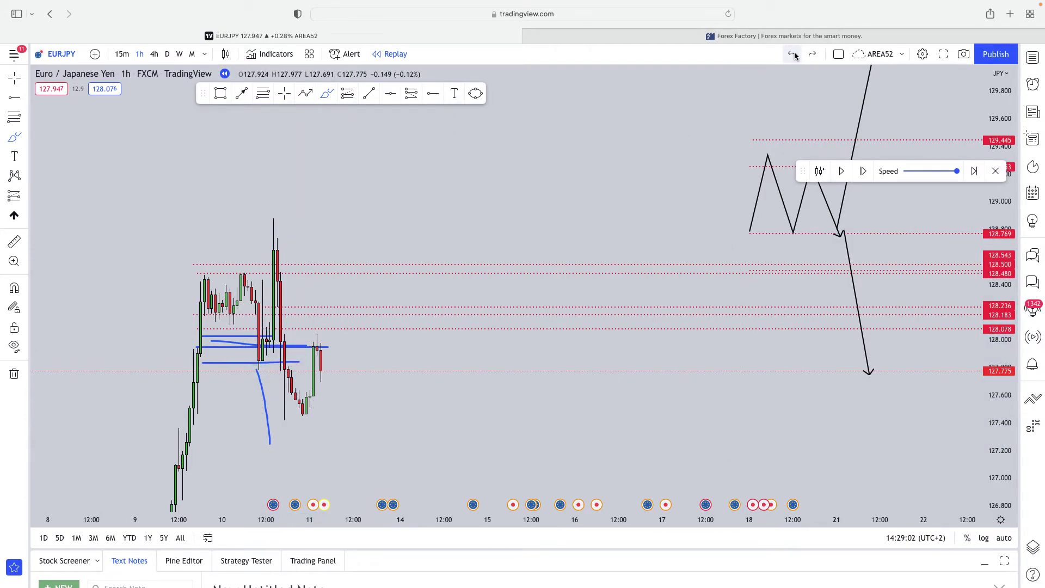
click(792, 54)
right_click(325, 175)
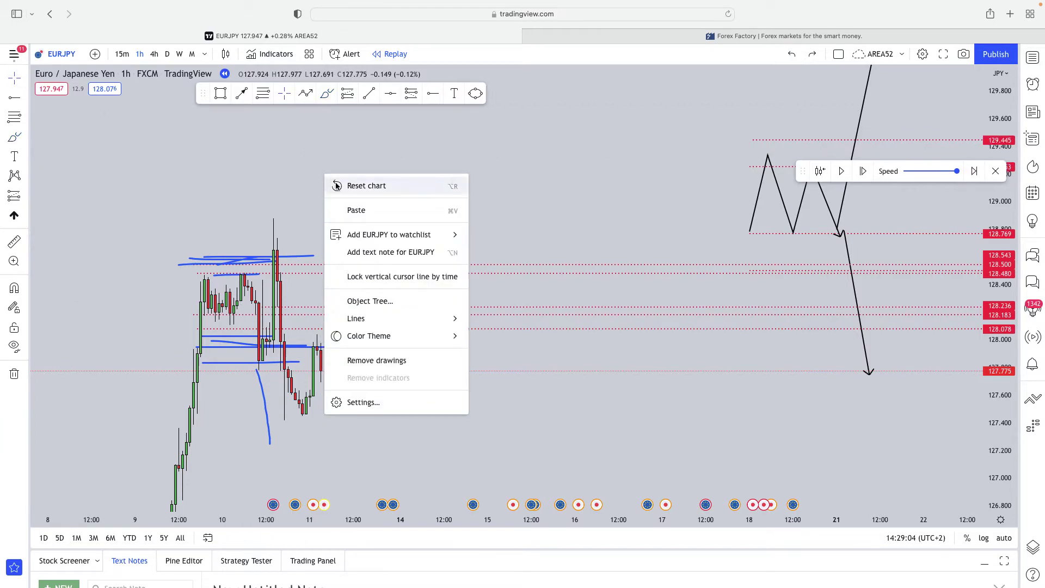
click(397, 365)
scroll(401, 354, down, 3)
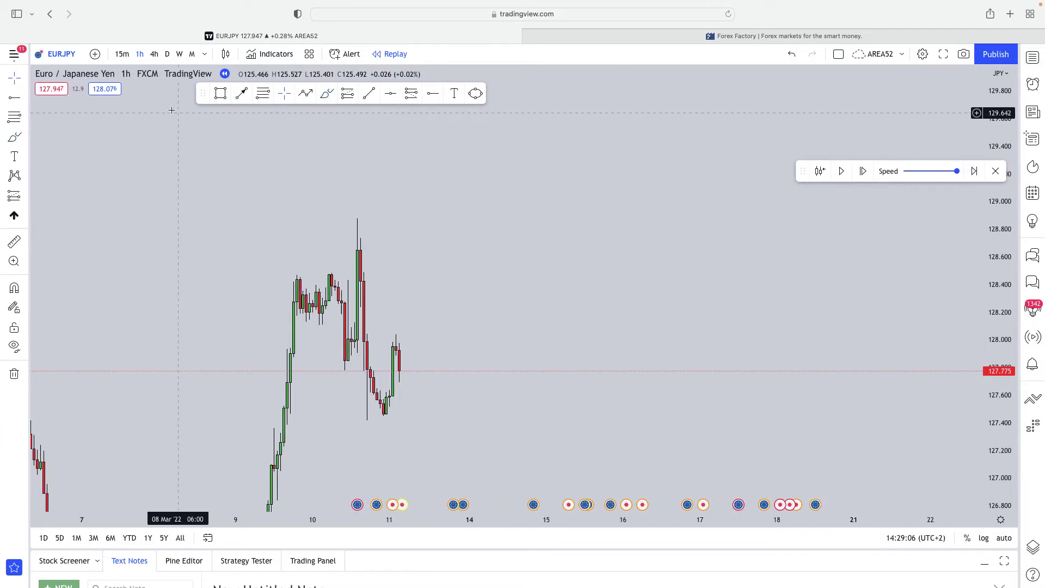
Switch the EURJPY chart to the 4-hour timeframe and exit replay mode to show the latest candles.
click(155, 59)
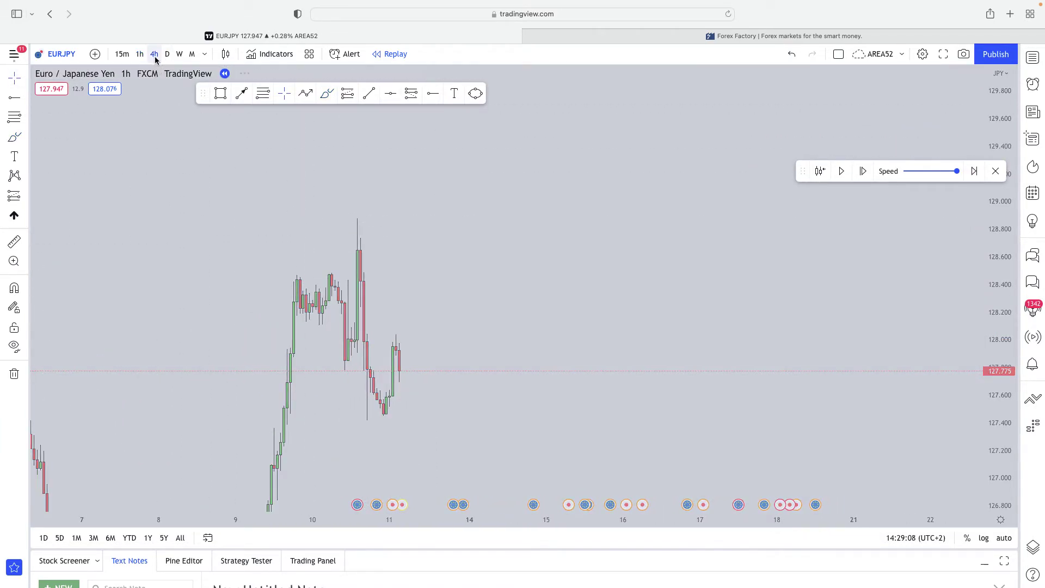
click(995, 171)
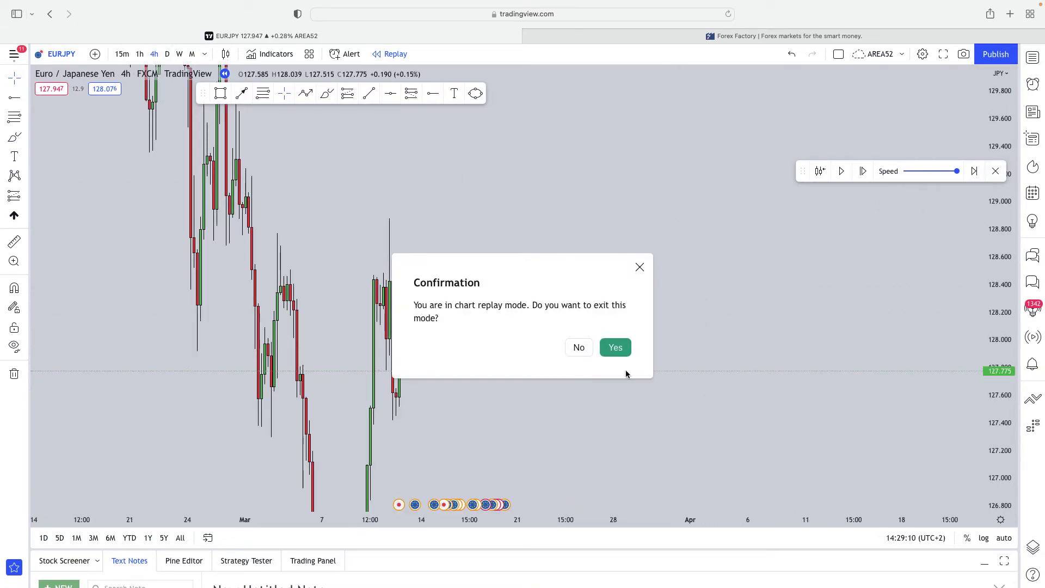
click(616, 345)
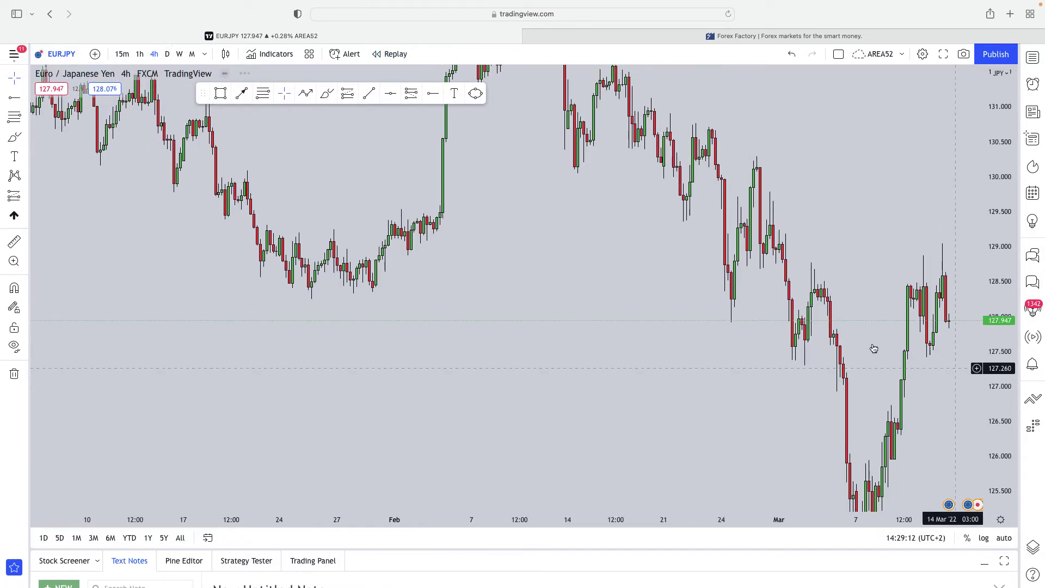
drag(873, 350, 582, 370)
scroll(582, 370, right, 10)
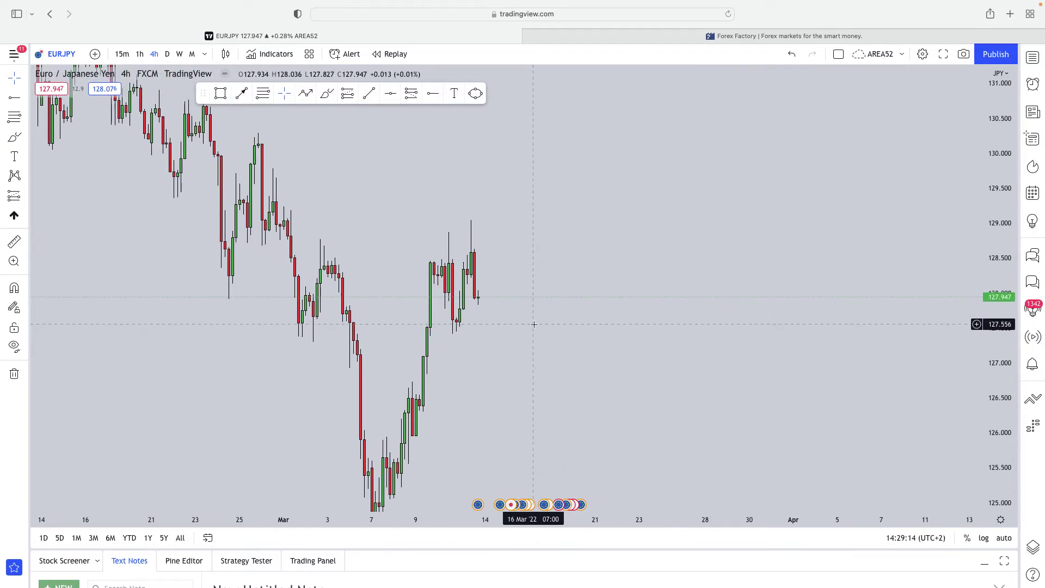
scroll(623, 247, right, 5)
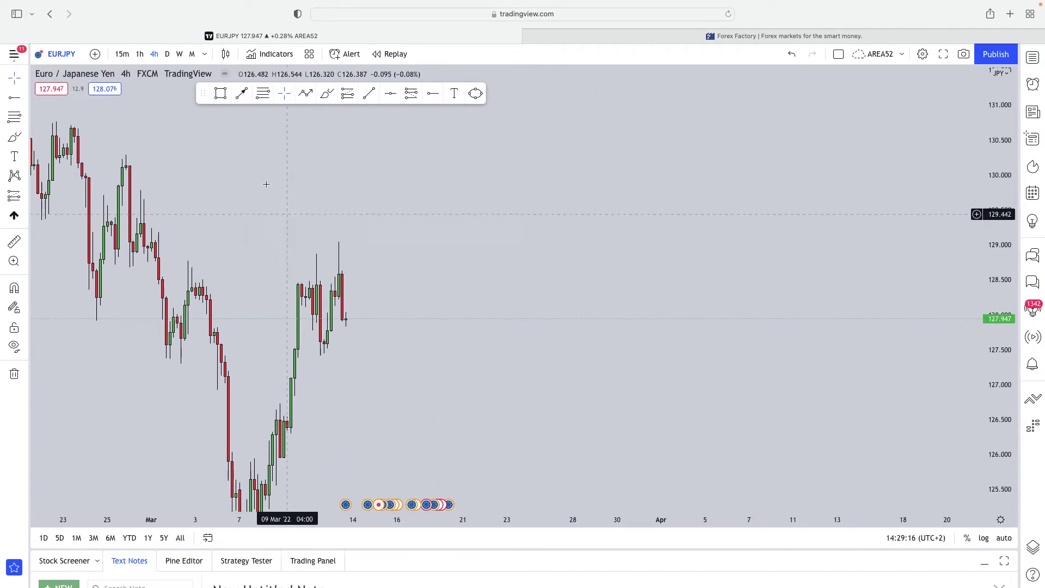
Draw two rectangle zones above price, at about 129.80–129.94 and 129.20–129.35, spanning about March 14 to 23.
click(220, 93)
drag(371, 178, 519, 188)
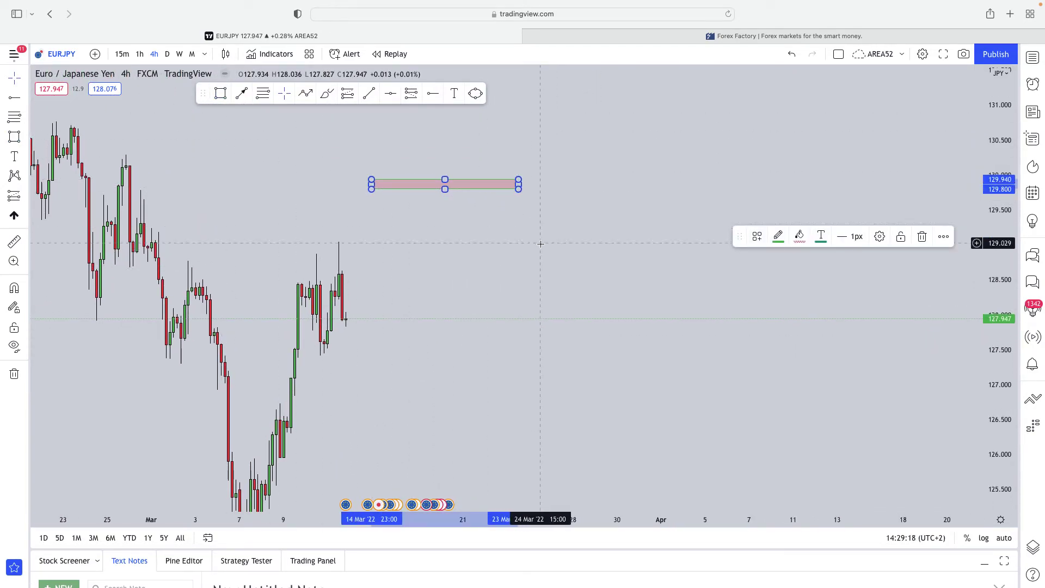
click(220, 93)
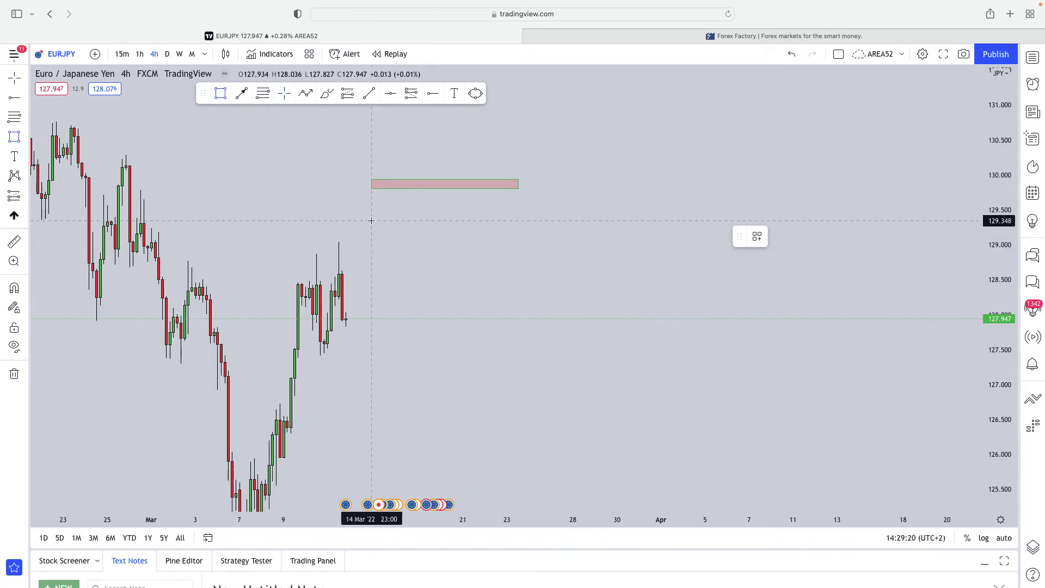
drag(371, 222, 518, 233)
drag(546, 299, 576, 329)
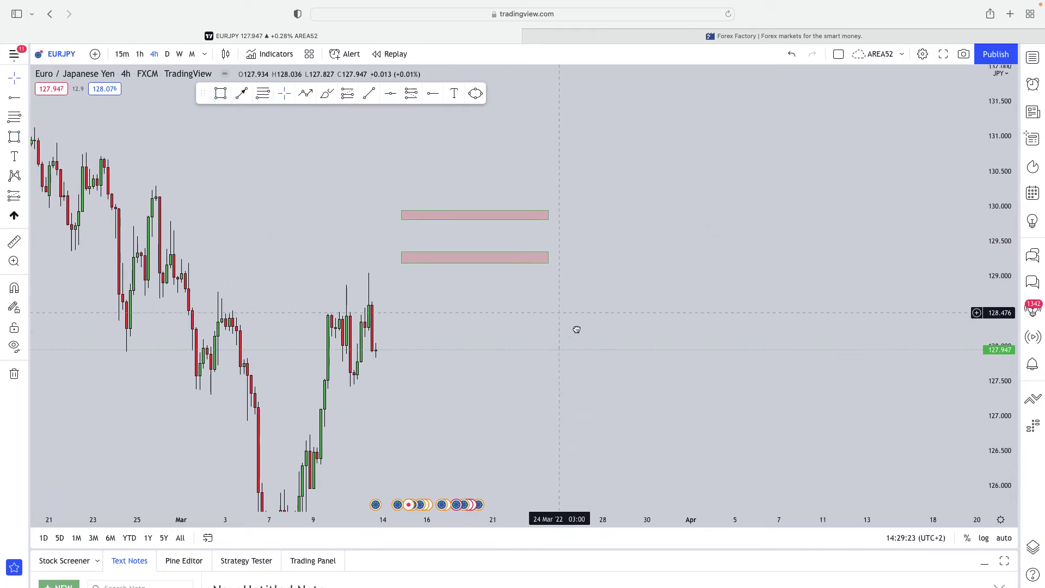
scroll(575, 329, up, 2)
scroll(376, 281, down, 1)
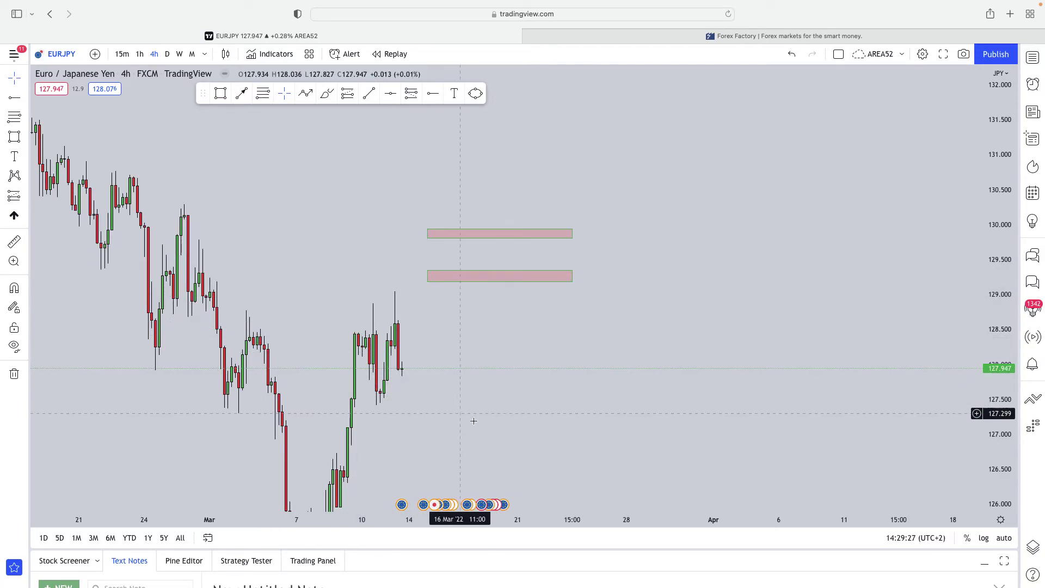
Remove both rectangle zones from the 4-hour chart.
drag(515, 395, 544, 365)
scroll(987, 452, up, 1)
drag(987, 451, 987, 419)
drag(706, 383, 547, 422)
click(215, 281)
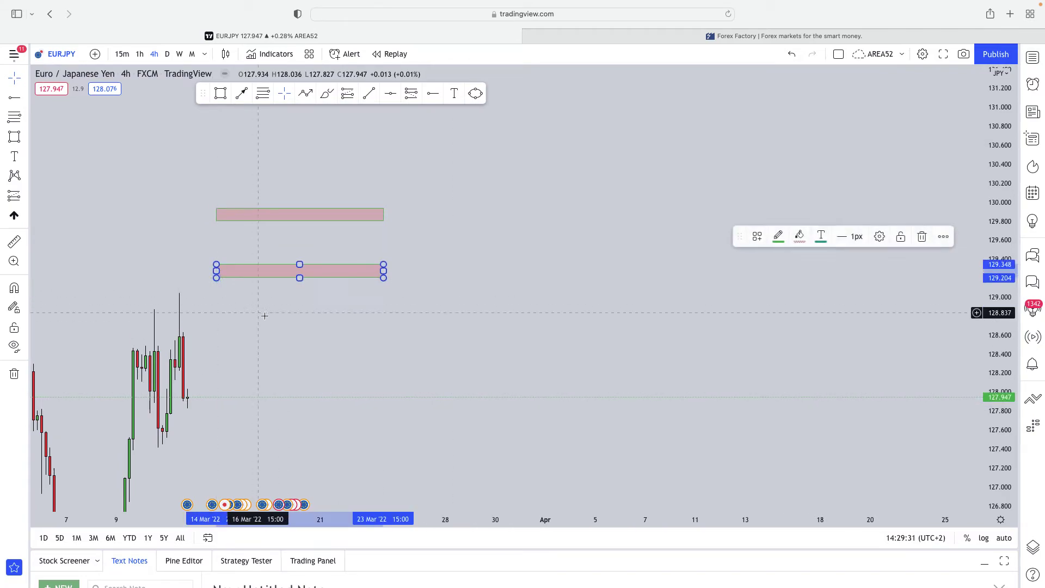
drag(288, 315, 449, 344)
drag(1000, 209, 1000, 234)
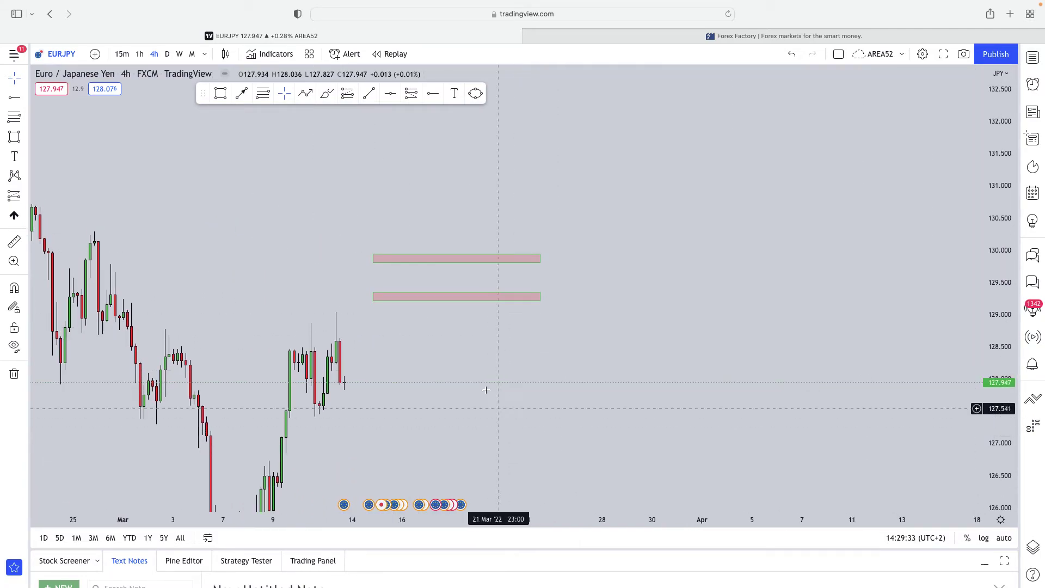
right_click(473, 306)
click(541, 533)
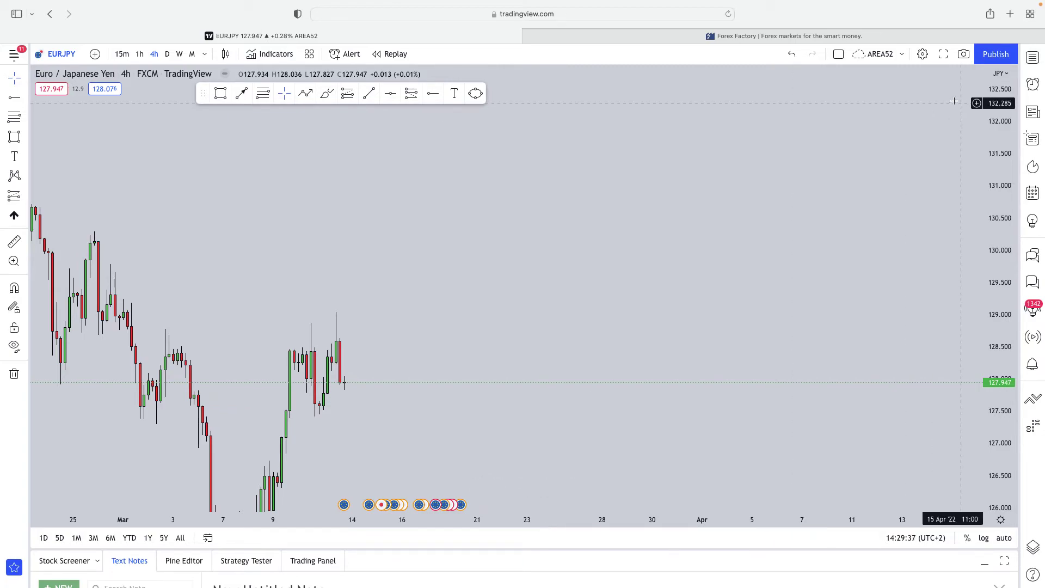
Reset the price scale and switch the EURJPY chart to the 1-hour timeframe.
drag(811, 209, 946, 272)
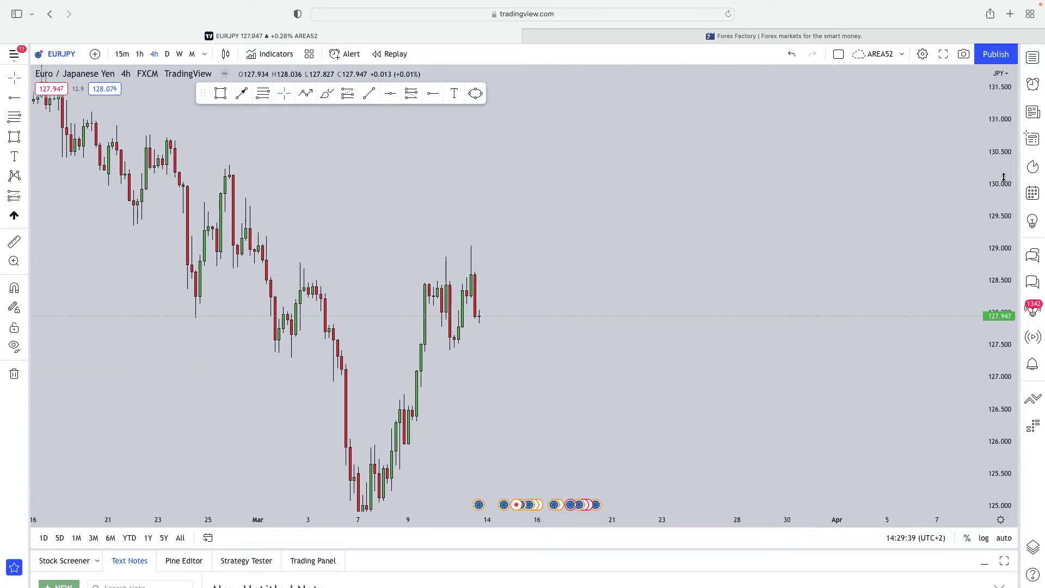
drag(1004, 177, 1003, 192)
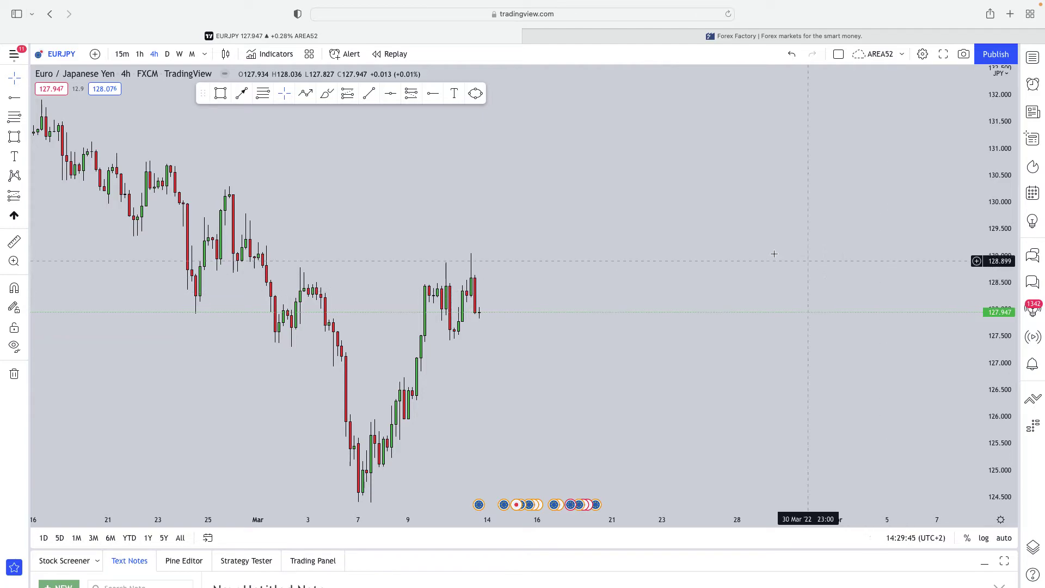
double_click(1002, 374)
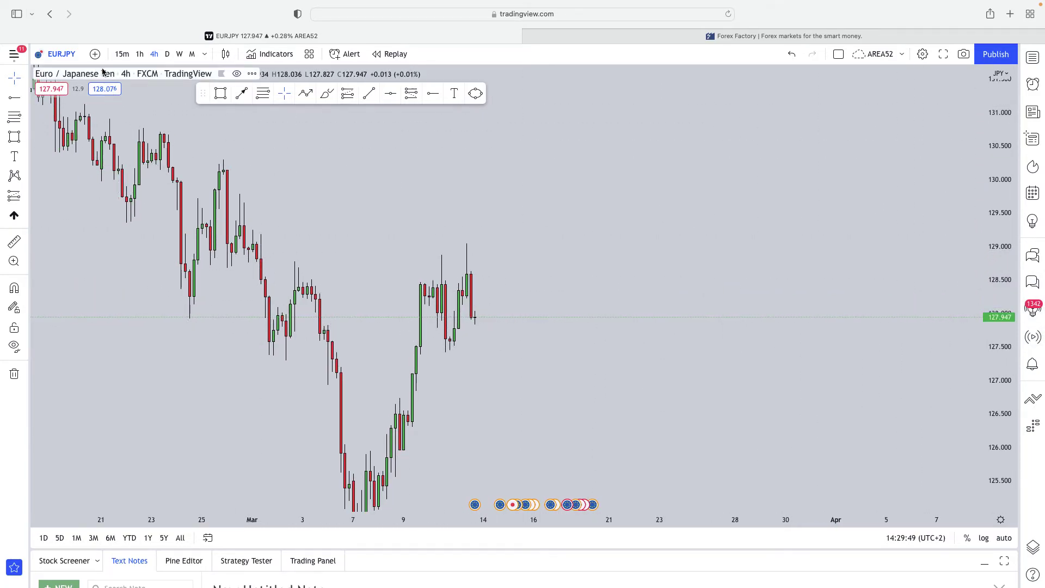
click(137, 57)
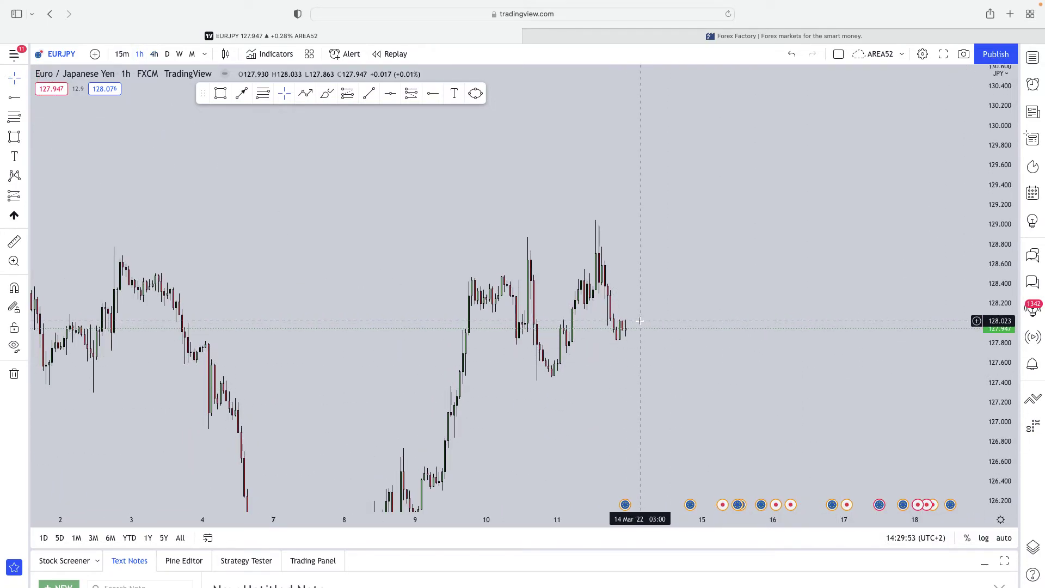
scroll(640, 321, up, 1)
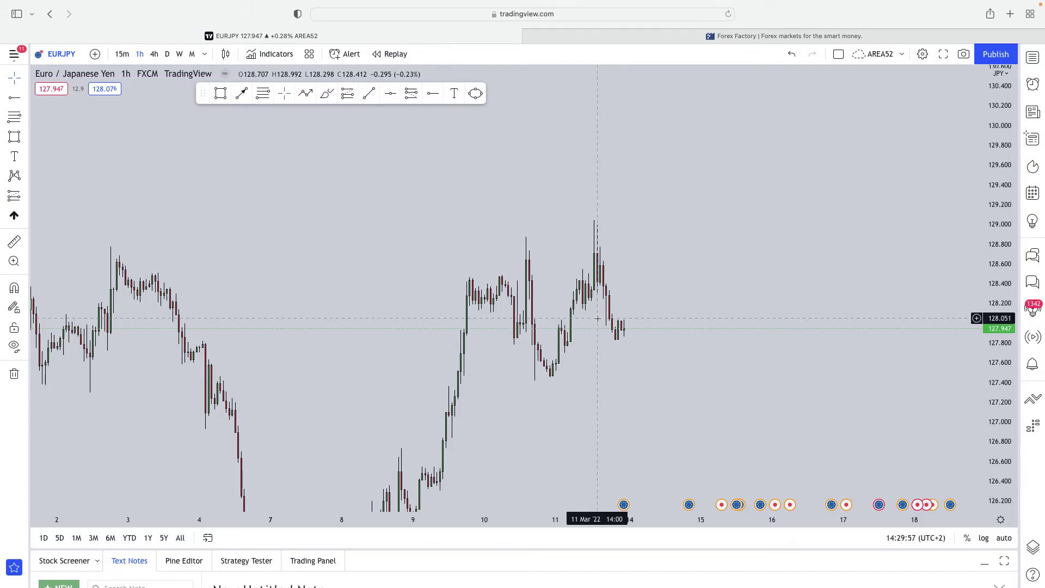
Examine the March 11 CAD Employment Change and Unemployment Rate entries in the Forex Factory calendar, and return to the EURJPY chart.
click(699, 34)
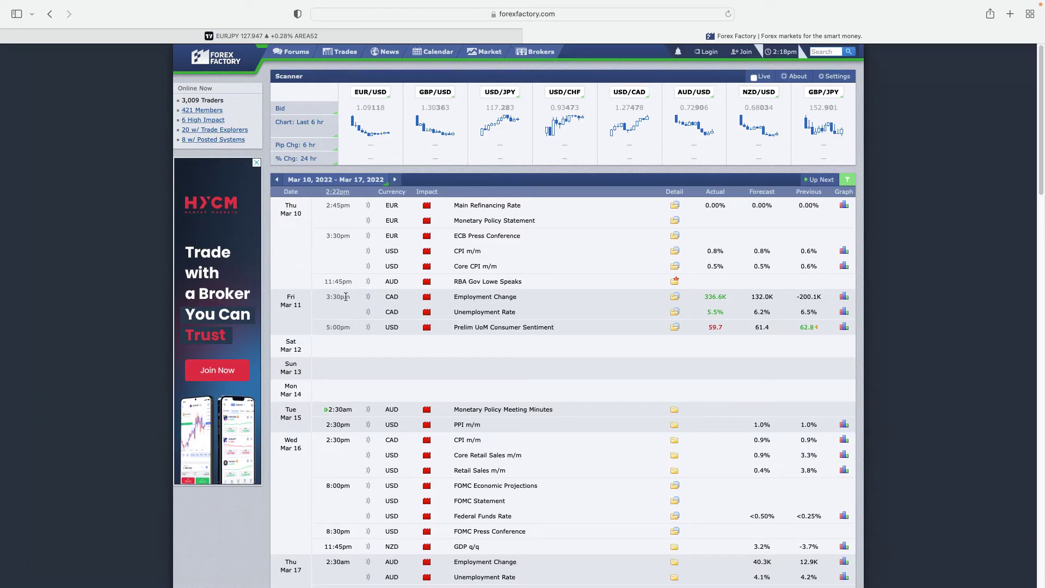
drag(451, 298, 810, 313)
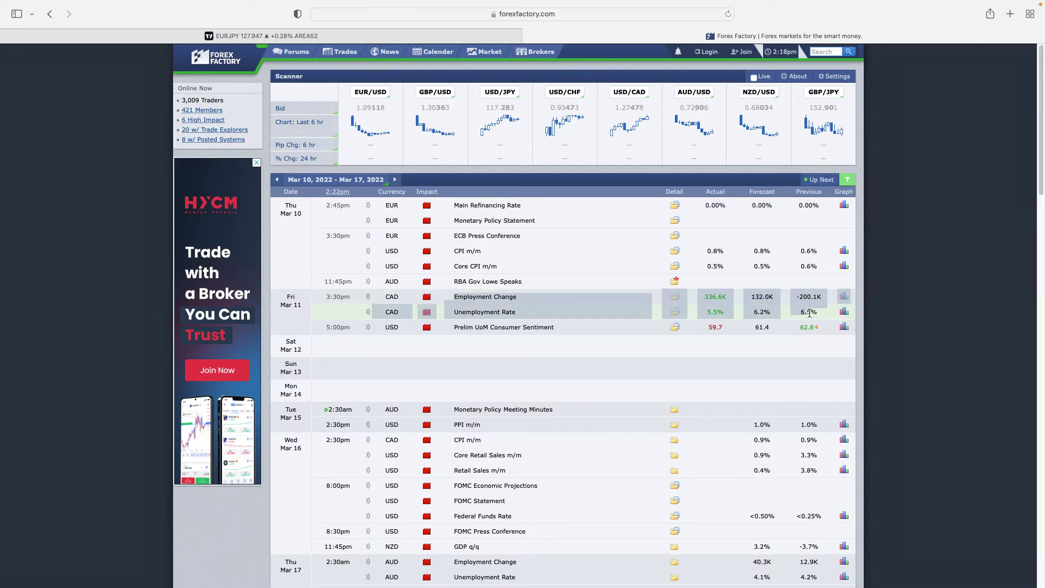
click(334, 34)
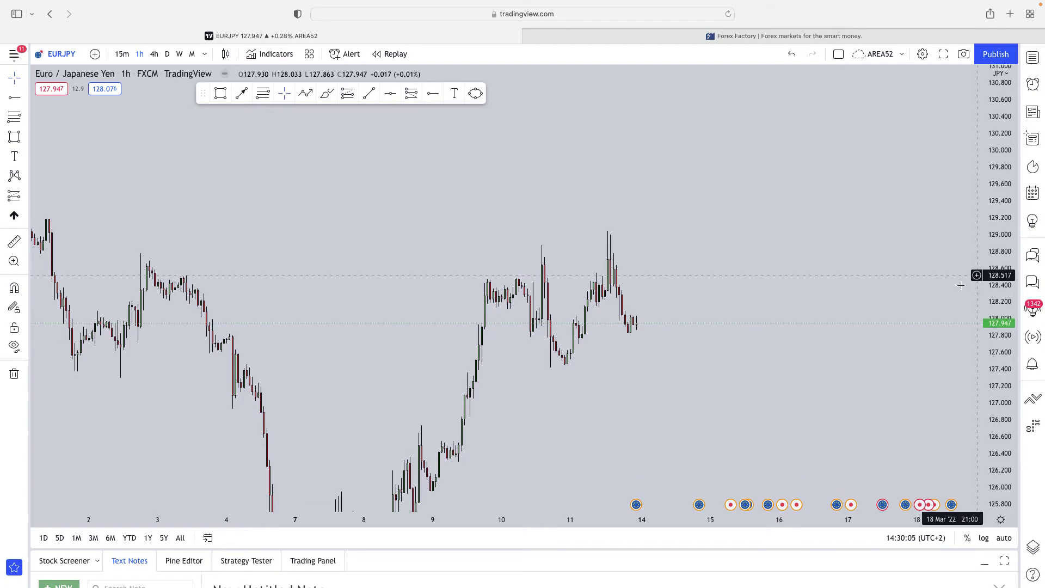
scroll(926, 277, right, 5)
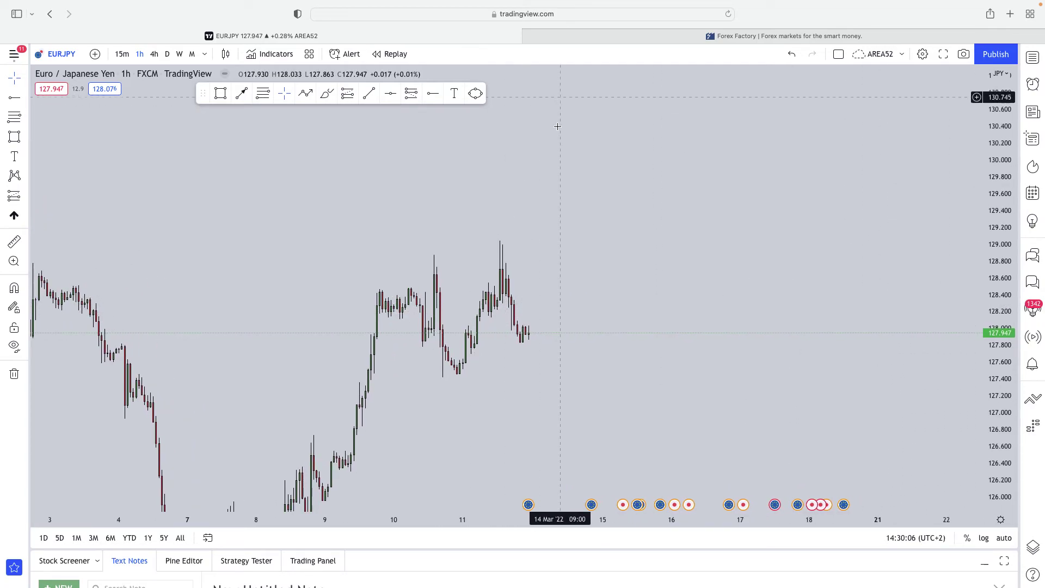
Compare the March 11 CAD Employment Change row on Forex Factory with the recent price action on the hourly EURJPY chart.
click(551, 35)
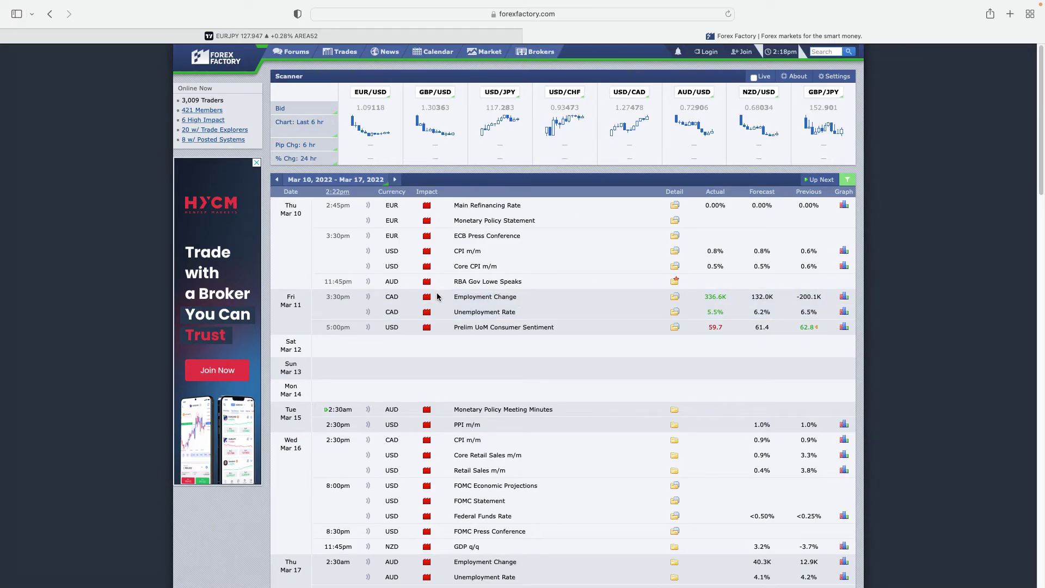
drag(437, 296, 837, 304)
click(392, 36)
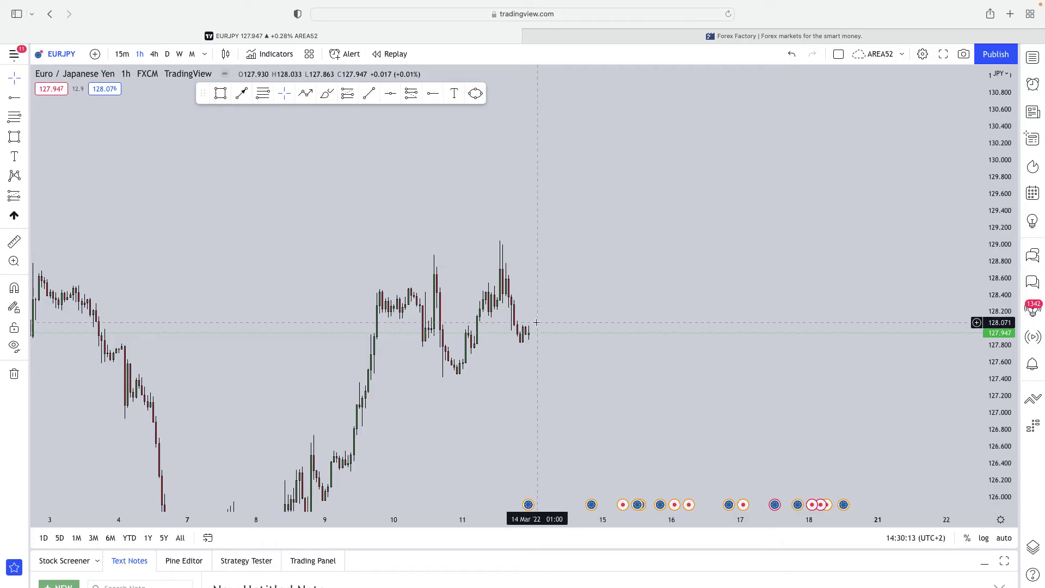
scroll(539, 322, left, 5)
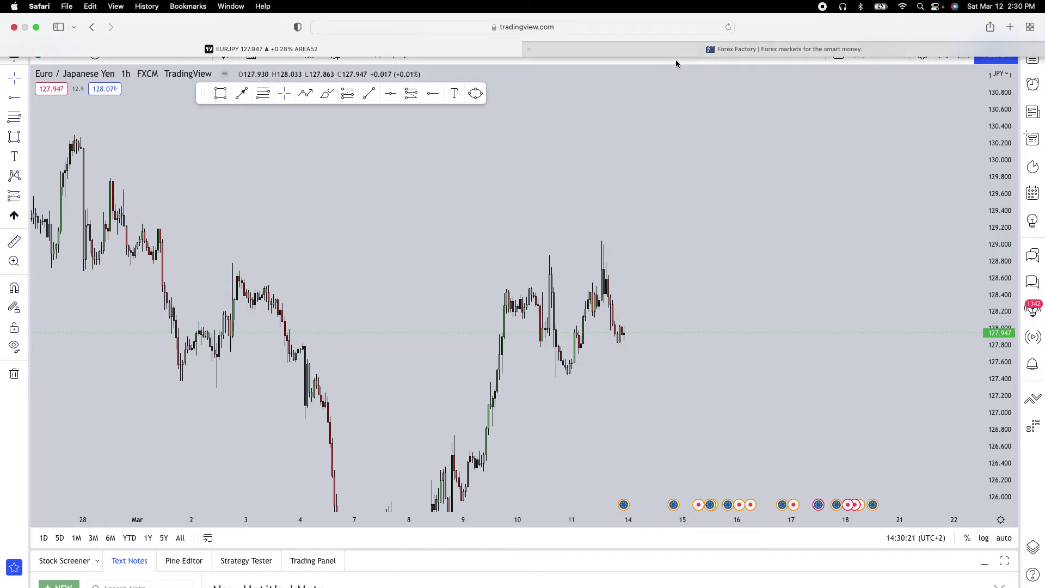
click(664, 50)
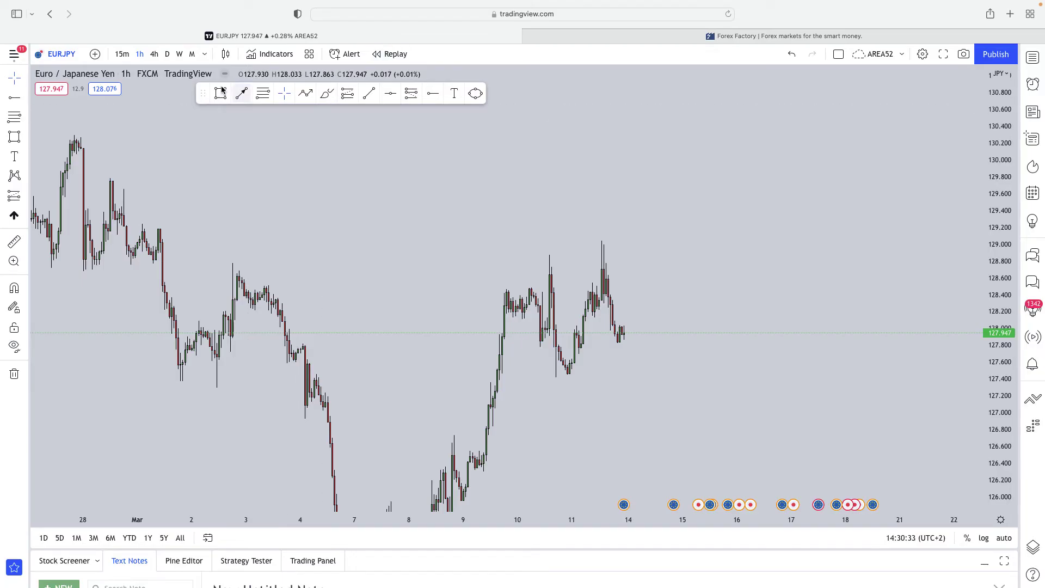
scroll(807, 327, up, 3)
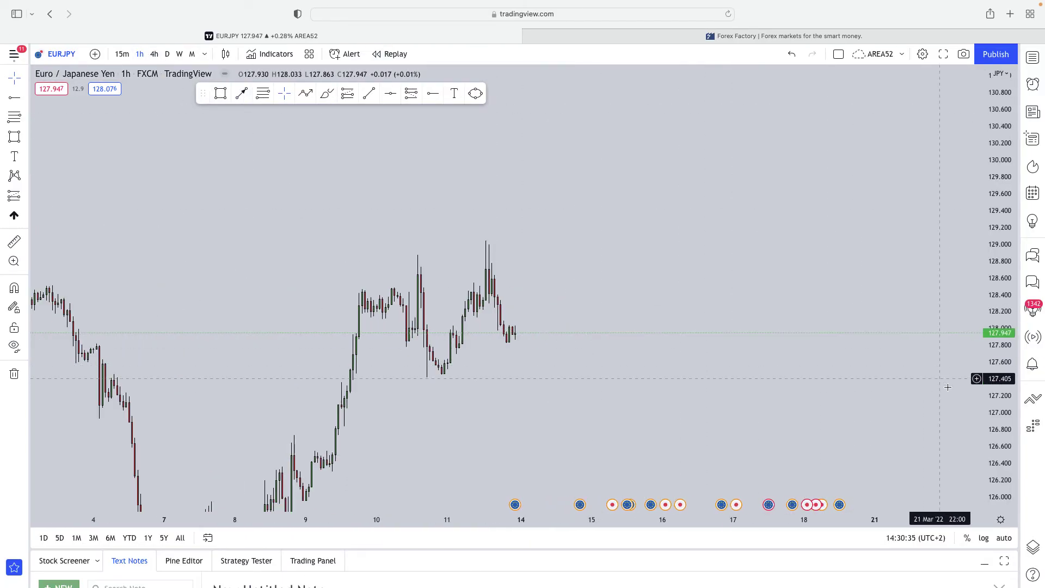
Brush range boundary lines around the March 10 consolidation, circle its false breakouts above and below, and trace the drop to the low.
scroll(301, 156, up, 2)
click(327, 93)
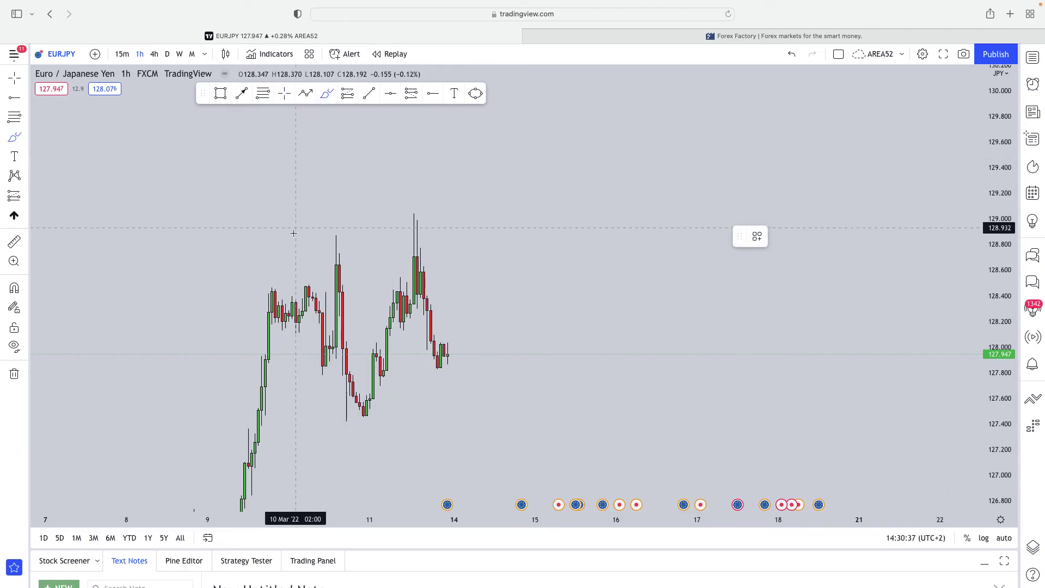
drag(265, 286, 330, 286)
mouse_move(267, 331)
mouse_down()
mouse_move(337, 331)
mouse_move(321, 289)
mouse_move(337, 254)
mouse_move(336, 348)
mouse_move(317, 355)
mouse_move(350, 335)
mouse_up()
mouse_move(343, 242)
mouse_down()
mouse_move(364, 424)
mouse_move(397, 425)
mouse_up()
Sketch a schematic range in the empty chart area, with sideways swings, spikes beyond both boundaries, and a strong upward move.
scroll(427, 401, right, 10)
drag(430, 278, 573, 269)
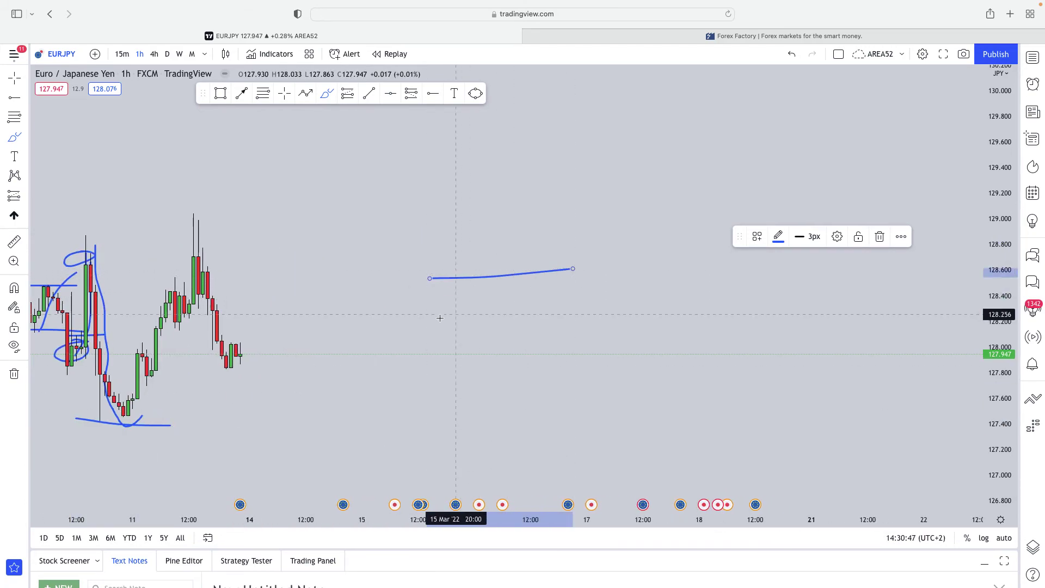
drag(440, 319, 577, 317)
mouse_move(441, 319)
mouse_down()
mouse_move(449, 288)
mouse_move(471, 289)
mouse_move(512, 321)
mouse_move(535, 290)
mouse_up()
drag(615, 315, 676, 148)
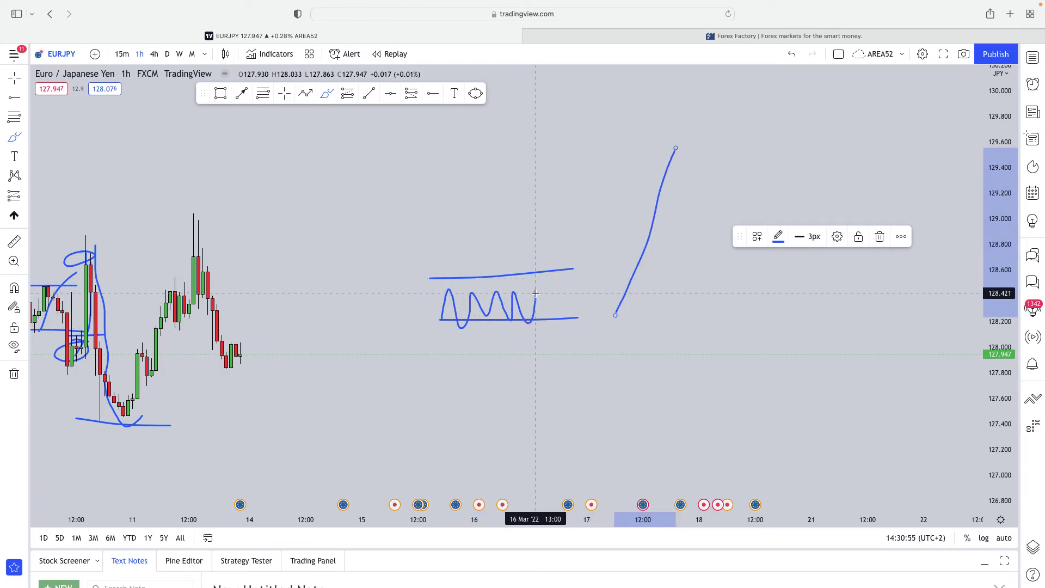
mouse_move(536, 294)
mouse_down()
mouse_move(549, 232)
mouse_move(566, 347)
mouse_move(657, 116)
mouse_up()
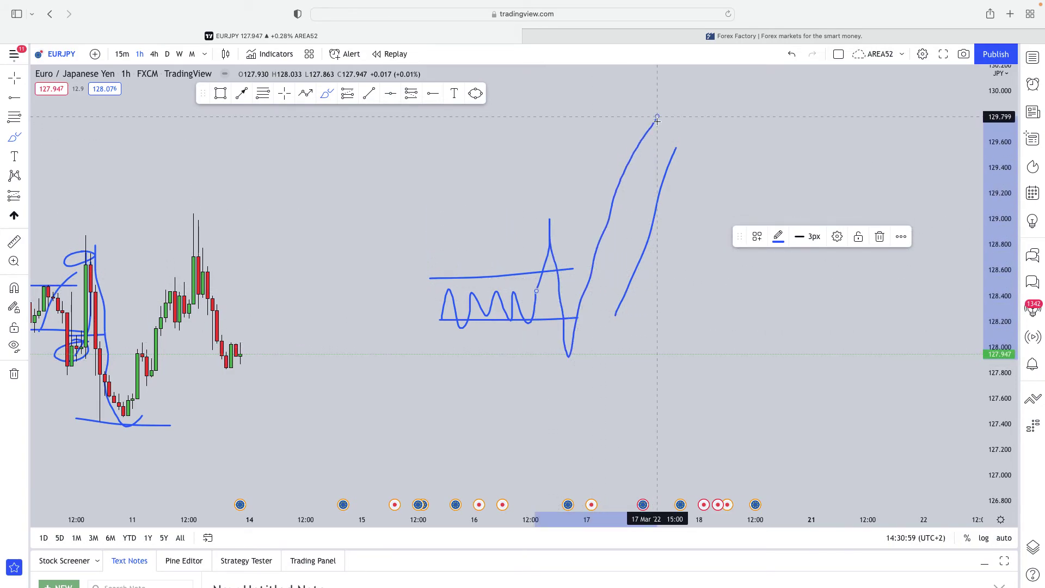
Circle the upper and lower false breakouts on the schematic, brush levels across the upper spike, and retrace the final upward move.
drag(555, 217, 530, 225)
mouse_move(566, 332)
mouse_down()
mouse_move(578, 369)
mouse_move(522, 346)
mouse_up()
drag(491, 216, 549, 210)
drag(491, 243, 593, 233)
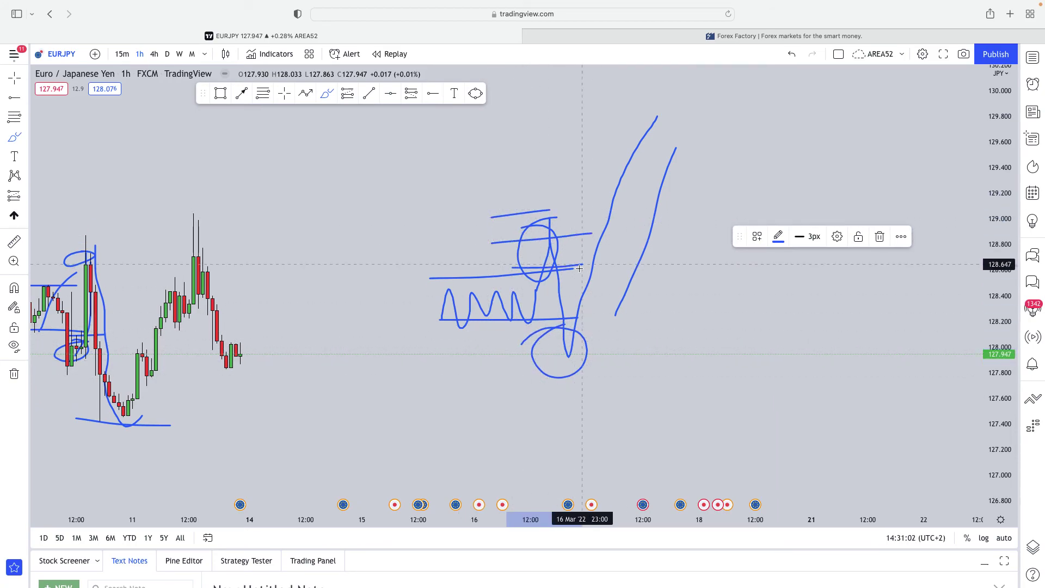
drag(512, 267, 583, 264)
drag(490, 280, 572, 277)
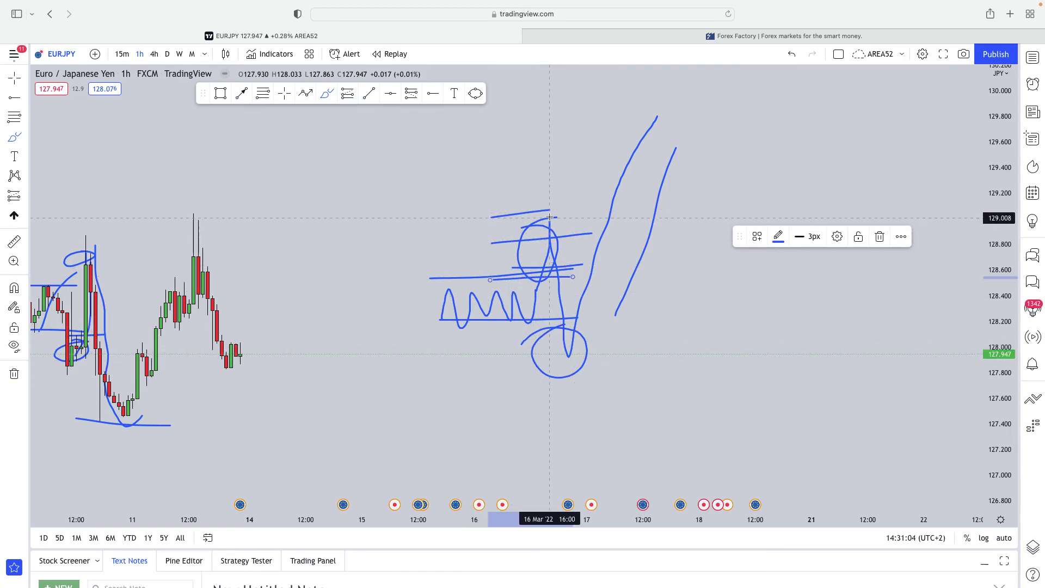
mouse_move(558, 231)
mouse_down()
mouse_move(545, 255)
mouse_move(555, 220)
mouse_up()
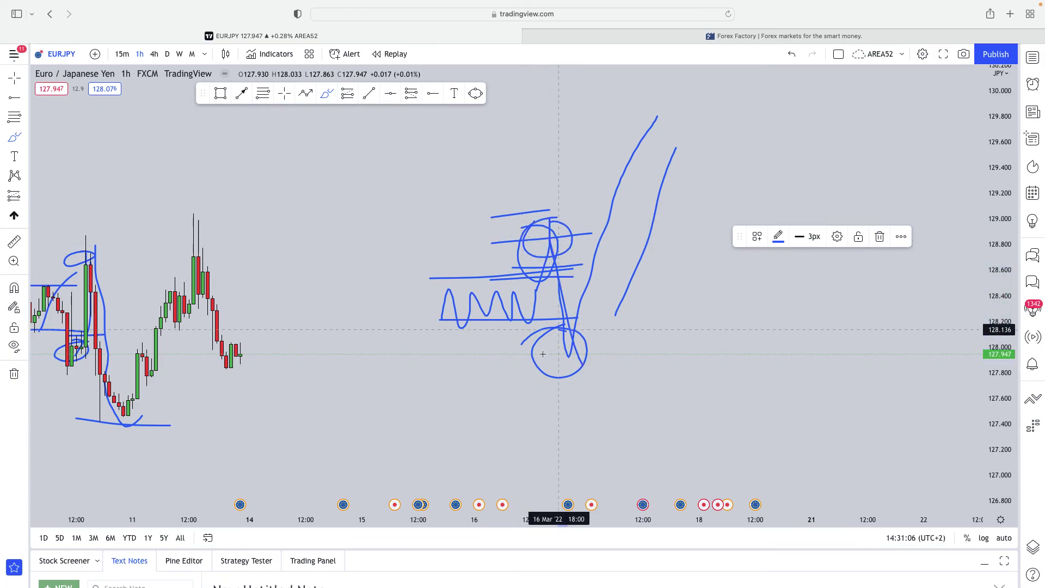
mouse_move(566, 327)
mouse_down()
mouse_move(541, 330)
mouse_move(582, 349)
mouse_move(673, 144)
mouse_up()
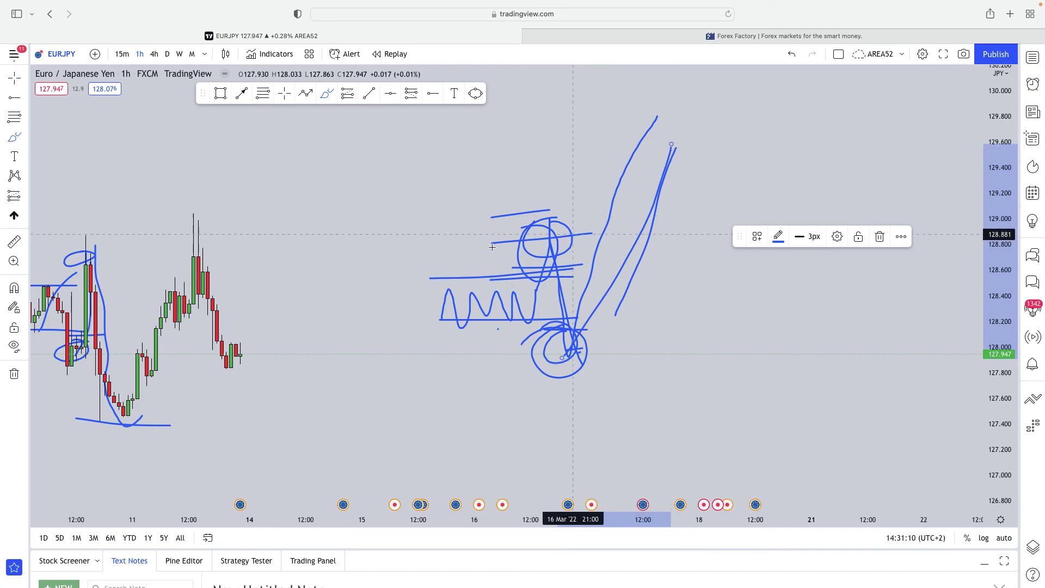
Remove all brush drawings from the EURJPY chart.
scroll(651, 197, down, 2)
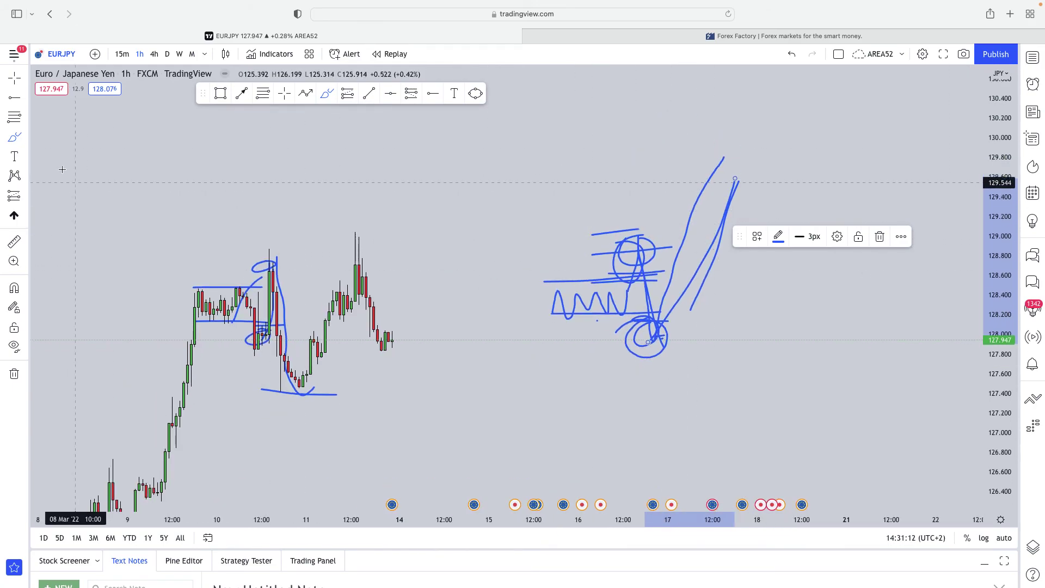
right_click(397, 203)
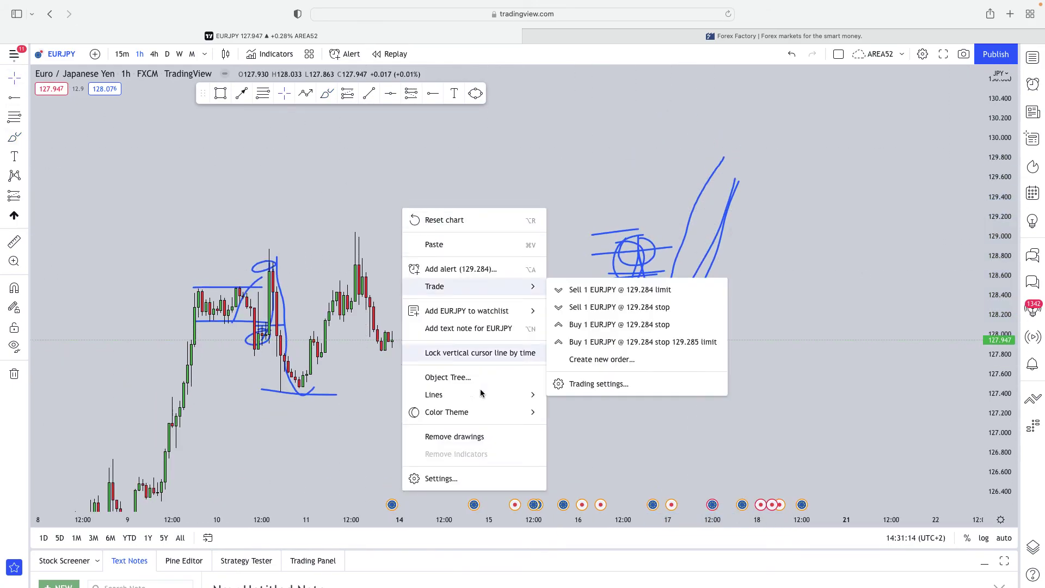
click(479, 437)
Brush the upper and lower boundaries of the March 10 range again, and circle the breakouts above and below it.
scroll(402, 407, down, 2)
drag(401, 407, 465, 408)
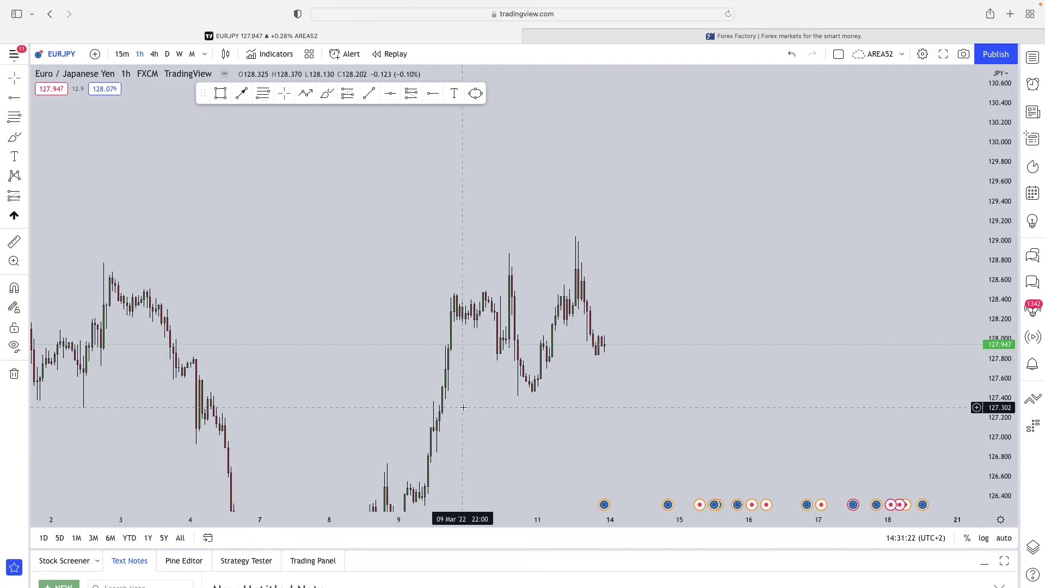
drag(446, 299, 583, 286)
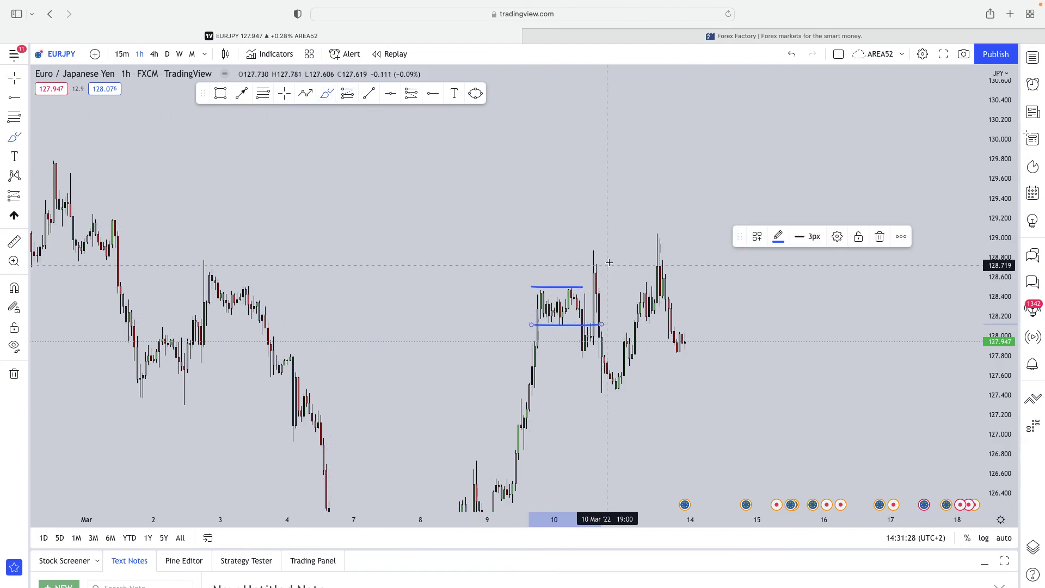
mouse_move(609, 250)
mouse_down()
mouse_move(569, 272)
mouse_move(592, 252)
mouse_up()
drag(599, 330, 563, 339)
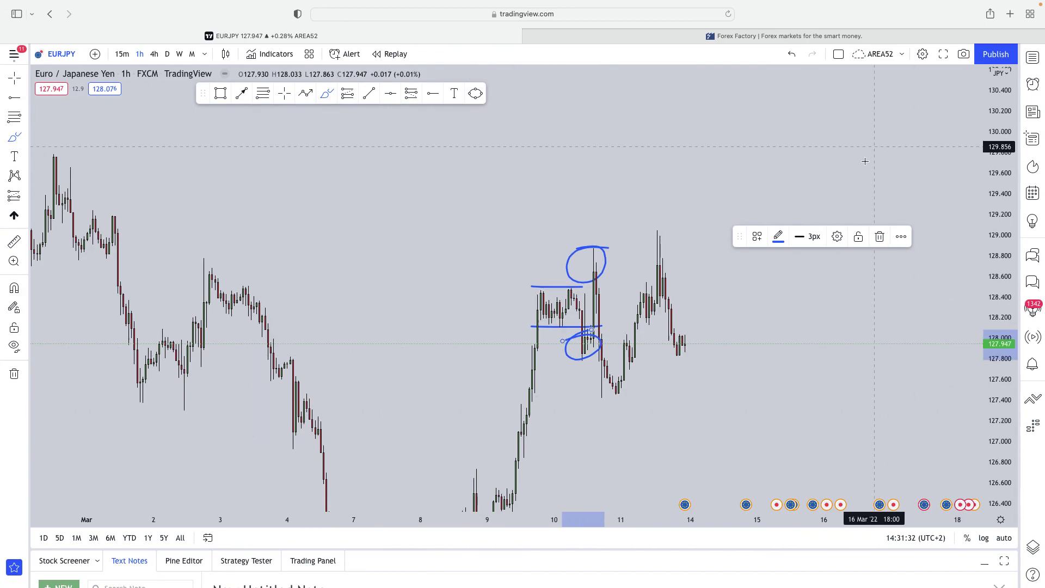
Sketch a two-level schematic in the empty chart area, with a spike above, a drop below, and a strong upward breakout.
scroll(865, 161, up, 5)
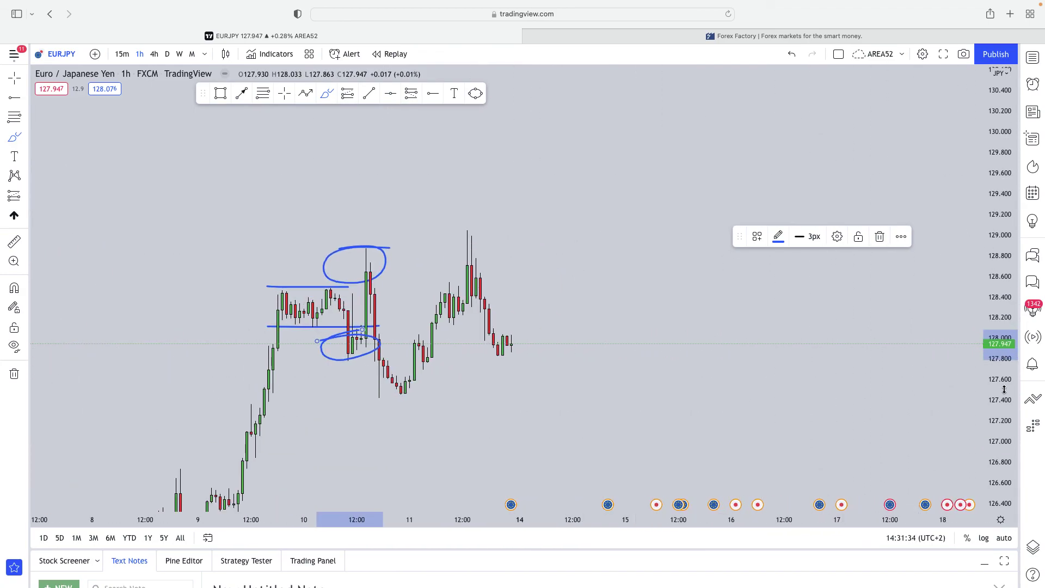
drag(1005, 389, 1005, 359)
drag(539, 225, 626, 225)
drag(572, 259, 662, 261)
mouse_move(554, 259)
mouse_down()
mouse_move(587, 187)
mouse_move(617, 304)
mouse_move(687, 145)
mouse_up()
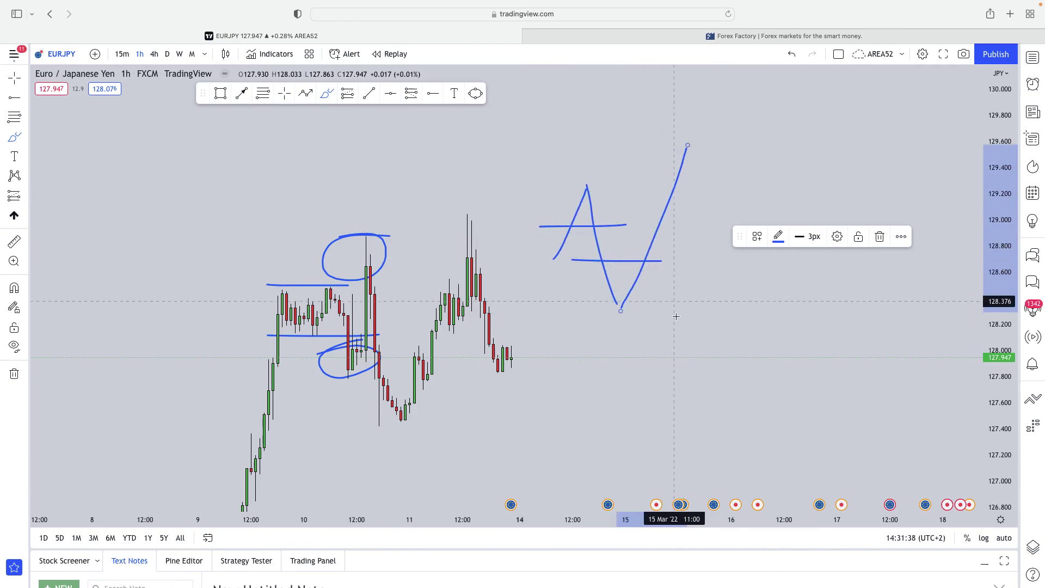
Sketch a peak and a down-up-down breakout pattern below it, and trace the same pattern over the March 10 candles.
mouse_move(685, 332)
mouse_down()
mouse_move(721, 259)
mouse_move(746, 341)
mouse_up()
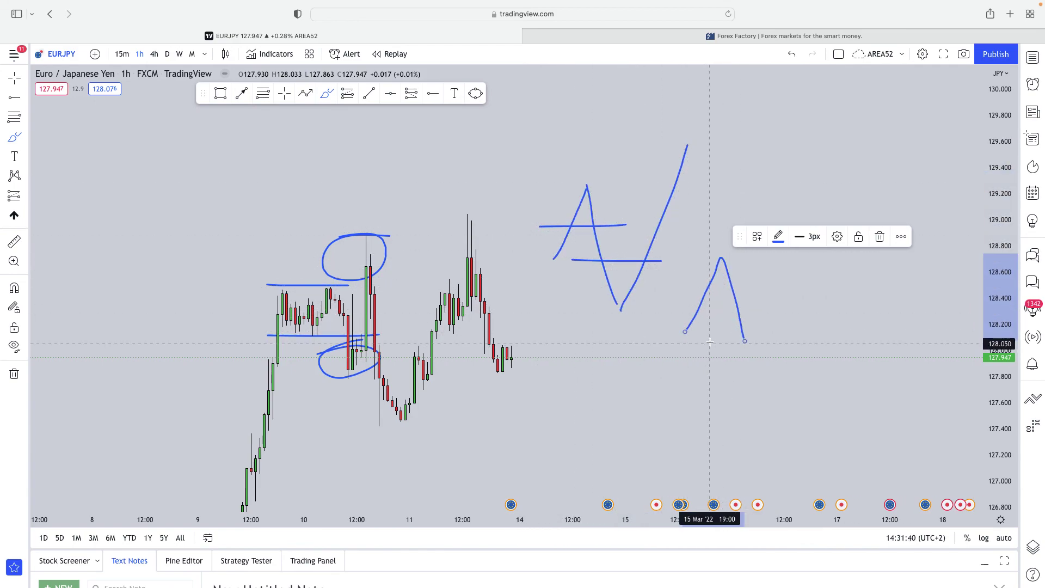
mouse_move(654, 360)
mouse_down()
mouse_move(691, 423)
mouse_move(709, 338)
mouse_move(751, 473)
mouse_up()
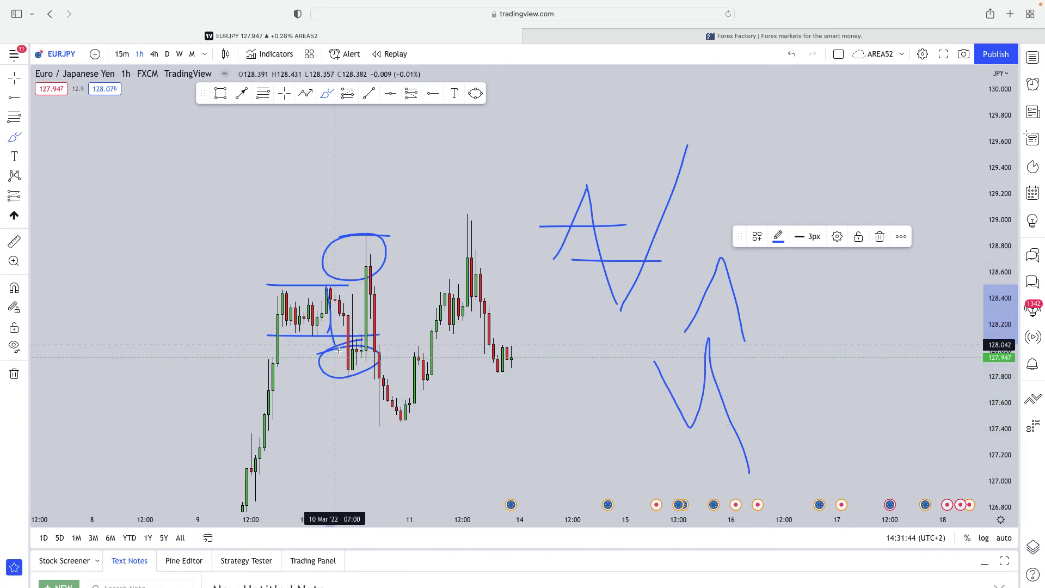
mouse_move(337, 351)
mouse_down()
mouse_move(347, 362)
mouse_move(374, 265)
mouse_move(391, 420)
mouse_up()
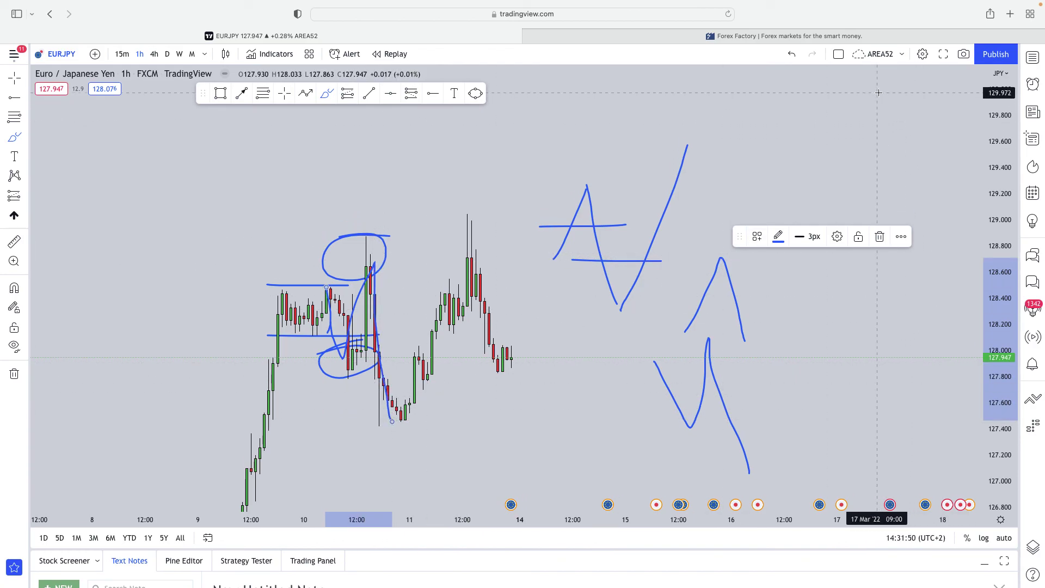
Clear the breakout schematics and the March 10 markings from the hourly chart.
drag(997, 112, 649, 196)
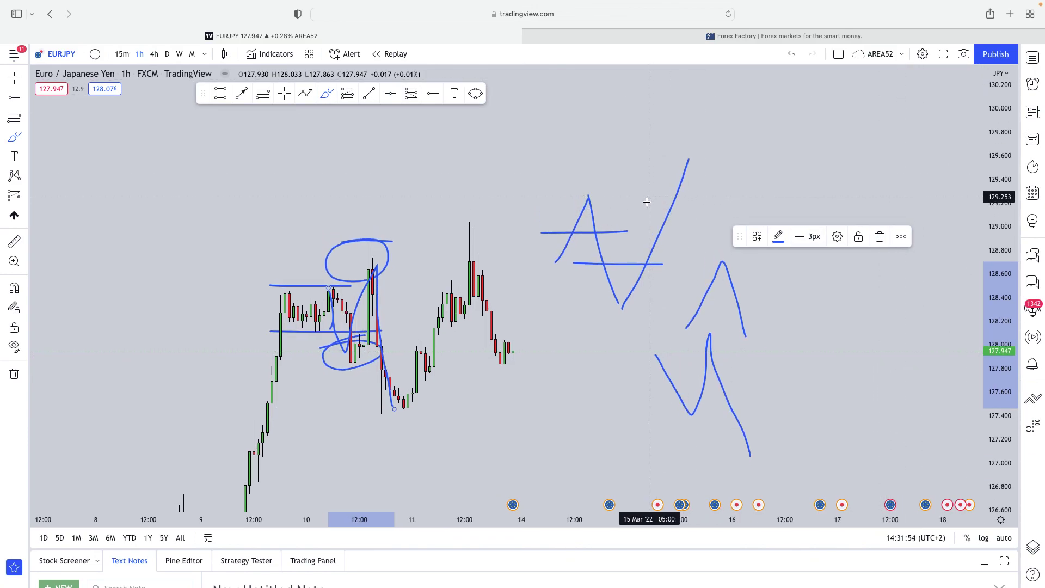
right_click(309, 193)
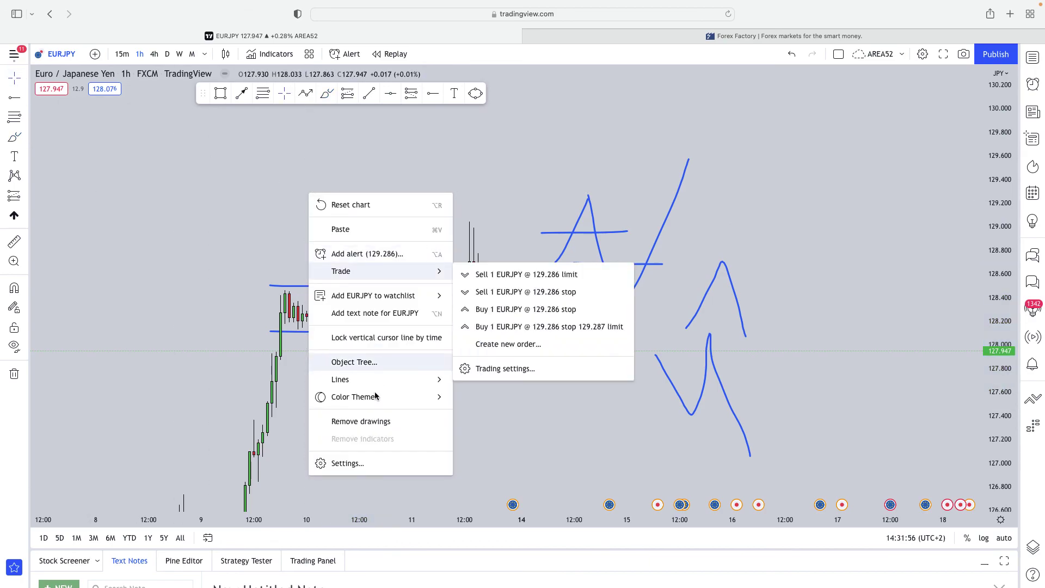
click(361, 421)
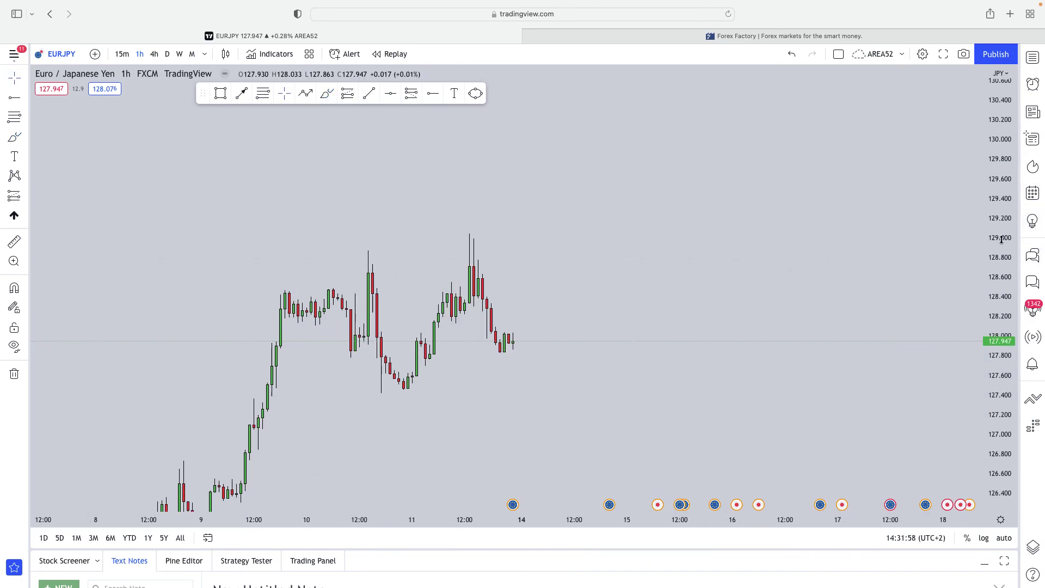